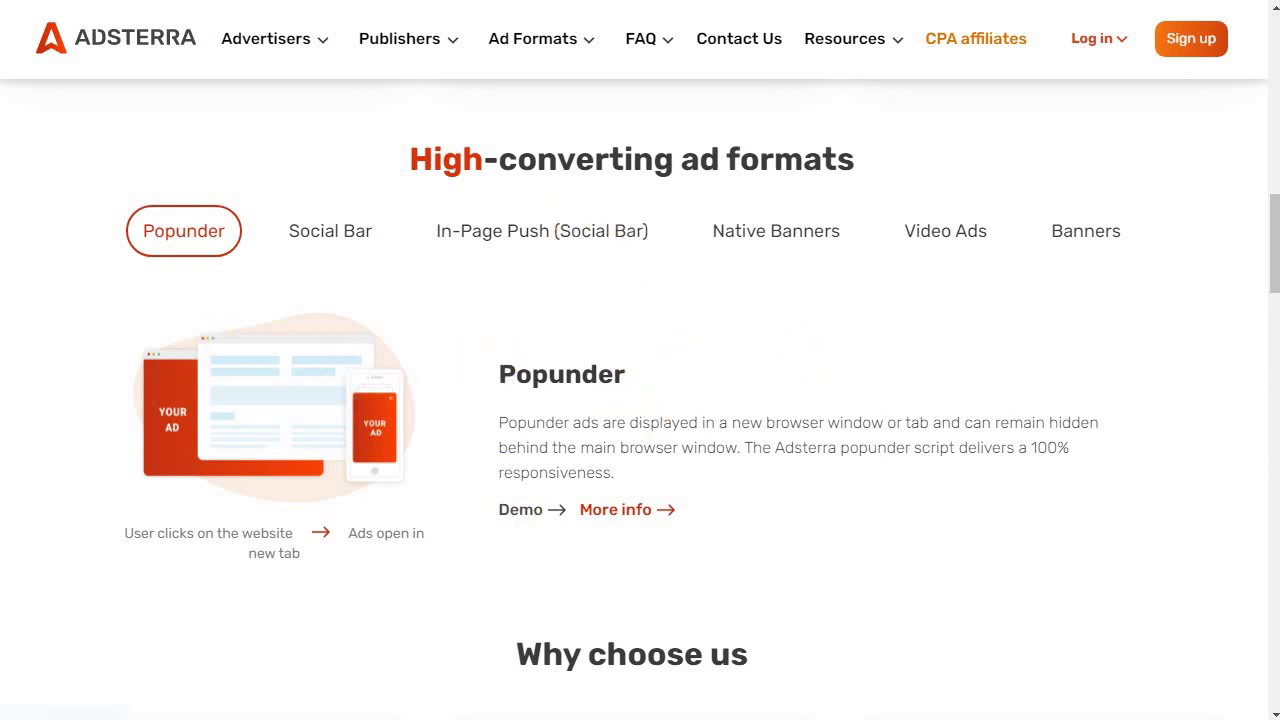
Step: Review the Social Bar, In-Page Push, Native Banners, Video Ads and Banners format descriptions on the Adsterra homepage
{"action": "left_click", "coordinate": [316, 238]}
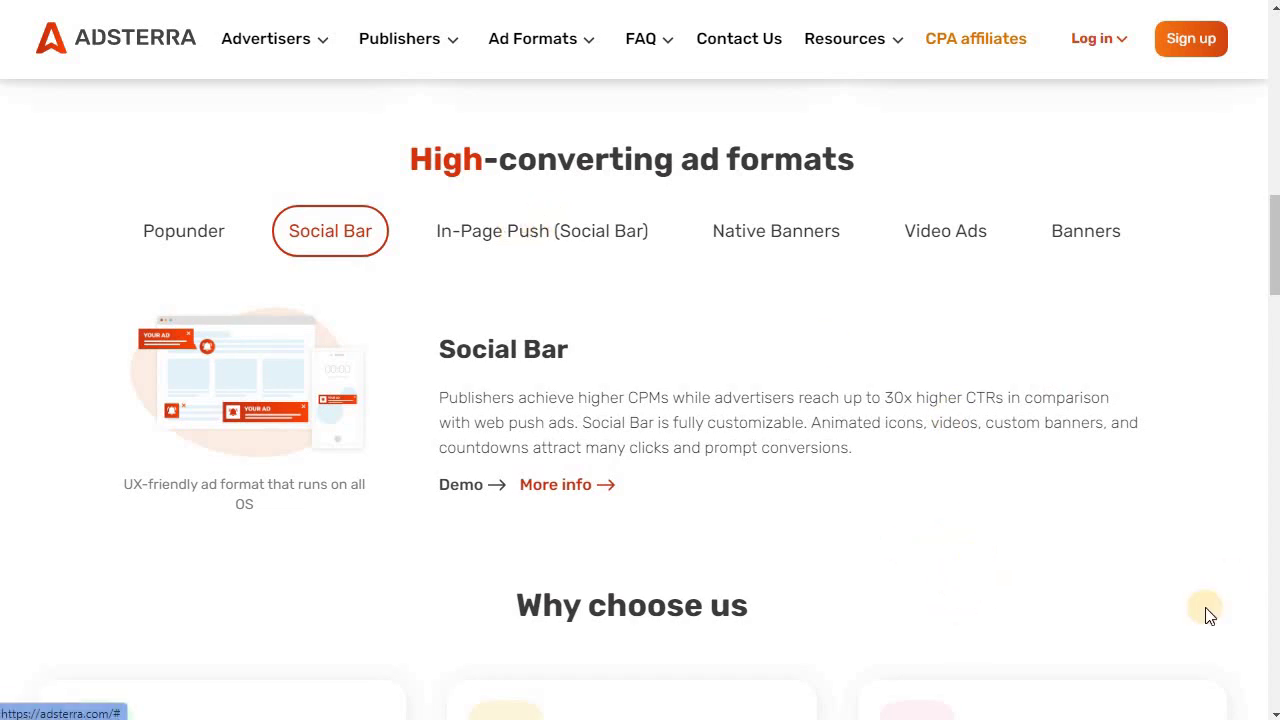
{"action": "left_click", "coordinate": [478, 238]}
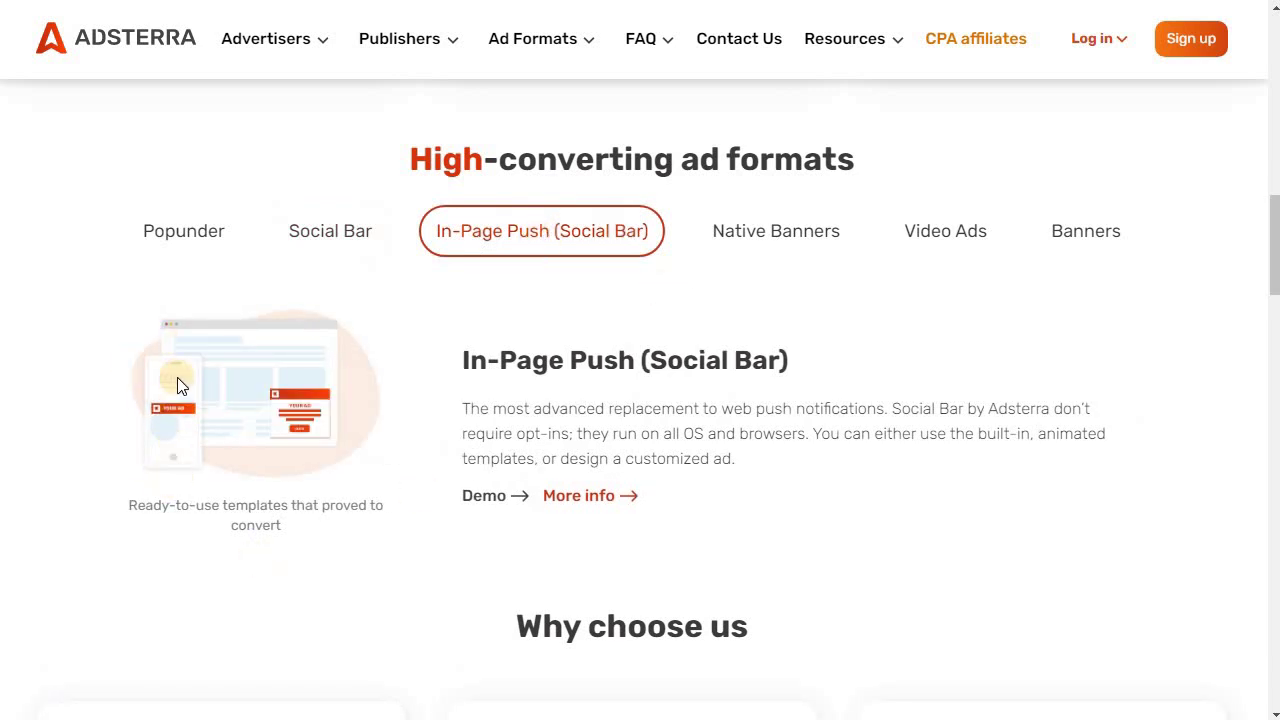
{"action": "left_click", "coordinate": [757, 250]}
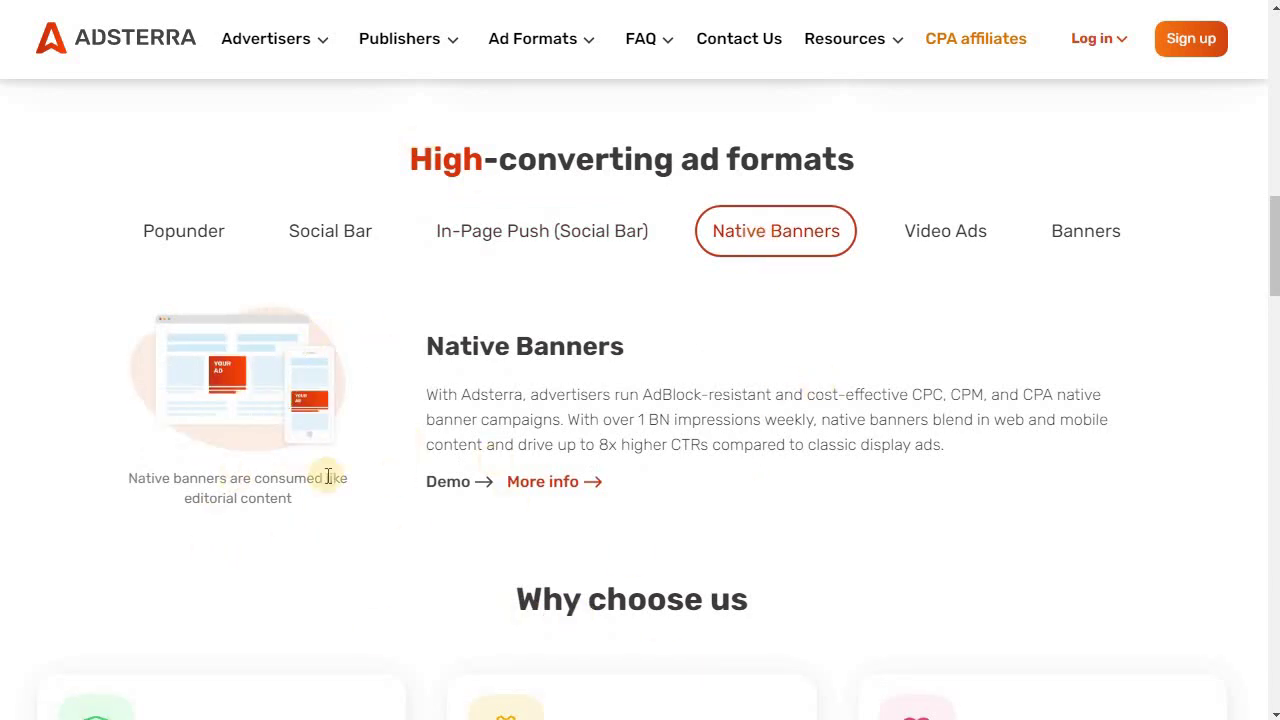
{"action": "left_click", "coordinate": [945, 242]}
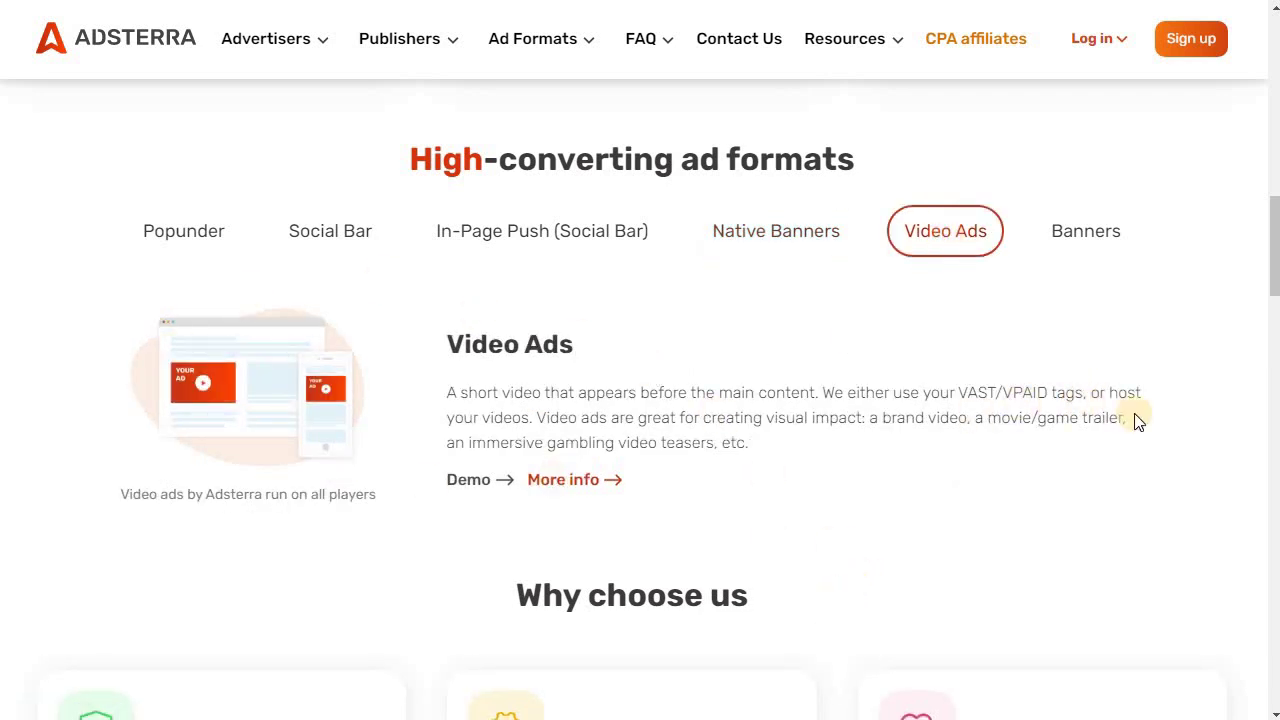
{"action": "left_click", "coordinate": [1075, 247]}
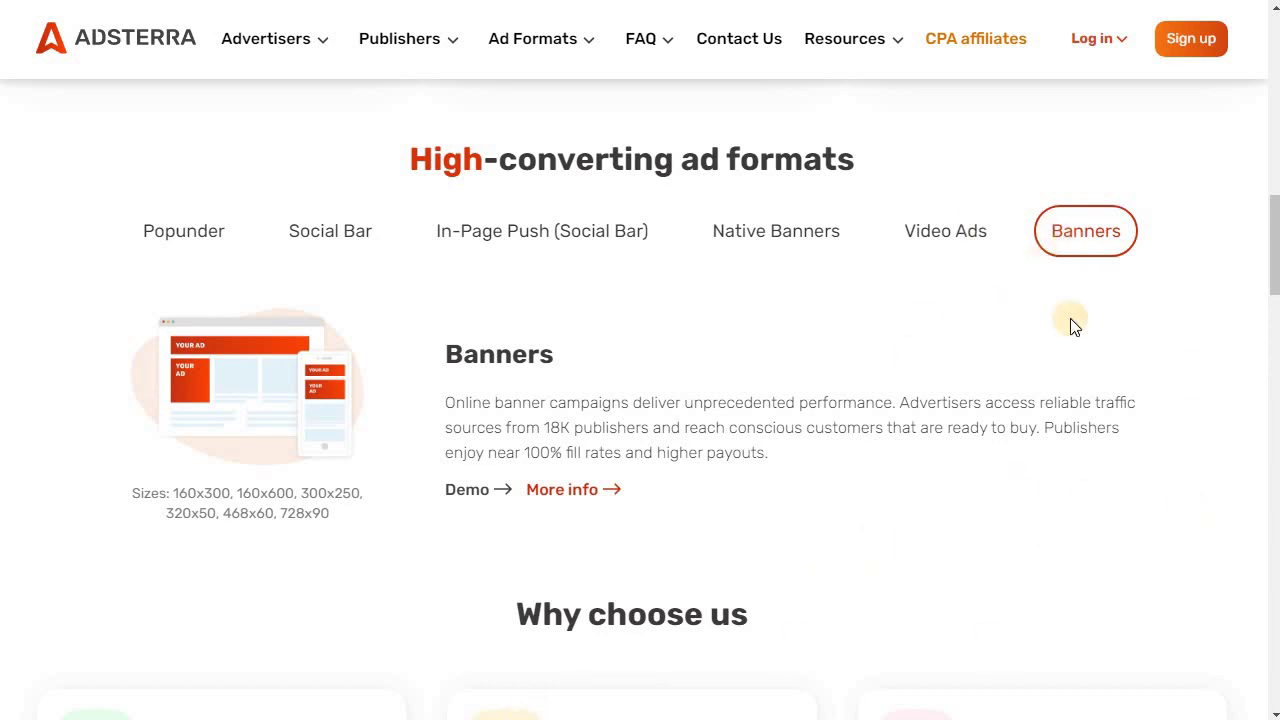
Step: Look through the rest of the Adsterra homepage, from the reasons to choose it down to the footer, and return to its start
{"action": "scroll", "coordinate": [830, 470], "scroll_direction": "down", "scroll_amount": 3}
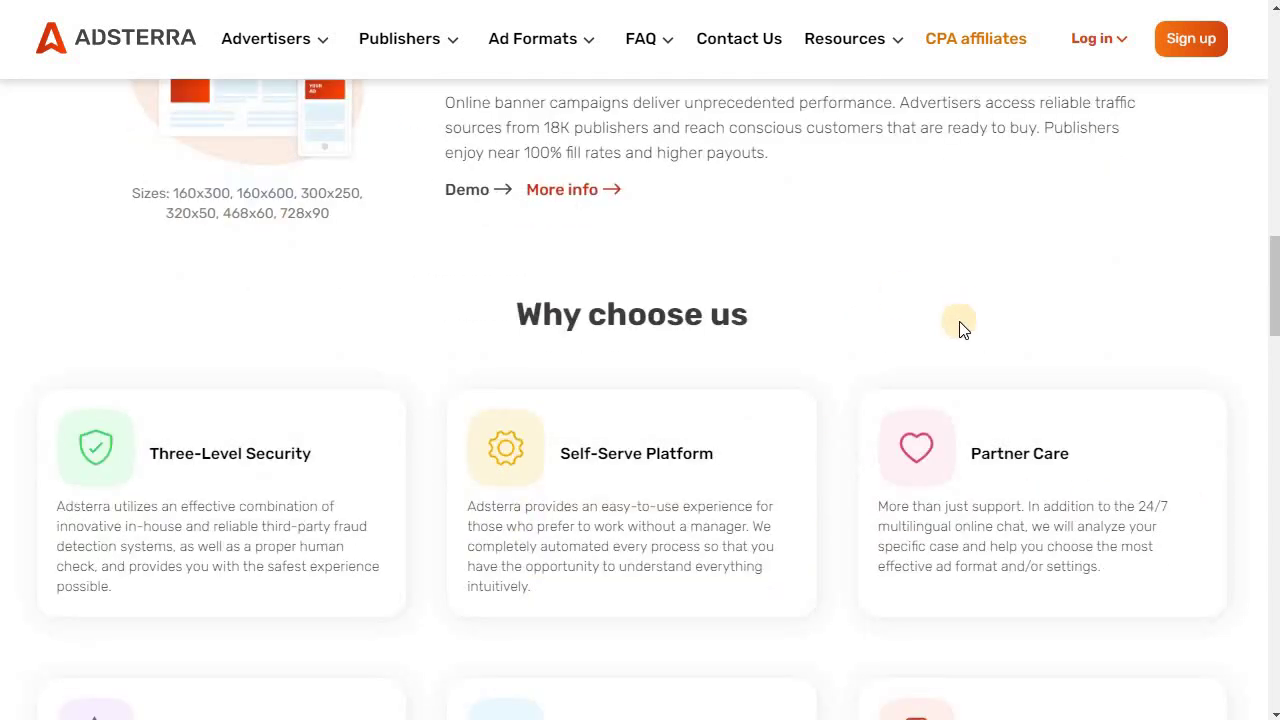
{"action": "scroll", "coordinate": [960, 330], "scroll_direction": "down", "scroll_amount": 3}
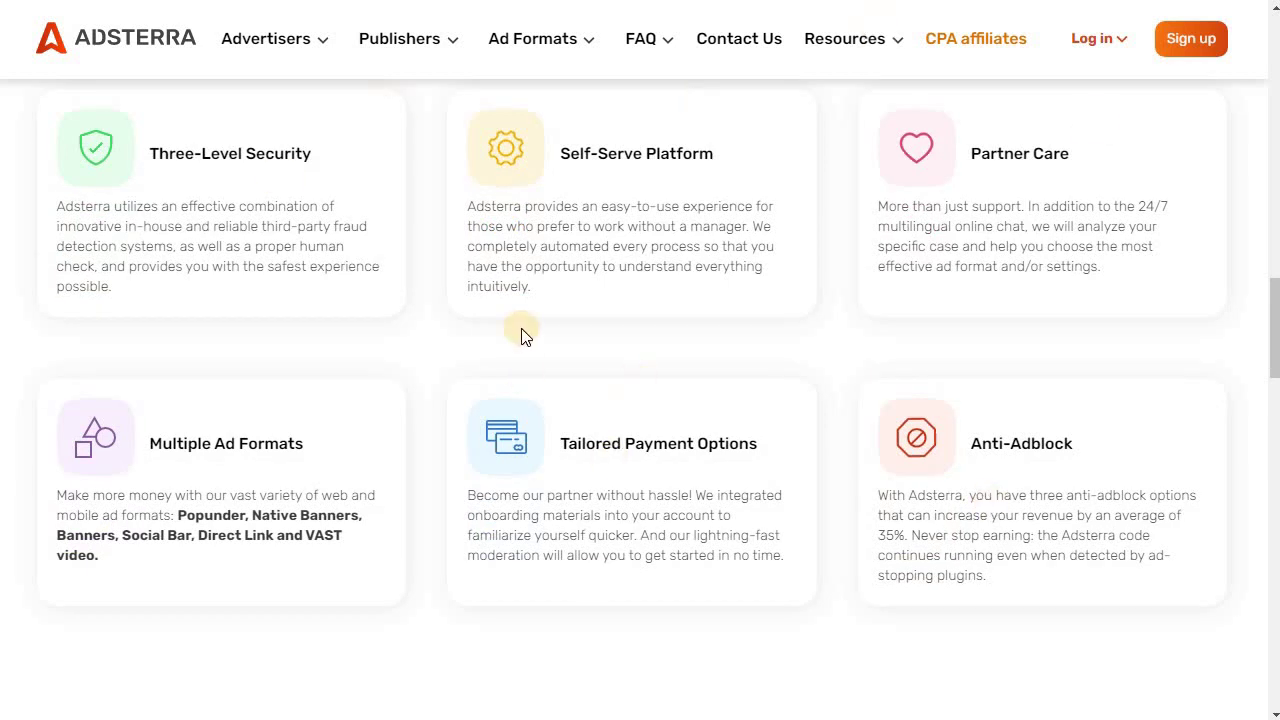
{"action": "scroll", "coordinate": [521, 335], "scroll_direction": "down", "scroll_amount": 12}
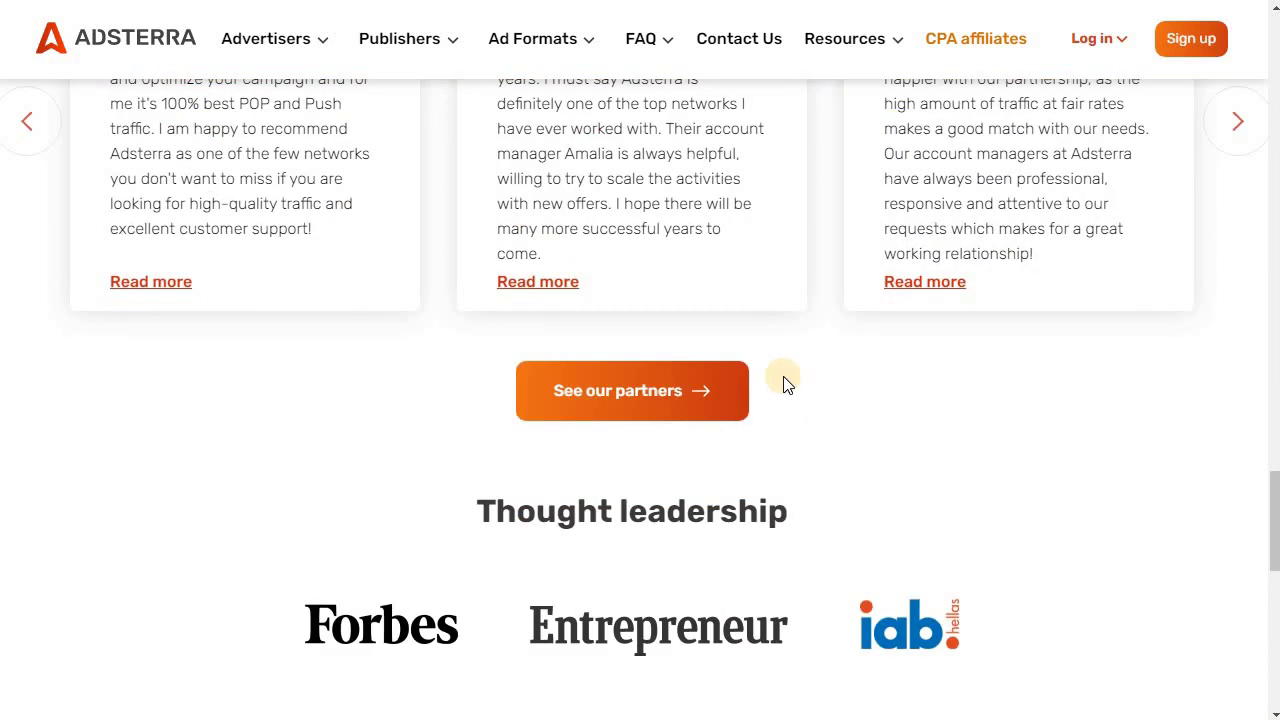
{"action": "scroll", "coordinate": [785, 383], "scroll_direction": "down", "scroll_amount": 5}
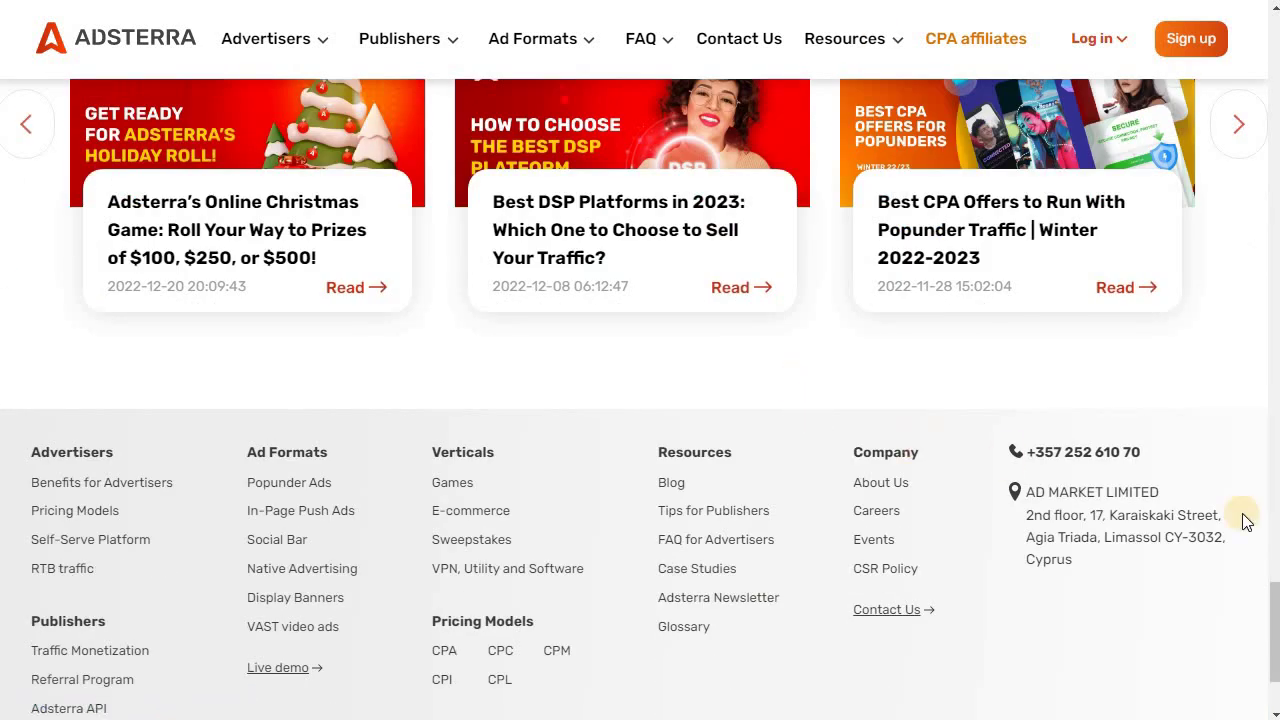
{"action": "left_click_drag", "start_coordinate": [1274, 625], "coordinate": [1274, 40]}
Step: Look over the publisher account's dashboard news and the Websites page, including the codes of tamil-gossip-talks.blogspot.com
{"action": "scroll", "coordinate": [1078, 474], "scroll_direction": "down", "scroll_amount": 4}
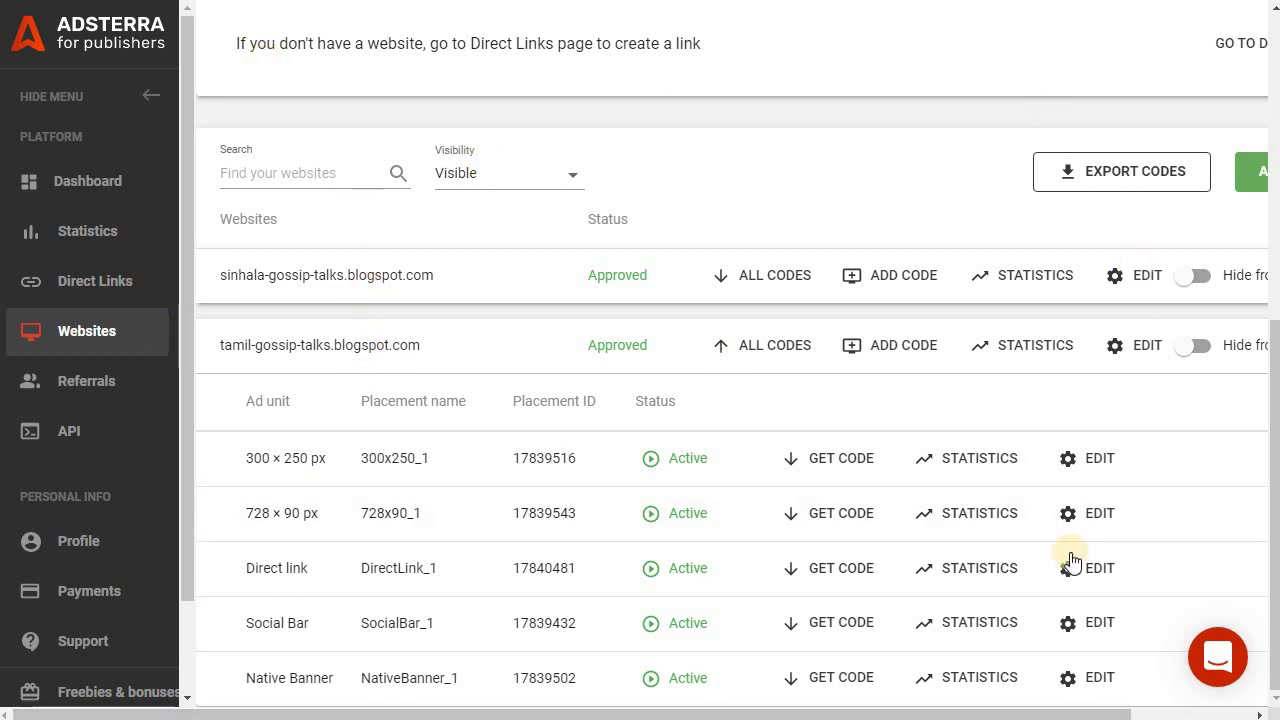
{"action": "left_click", "coordinate": [89, 190]}
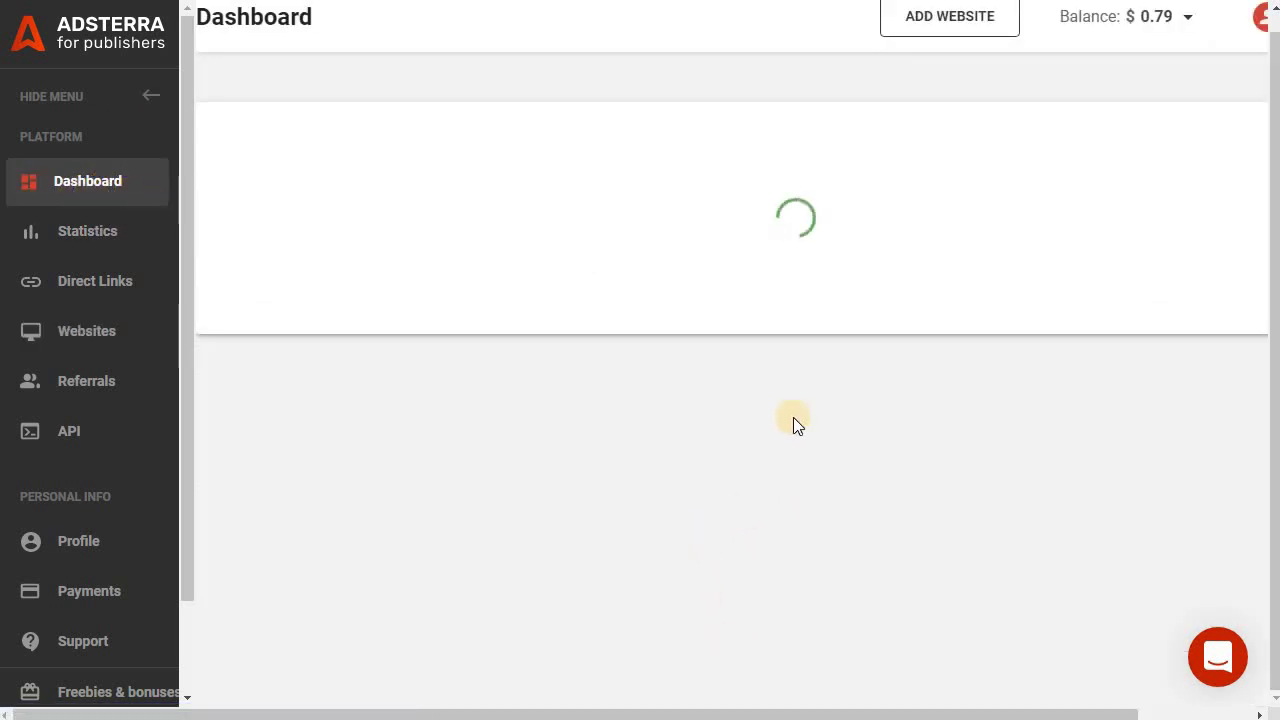
{"action": "scroll", "coordinate": [793, 417], "scroll_direction": "down", "scroll_amount": 5}
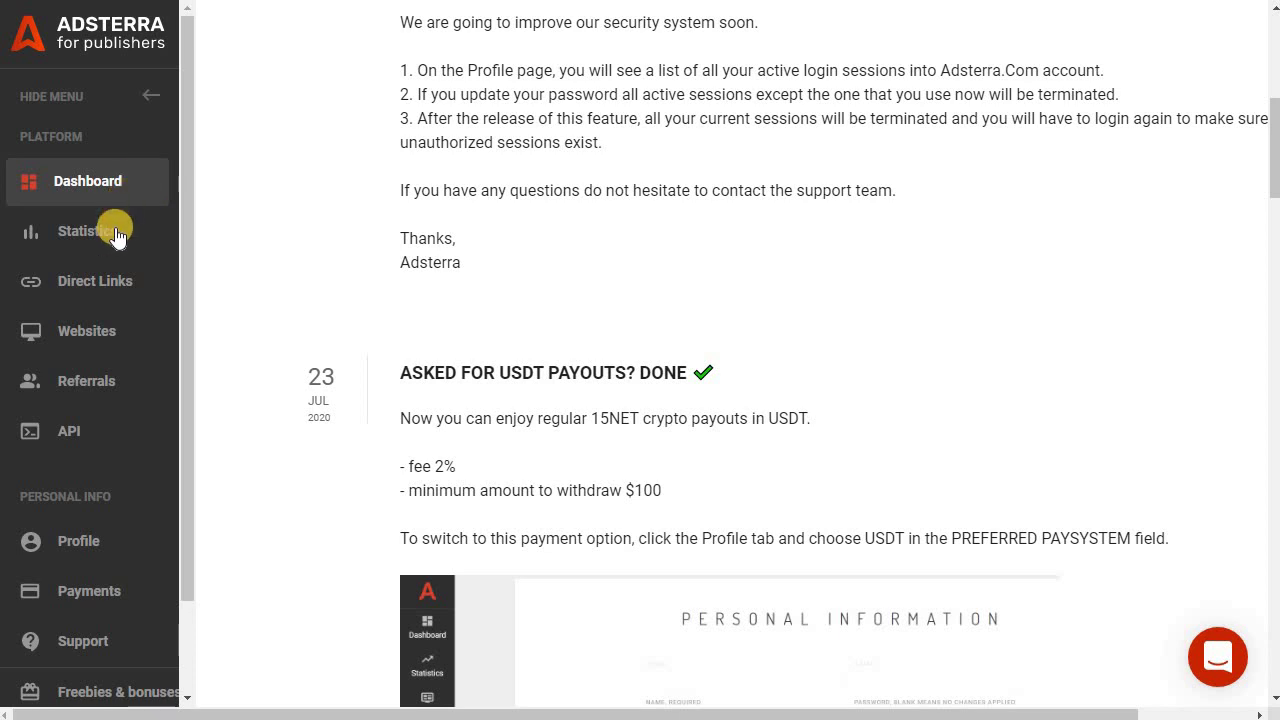
{"action": "left_click", "coordinate": [86, 338]}
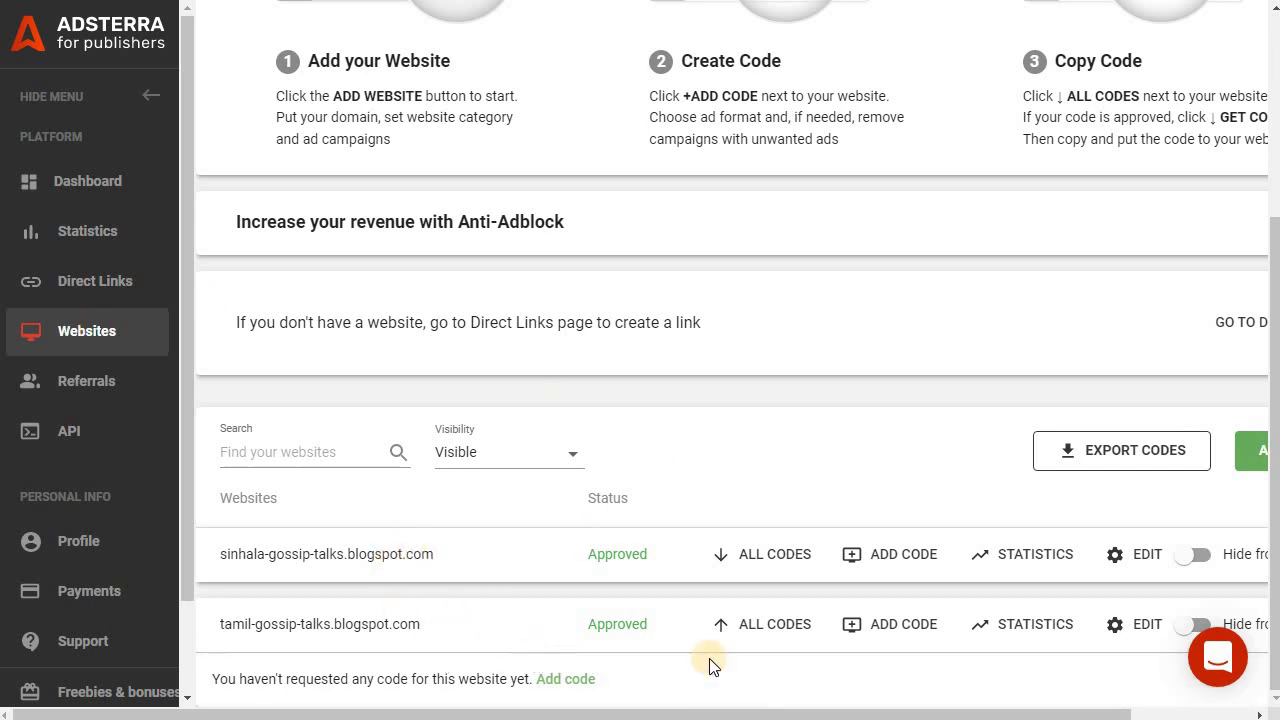
{"action": "left_click", "coordinate": [764, 636]}
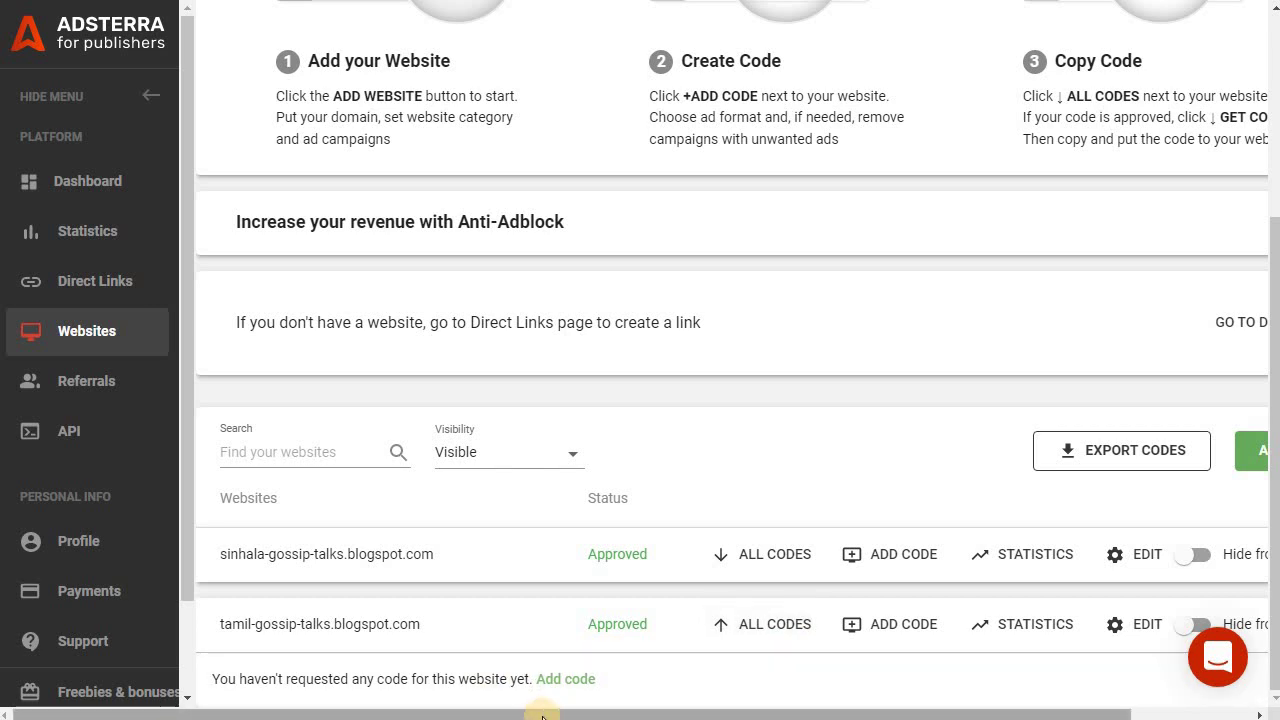
Step: Open the form for adding a new website to the publisher account
{"action": "left_click_drag", "start_coordinate": [541, 714], "coordinate": [700, 714]}
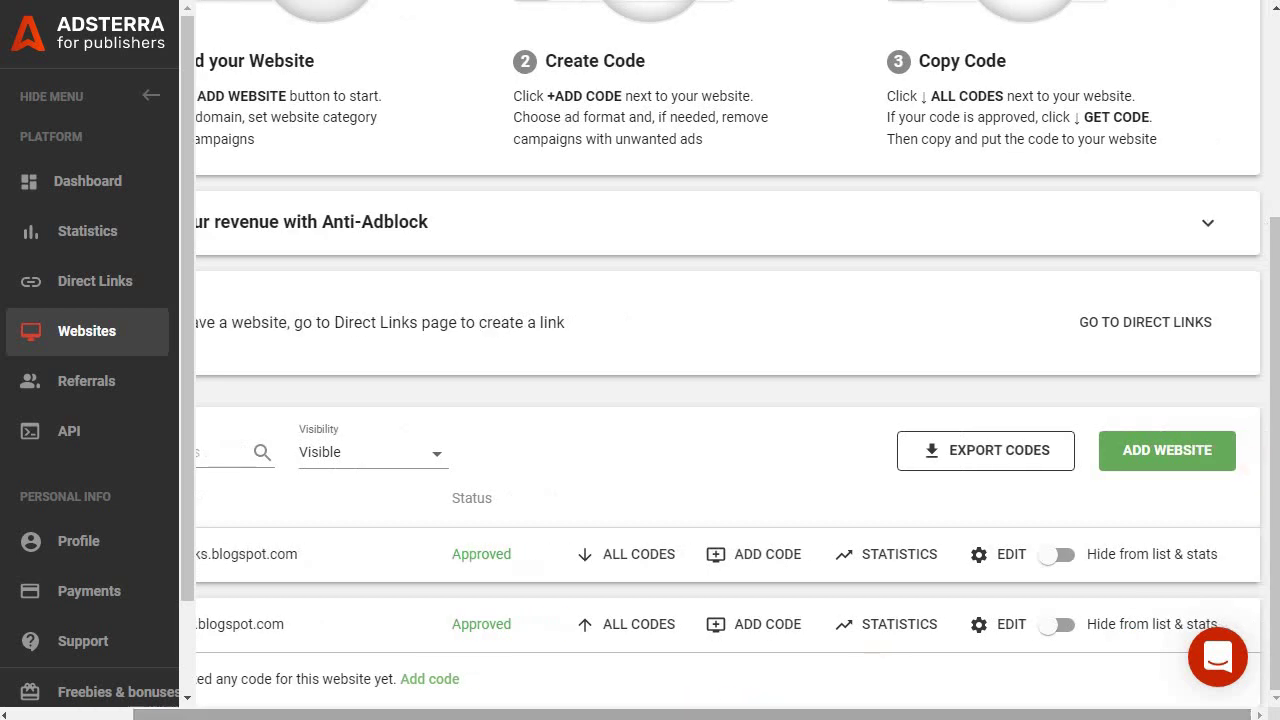
{"action": "left_click", "coordinate": [1180, 451]}
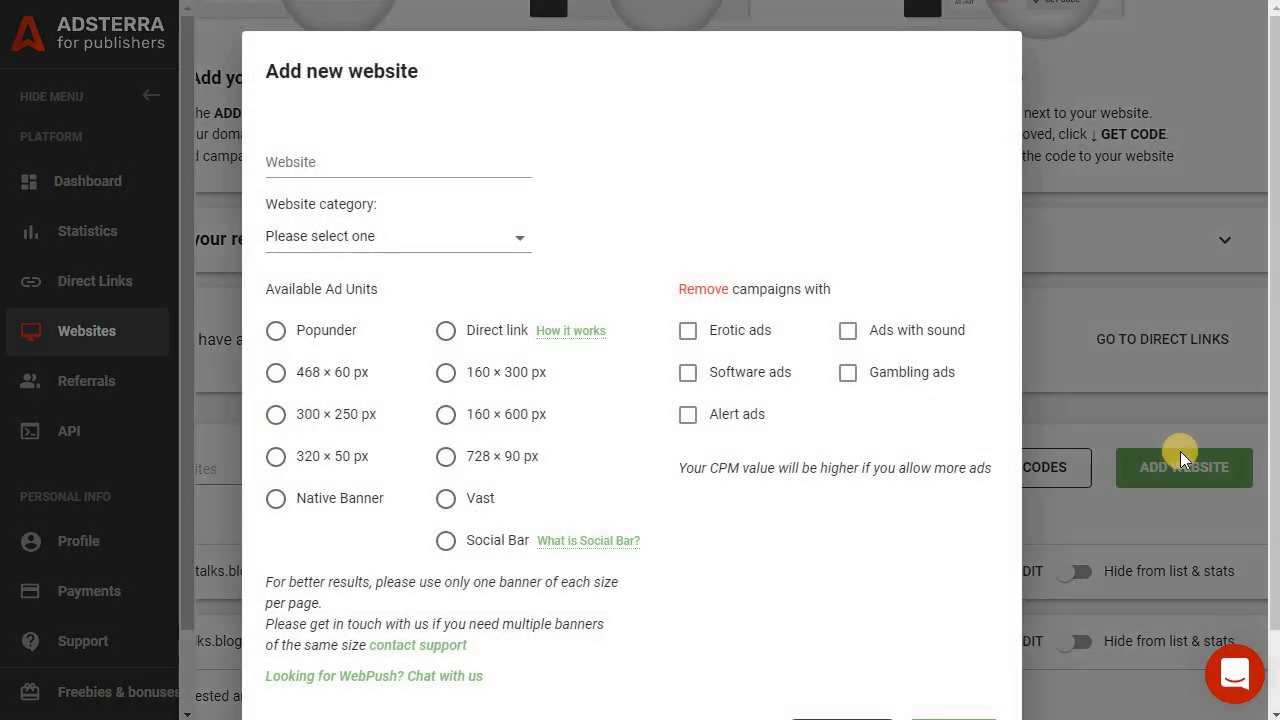
{"action": "left_click", "coordinate": [752, 190]}
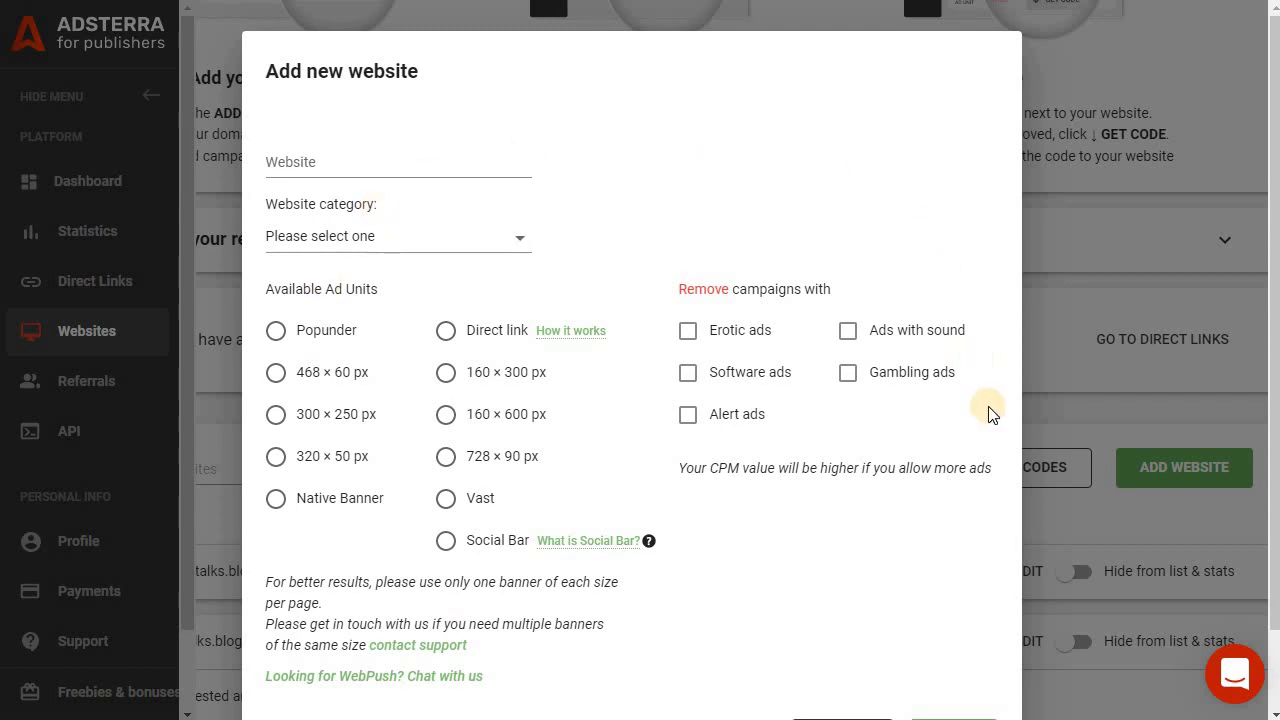
{"action": "left_click", "coordinate": [302, 161]}
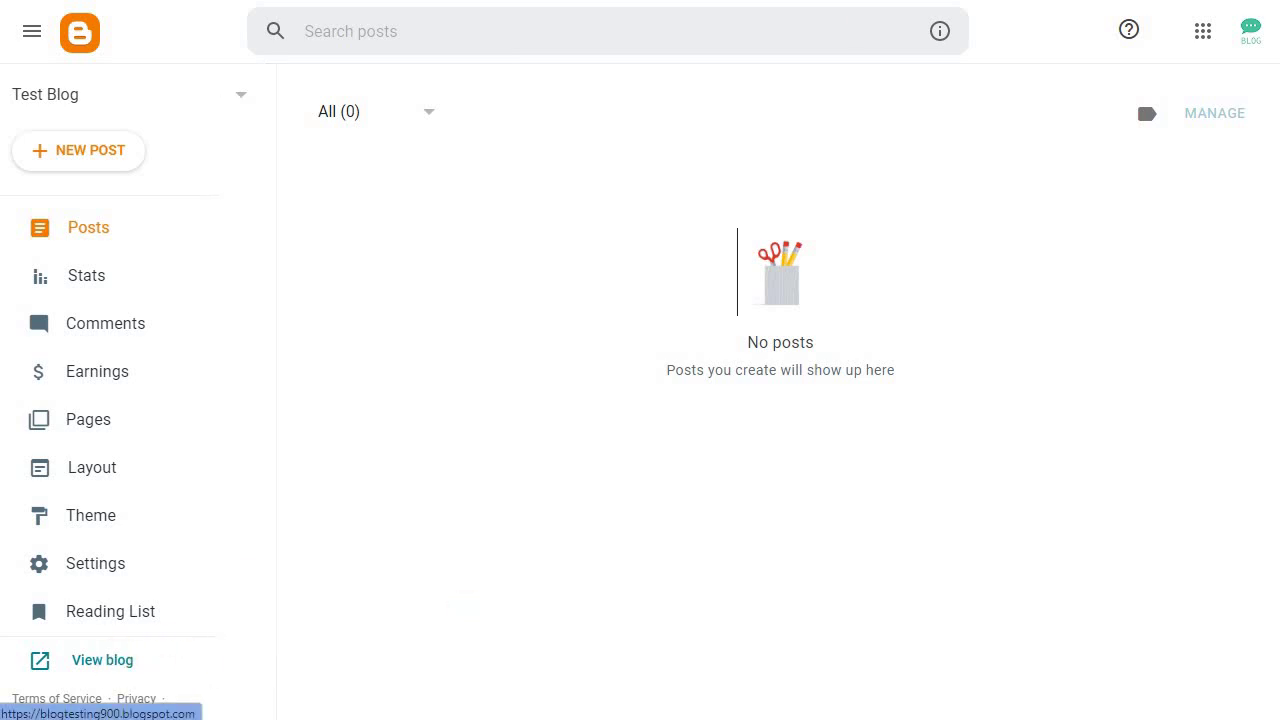
{"action": "left_click", "coordinate": [102, 660]}
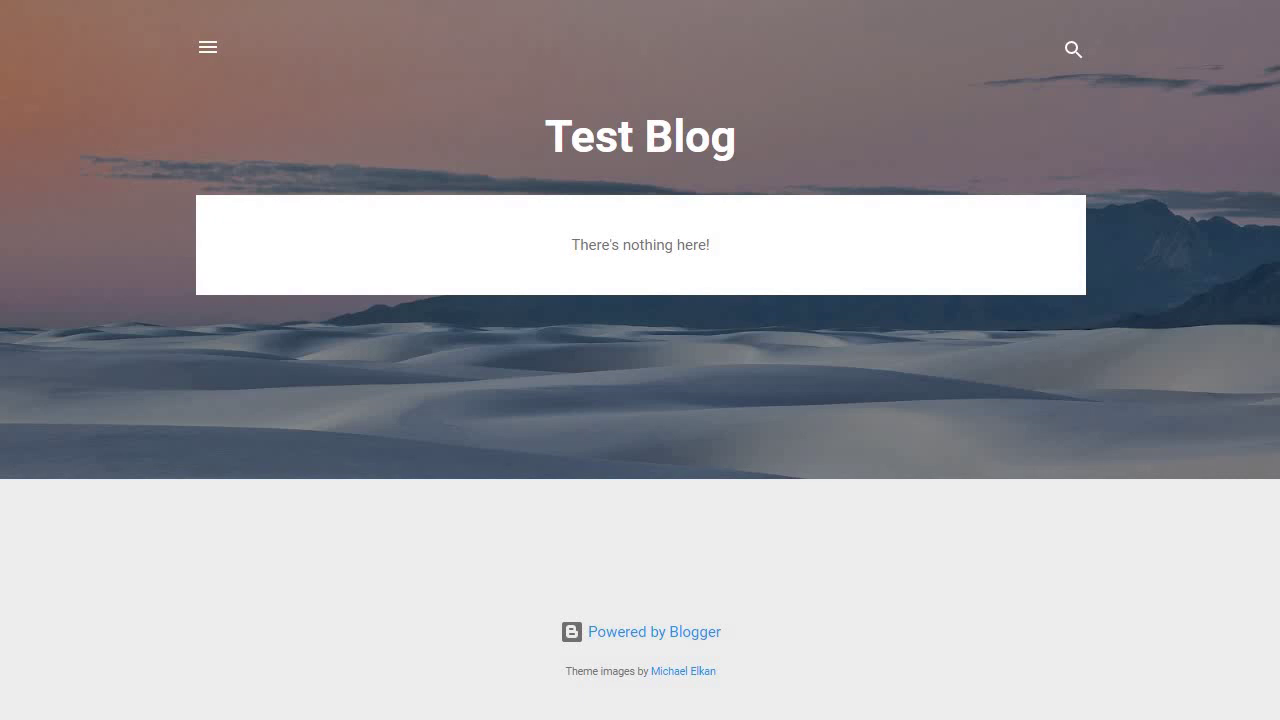
{"action": "right_click", "coordinate": [205, 0]}
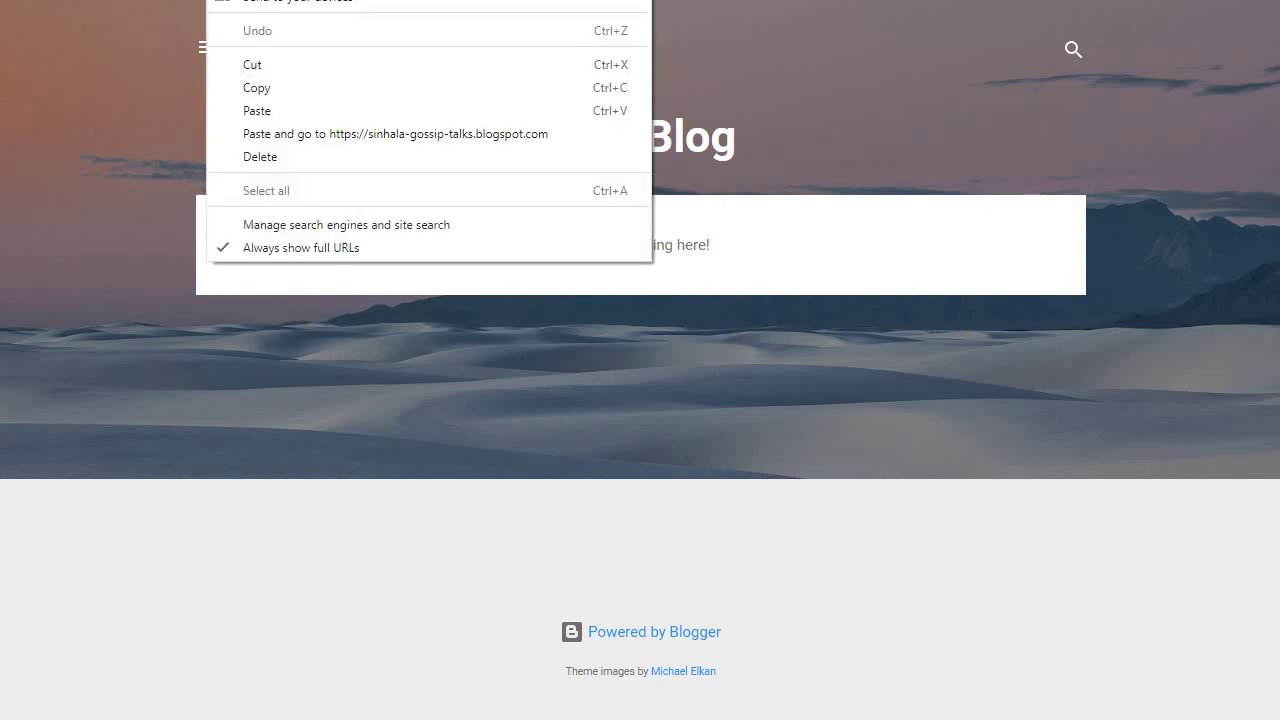
{"action": "left_click", "coordinate": [263, 88]}
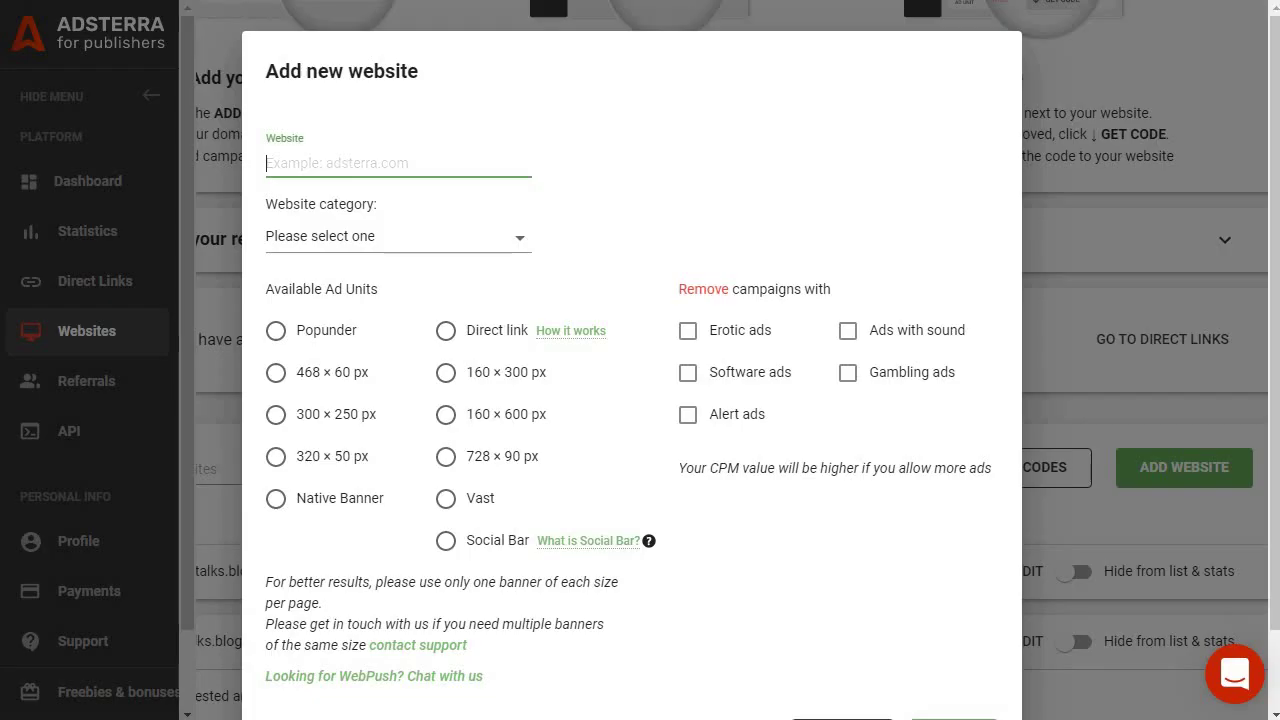
{"action": "key", "text": "ctrl+v"}
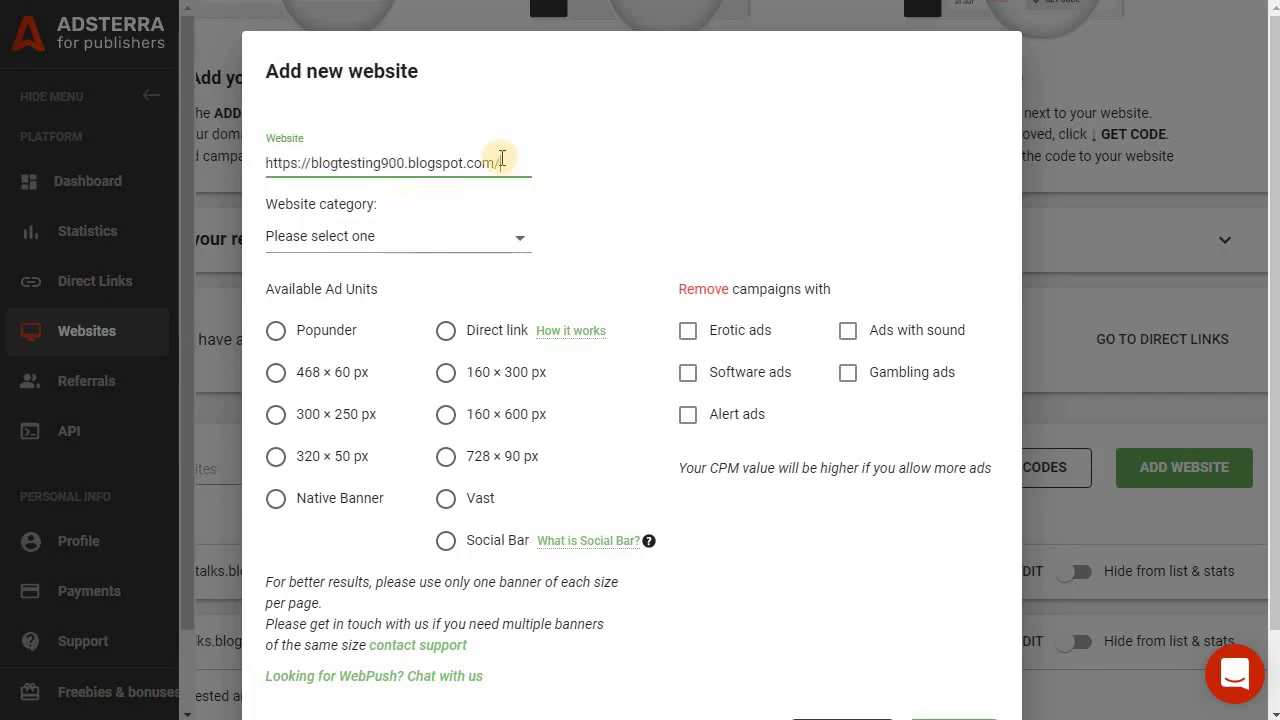
Step: Open the website category choices for the new website and look through the available options
{"action": "left_click", "coordinate": [450, 243]}
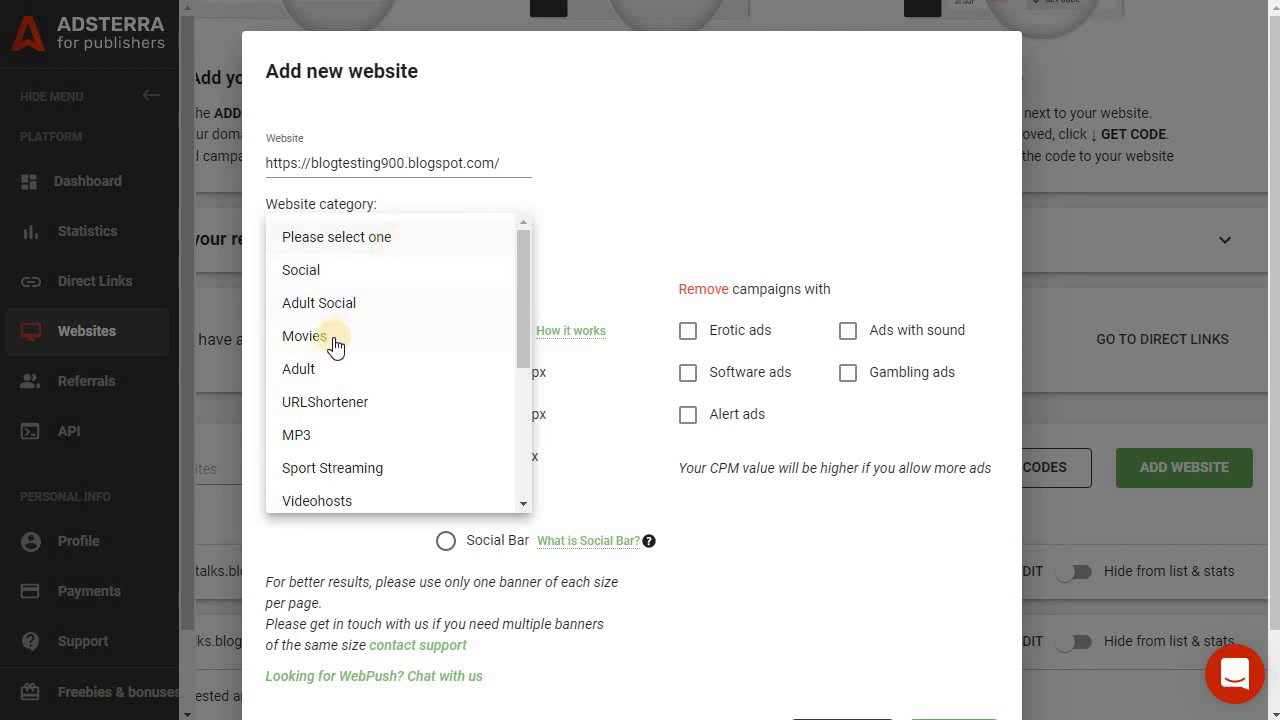
{"action": "scroll", "coordinate": [399, 411], "scroll_direction": "down", "scroll_amount": 1}
{"action": "scroll", "coordinate": [380, 400], "scroll_direction": "down", "scroll_amount": 2}
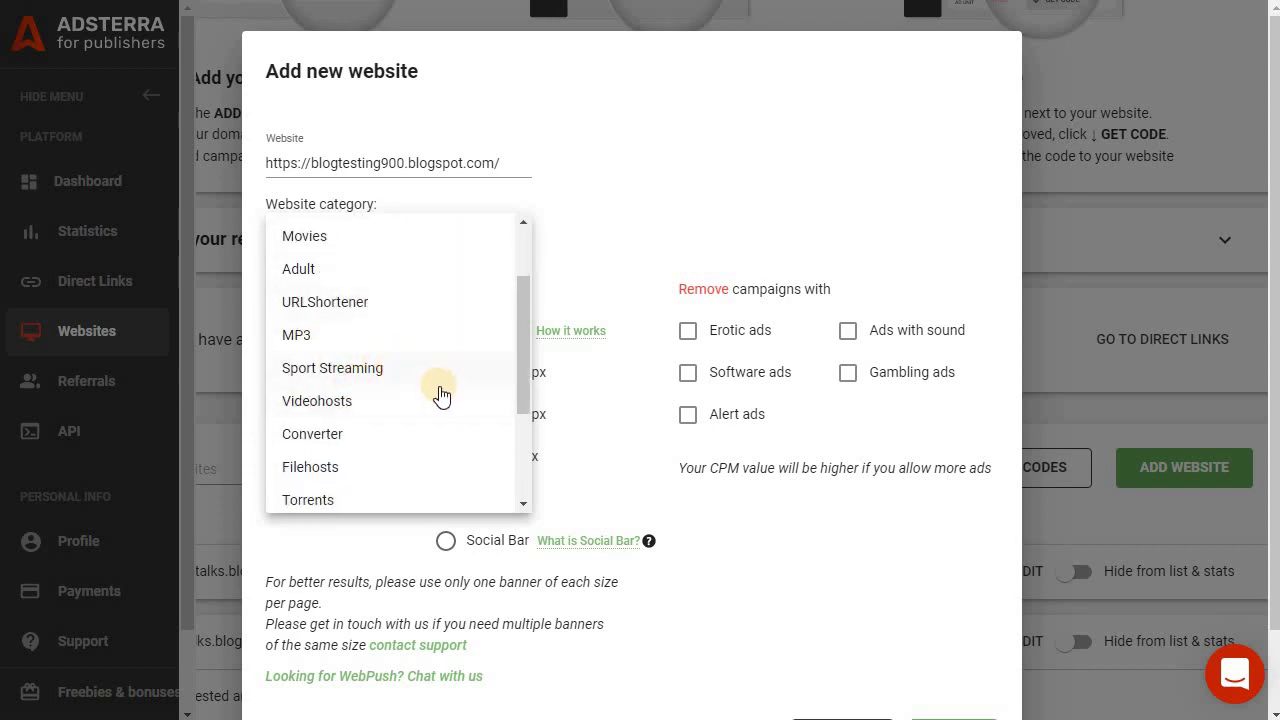
{"action": "scroll", "coordinate": [440, 408], "scroll_direction": "down", "scroll_amount": 3}
{"action": "scroll", "coordinate": [423, 420], "scroll_direction": "down", "scroll_amount": 3}
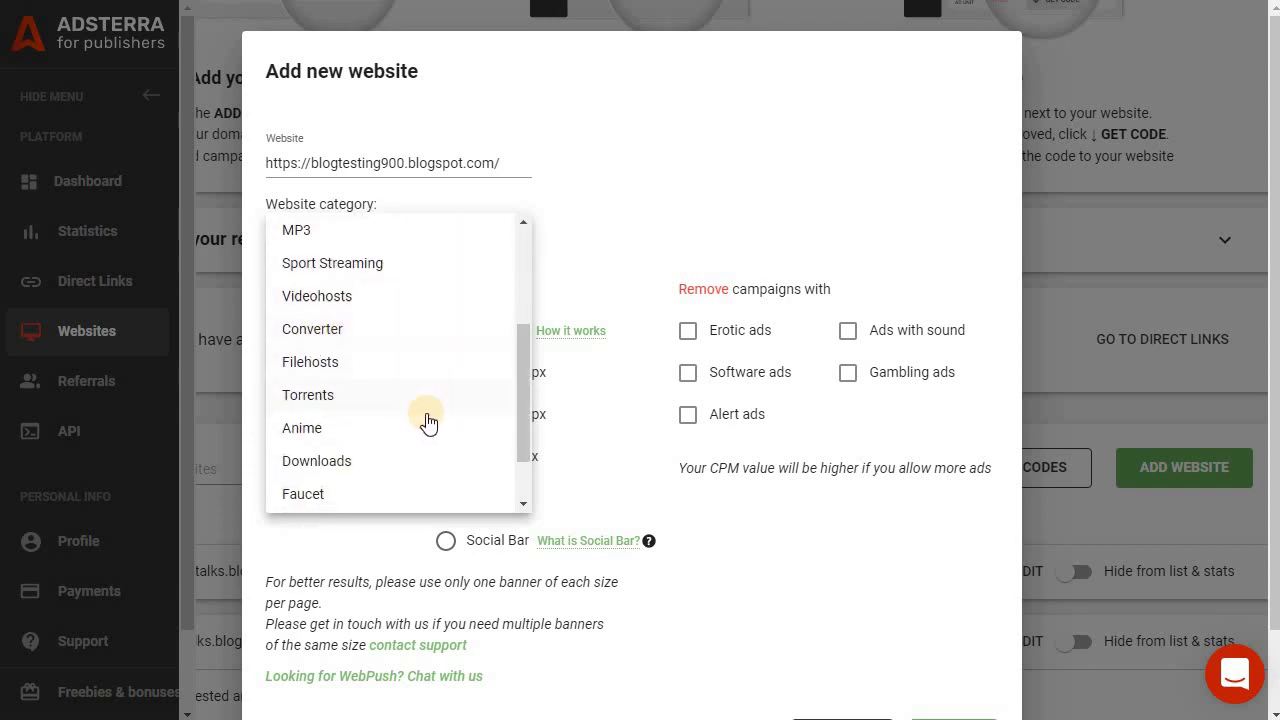
{"action": "scroll", "coordinate": [403, 420], "scroll_direction": "up", "scroll_amount": 5}
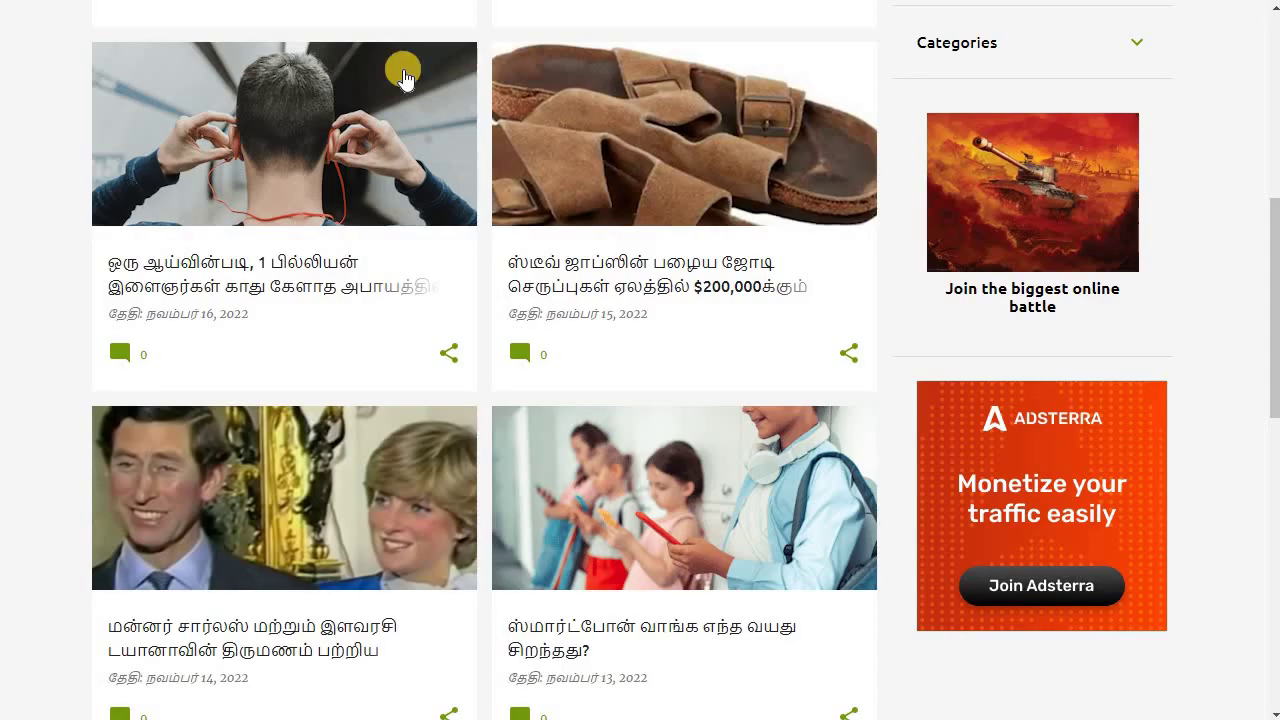
Step: Switch to the Tamil gossip blog and examine its posts and sidebar ads to judge which website category fits
{"action": "scroll", "coordinate": [471, 206], "scroll_direction": "up", "scroll_amount": 5}
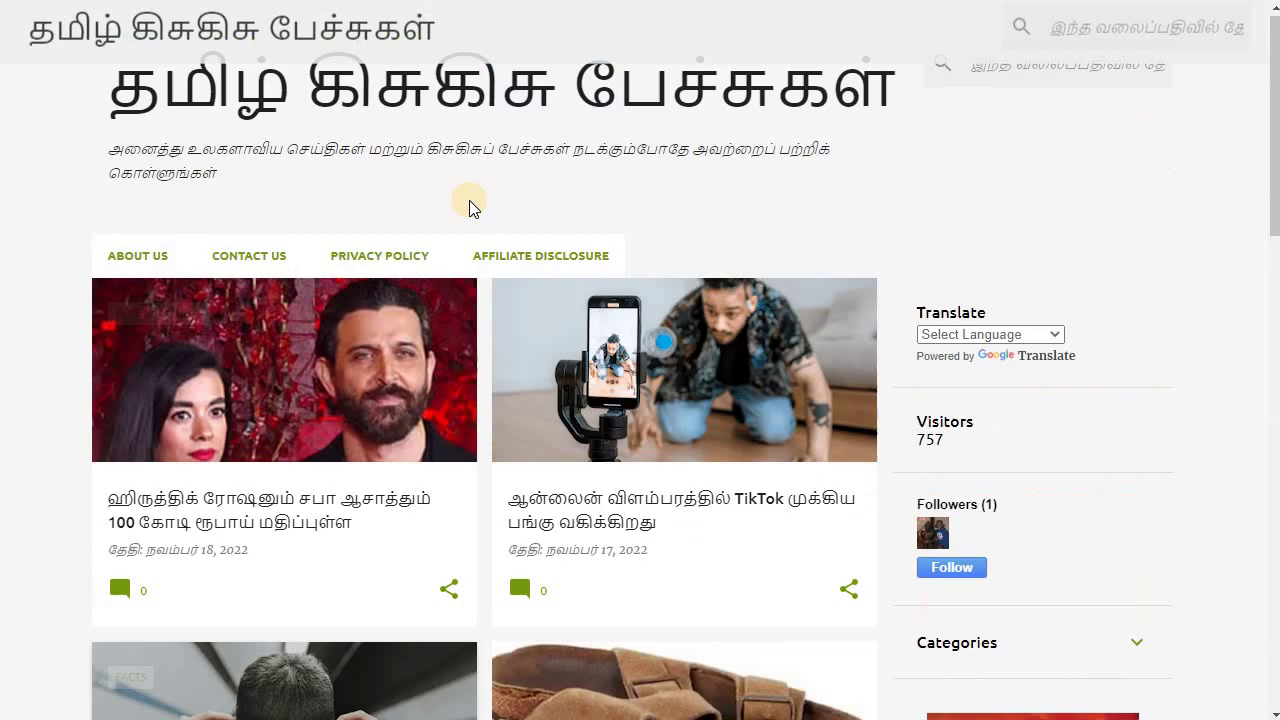
{"action": "scroll", "coordinate": [503, 255], "scroll_direction": "down", "scroll_amount": 2}
{"action": "scroll", "coordinate": [503, 255], "scroll_direction": "down", "scroll_amount": 2}
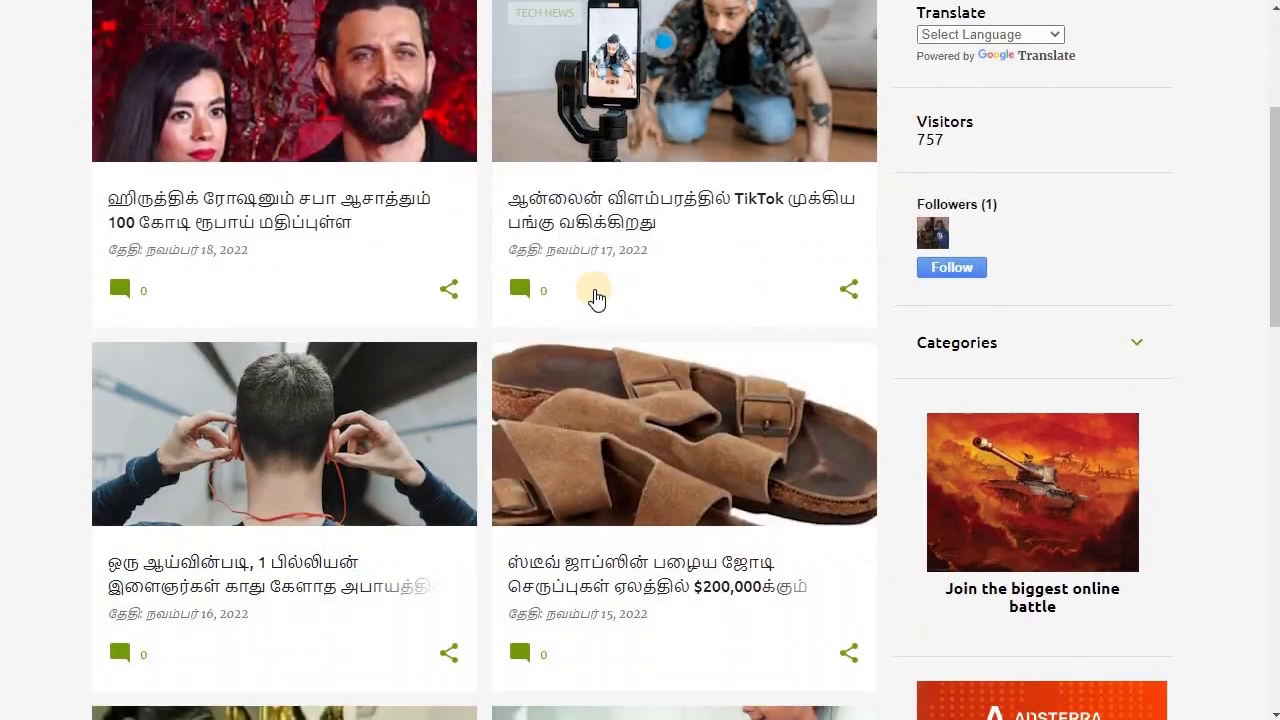
{"action": "scroll", "coordinate": [634, 334], "scroll_direction": "down", "scroll_amount": 3}
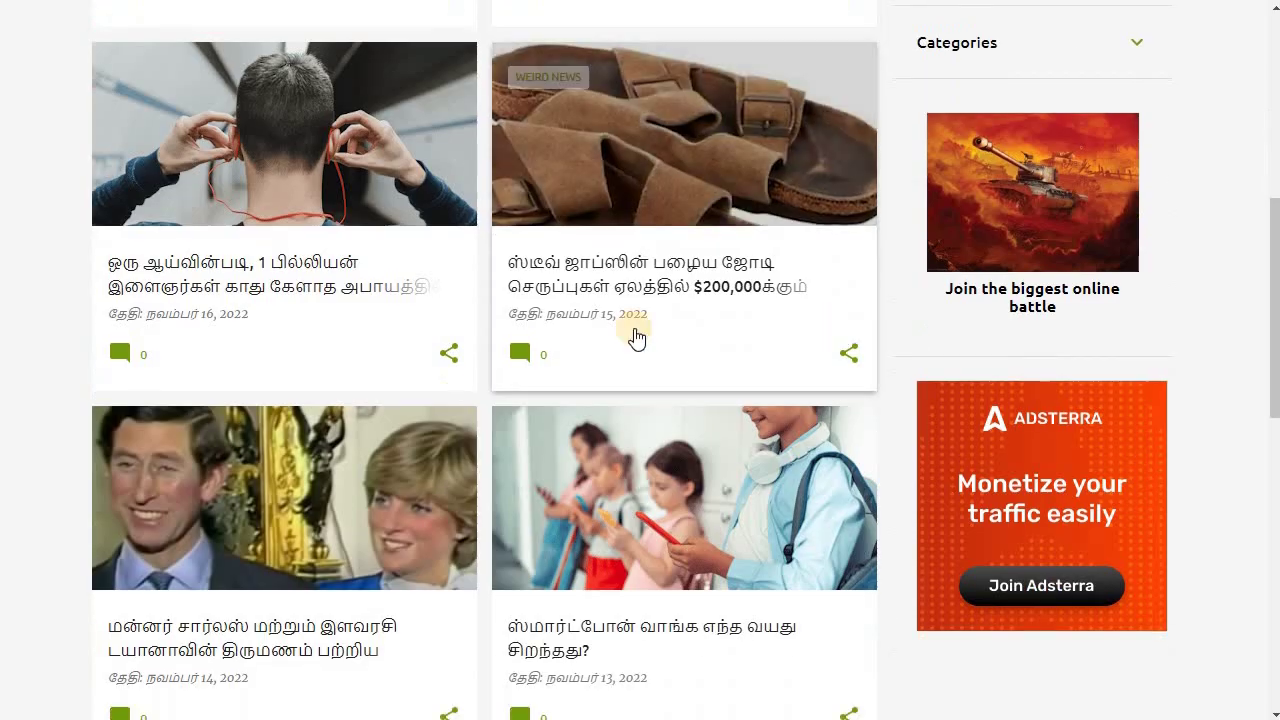
{"action": "scroll", "coordinate": [620, 355], "scroll_direction": "down", "scroll_amount": 3}
{"action": "scroll", "coordinate": [620, 355], "scroll_direction": "down", "scroll_amount": 4}
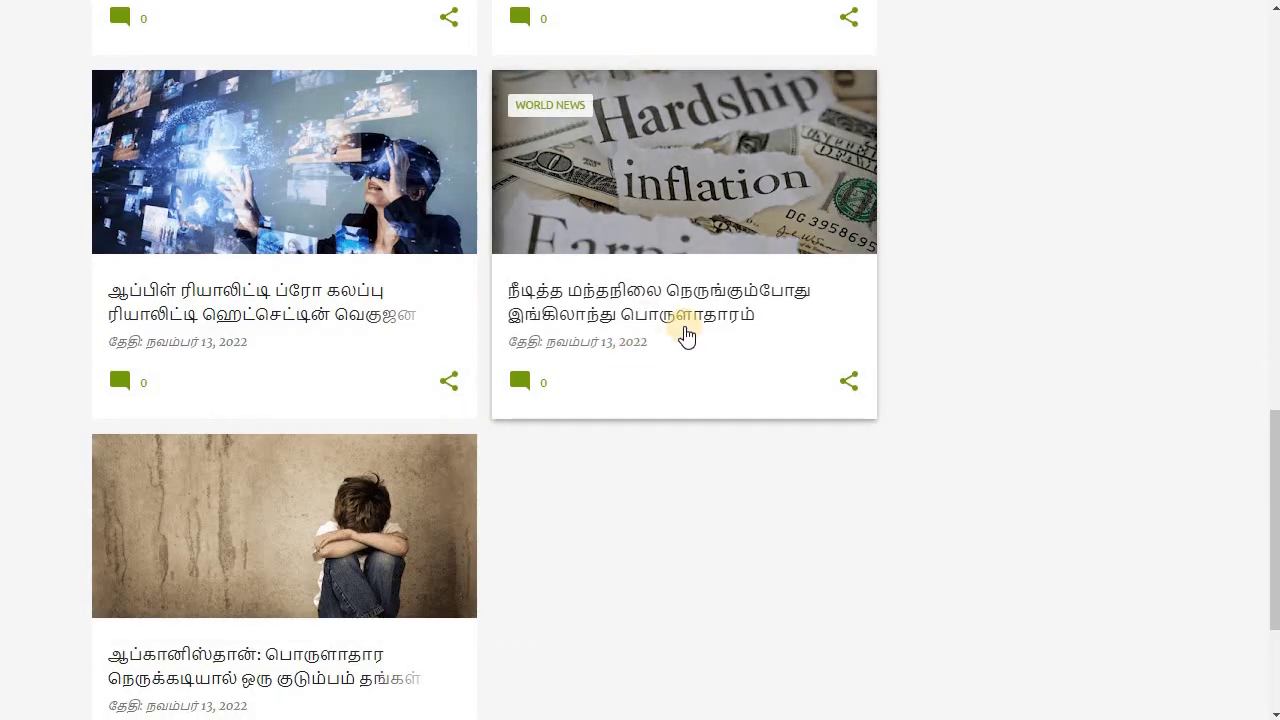
{"action": "scroll", "coordinate": [686, 334], "scroll_direction": "down", "scroll_amount": 1}
{"action": "scroll", "coordinate": [709, 334], "scroll_direction": "up", "scroll_amount": 9}
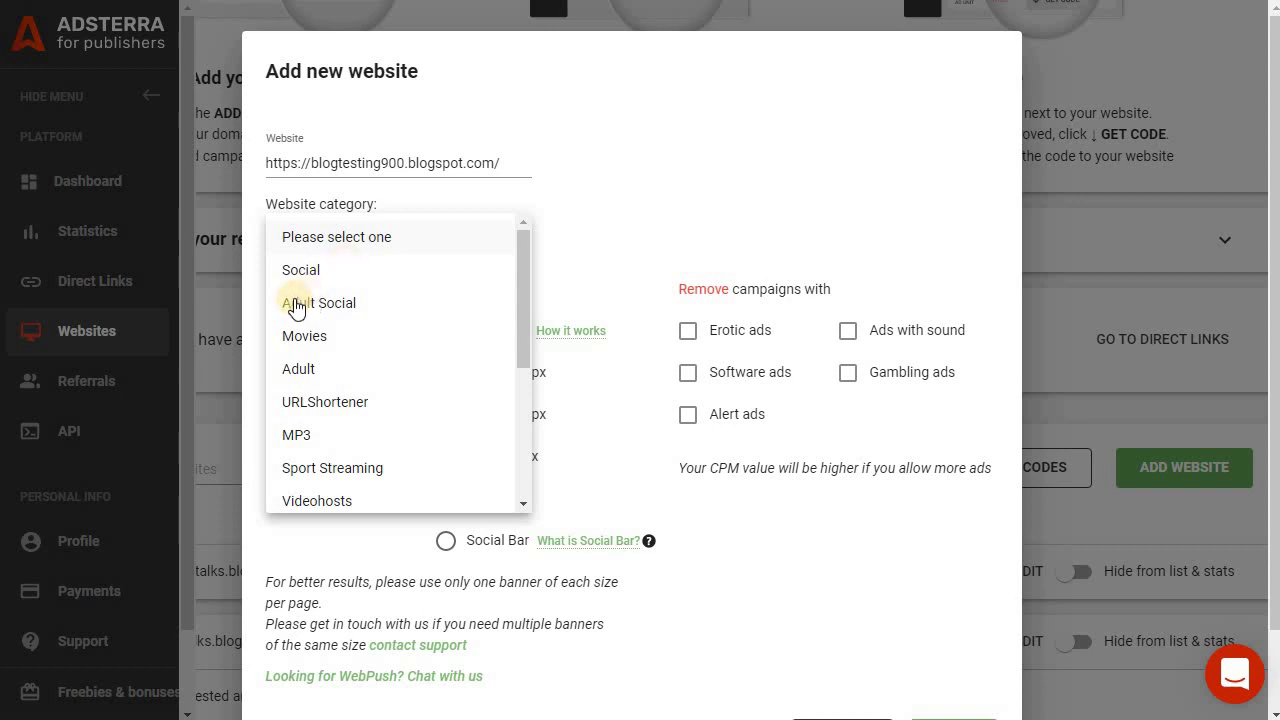
Step: Submit the new website with the Social category and the Social Bar ad unit
{"action": "left_click", "coordinate": [300, 272]}
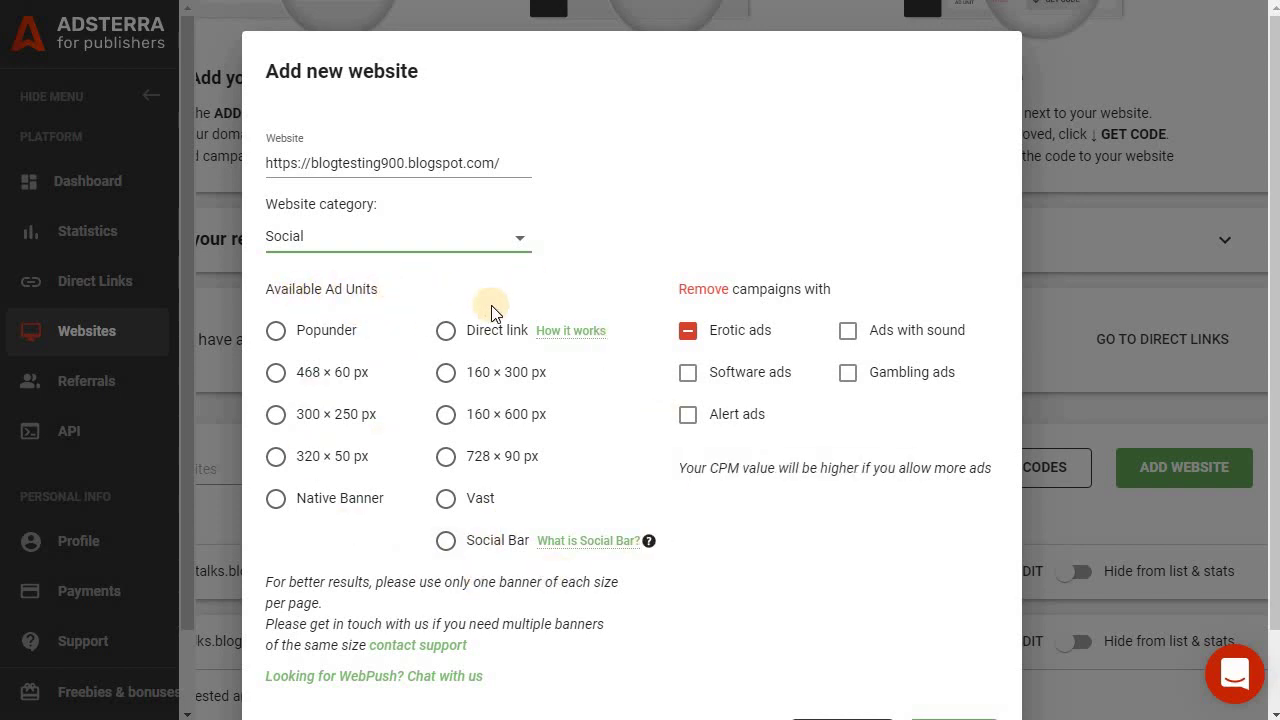
{"action": "left_click", "coordinate": [446, 542]}
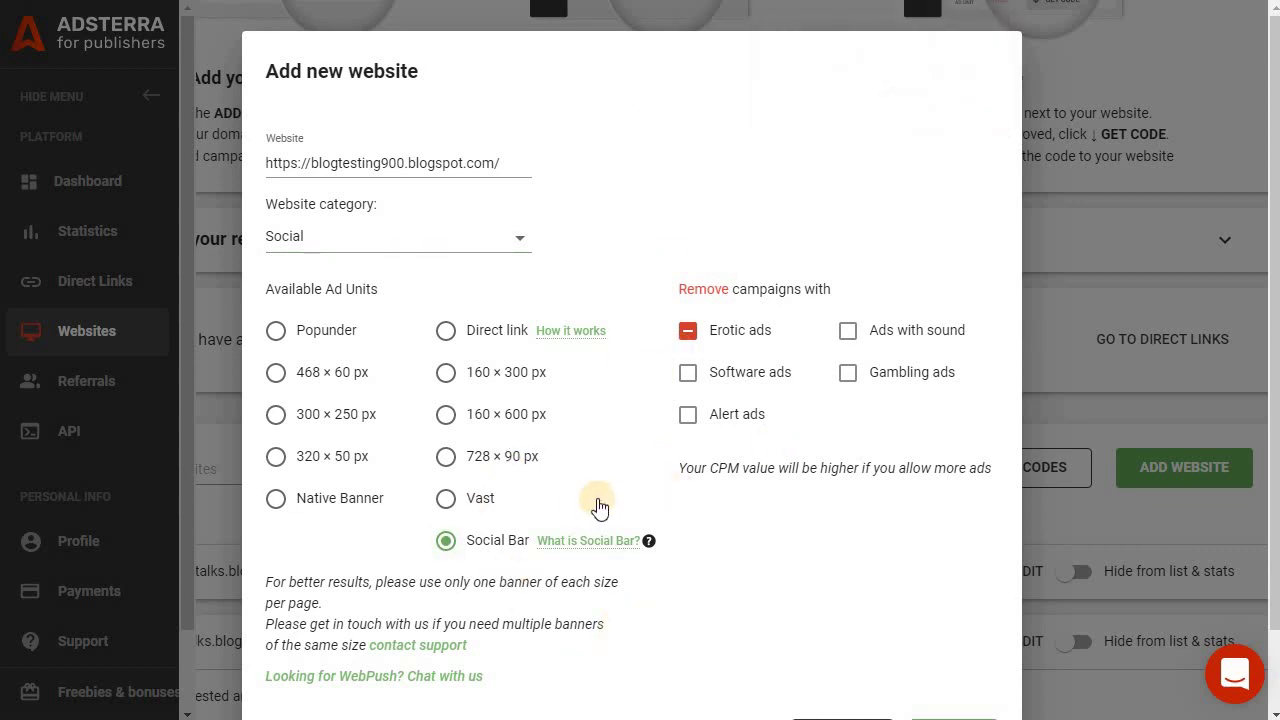
{"action": "scroll", "coordinate": [597, 506], "scroll_direction": "down", "scroll_amount": 1}
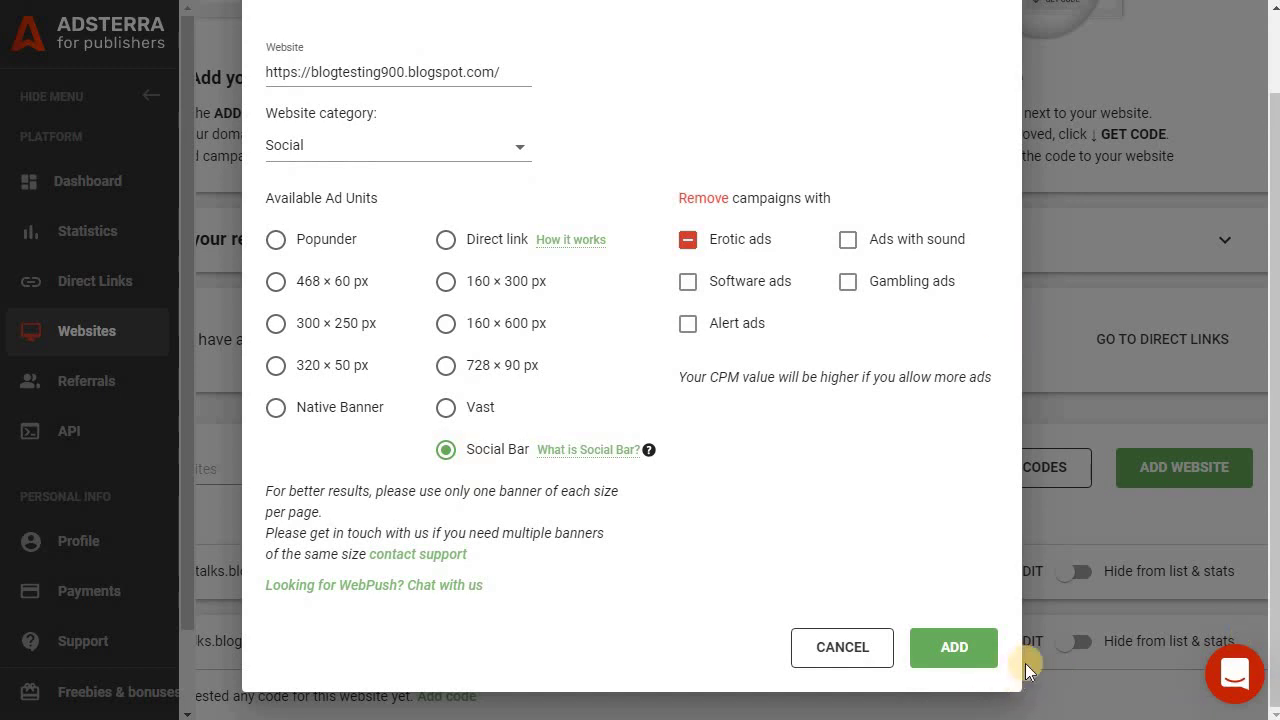
{"action": "left_click", "coordinate": [957, 648]}
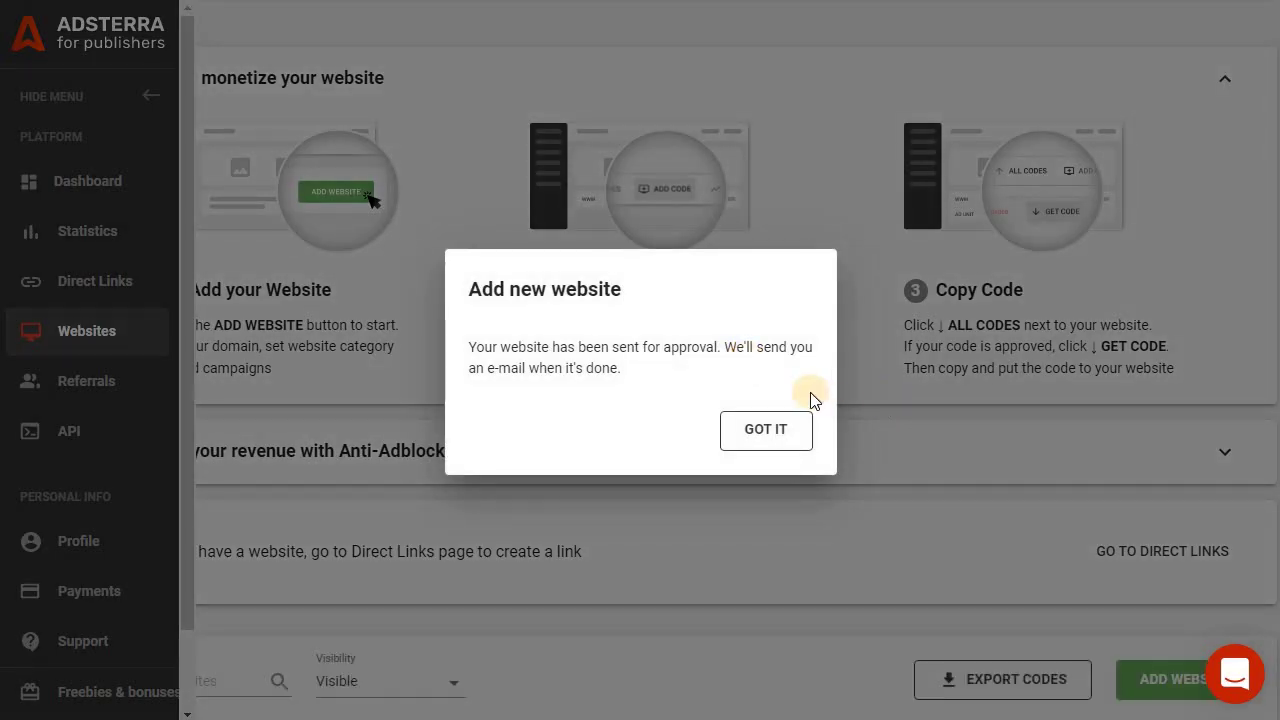
Step: Dismiss the website submission notice and check the status of blogtesting900.blogspot.com in the websites list
{"action": "left_click", "coordinate": [765, 434]}
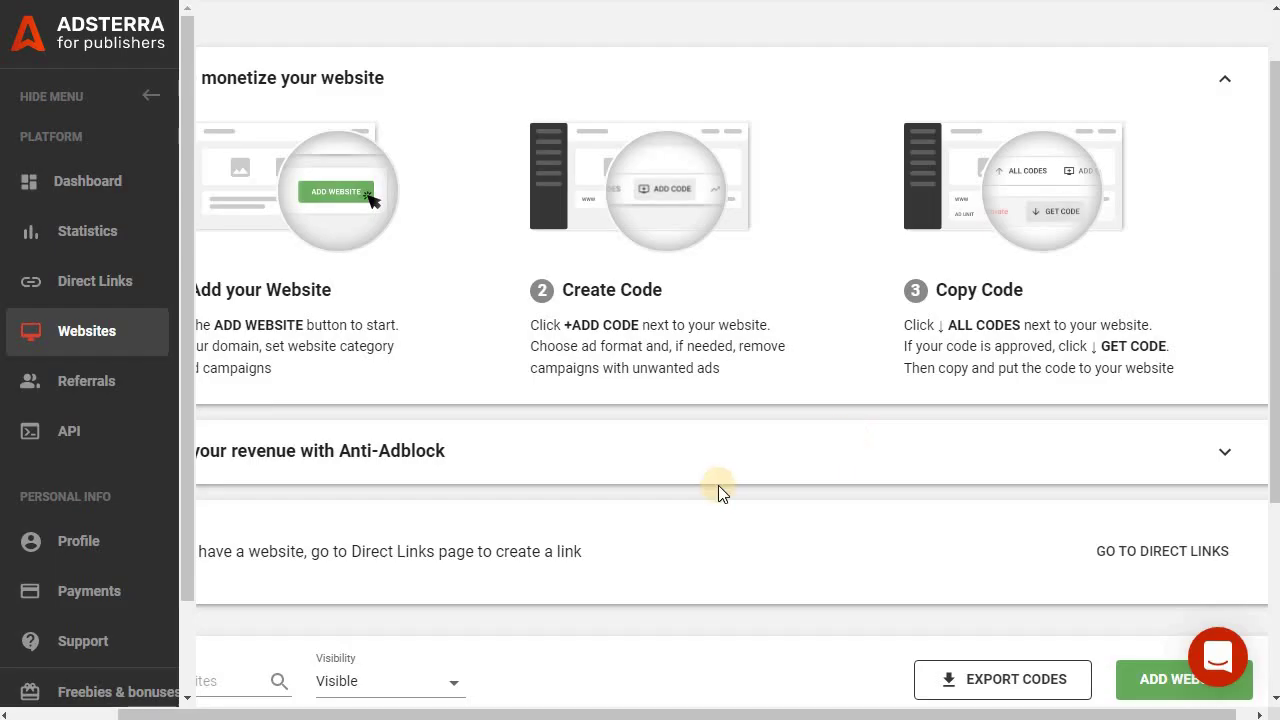
{"action": "scroll", "coordinate": [716, 483], "scroll_direction": "down", "scroll_amount": 3}
{"action": "left_click_drag", "start_coordinate": [521, 710], "coordinate": [403, 710]}
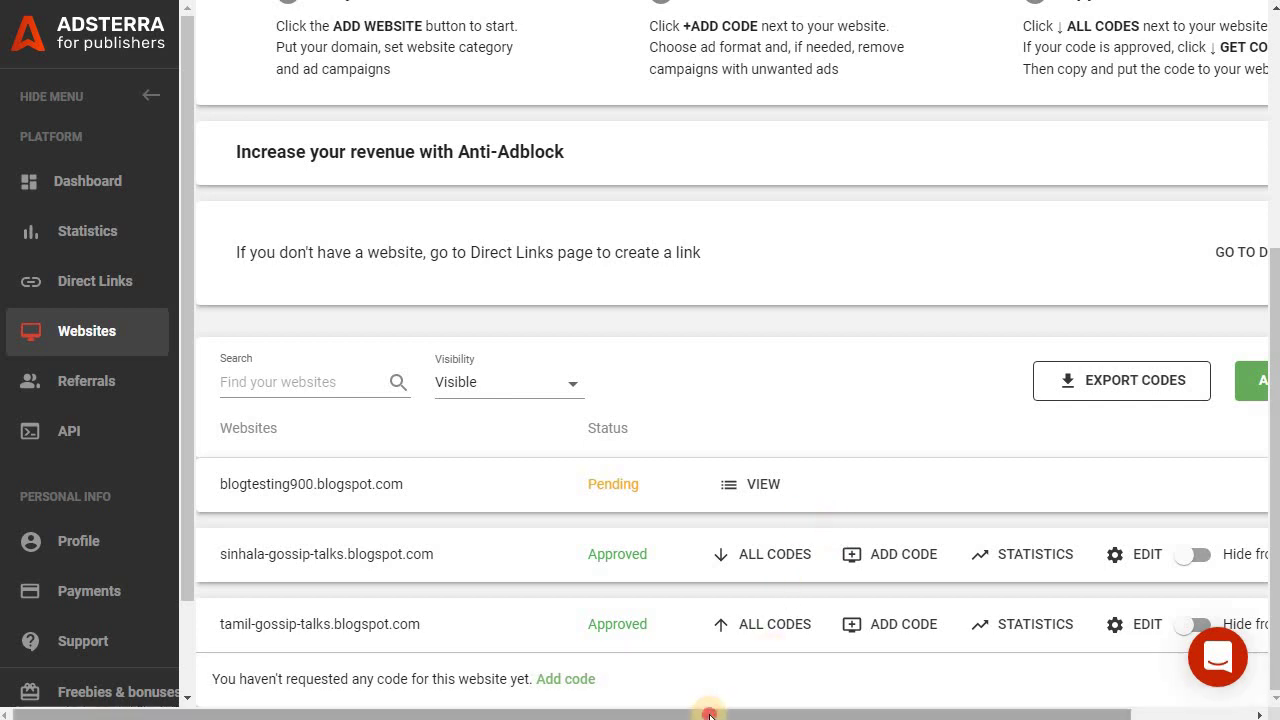
{"action": "mouse_move", "coordinate": [711, 712]}
{"action": "left_mouse_down"}
{"action": "mouse_move", "coordinate": [769, 714]}
{"action": "mouse_move", "coordinate": [702, 714]}
{"action": "left_mouse_up"}
{"action": "left_click_drag", "start_coordinate": [720, 716], "coordinate": [719, 716]}
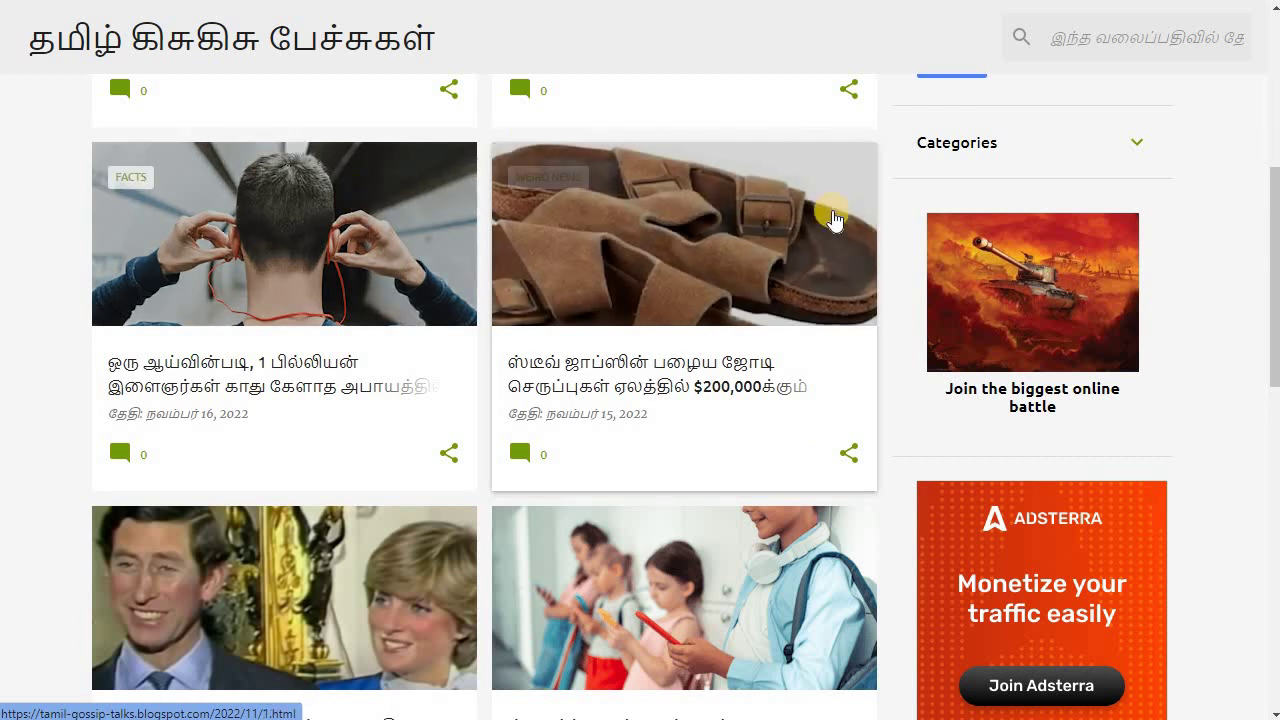
Step: Switch to the Tamil gossip blog's home page and examine the posts and the ads placed in its sidebar
{"action": "scroll", "coordinate": [815, 347], "scroll_direction": "down", "scroll_amount": 3}
{"action": "scroll", "coordinate": [815, 347], "scroll_direction": "down", "scroll_amount": 4}
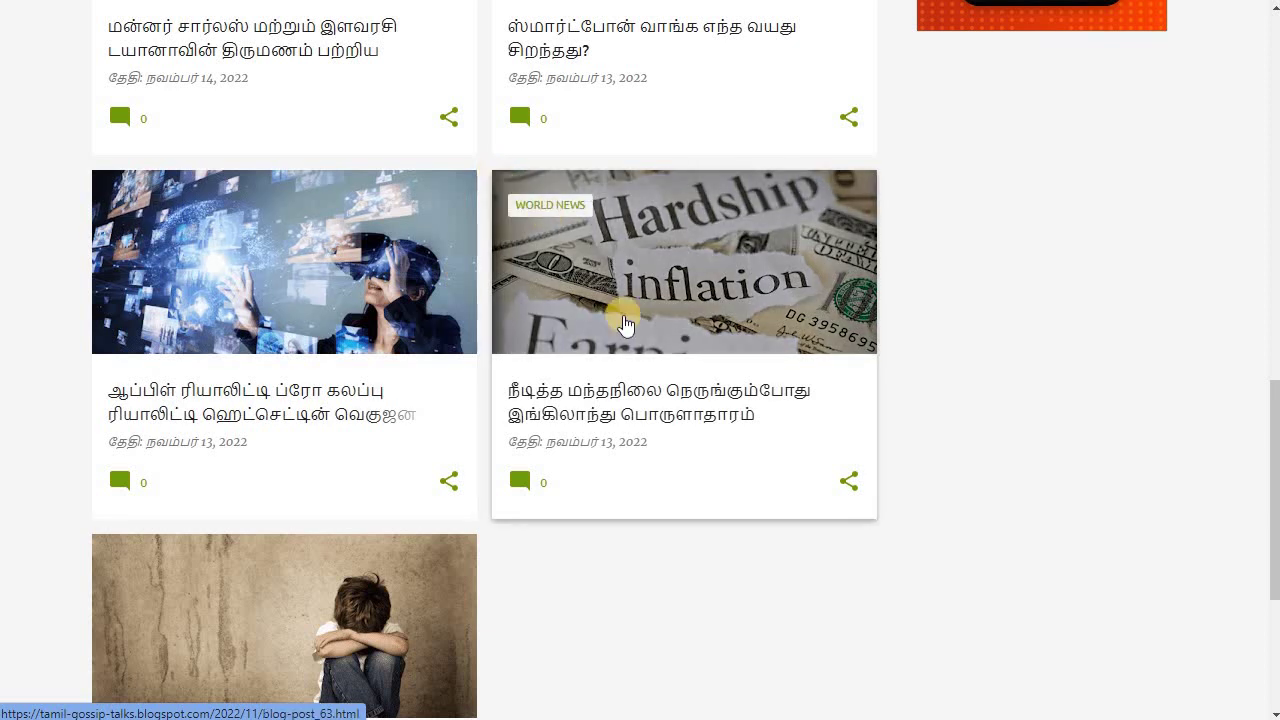
{"action": "scroll", "coordinate": [642, 431], "scroll_direction": "up", "scroll_amount": 7}
{"action": "scroll", "coordinate": [646, 437], "scroll_direction": "up", "scroll_amount": 1}
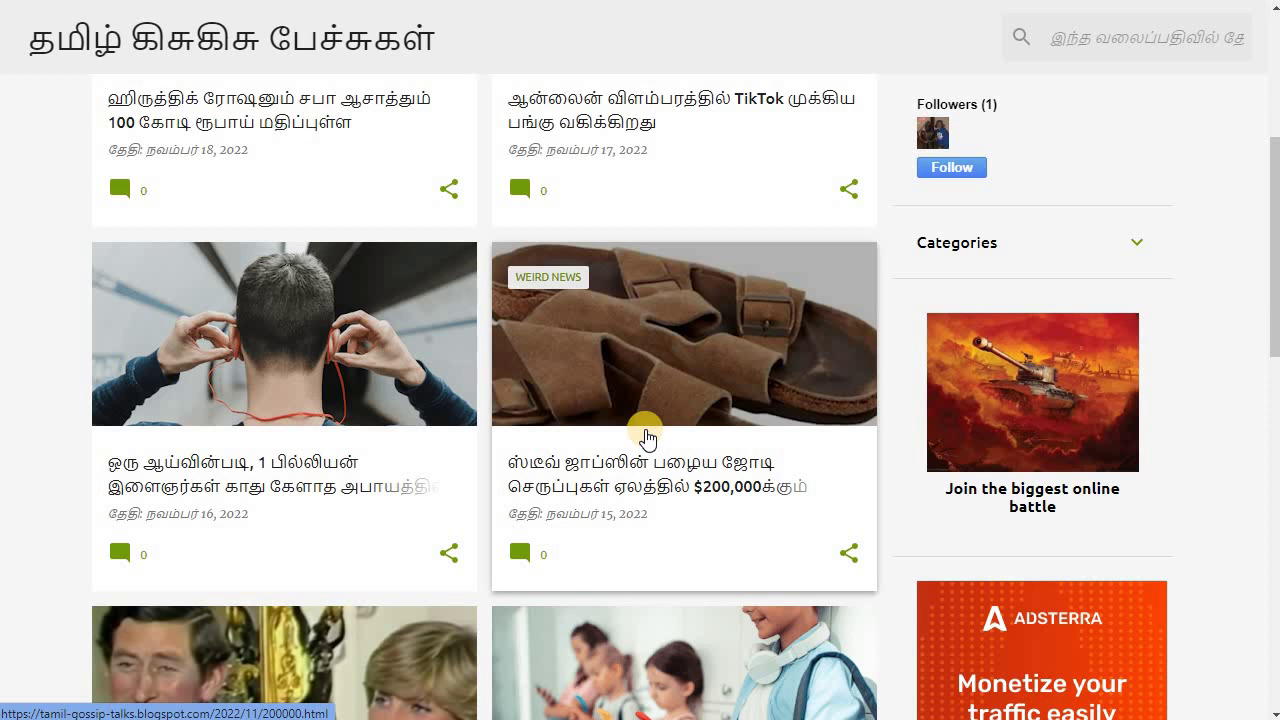
{"action": "scroll", "coordinate": [646, 437], "scroll_direction": "up", "scroll_amount": 4}
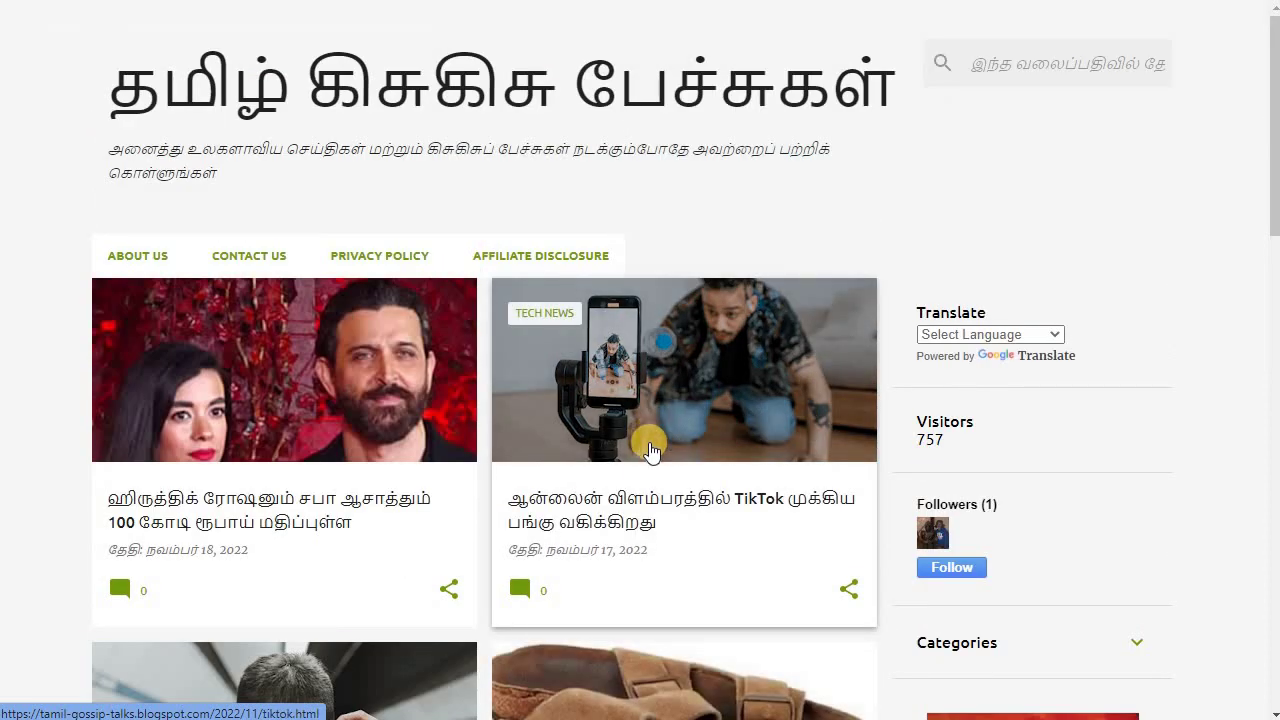
{"action": "scroll", "coordinate": [467, 380], "scroll_direction": "down", "scroll_amount": 3}
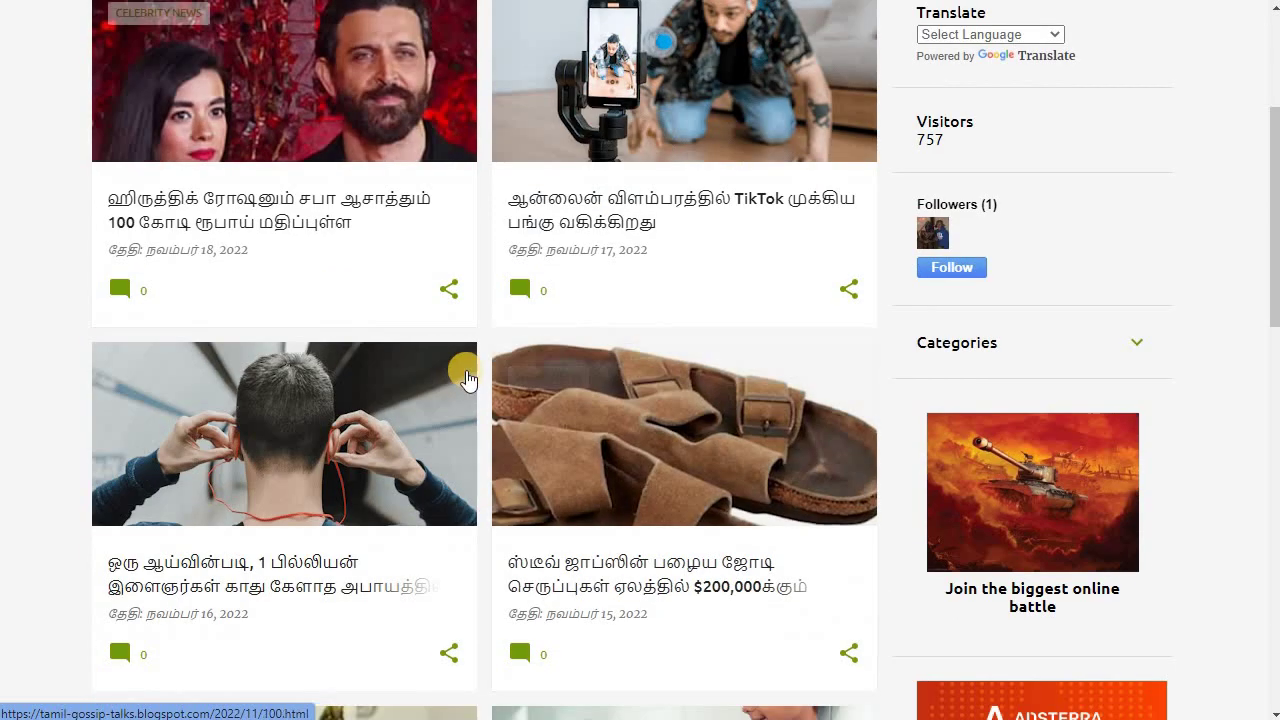
{"action": "scroll", "coordinate": [714, 449], "scroll_direction": "down", "scroll_amount": 2}
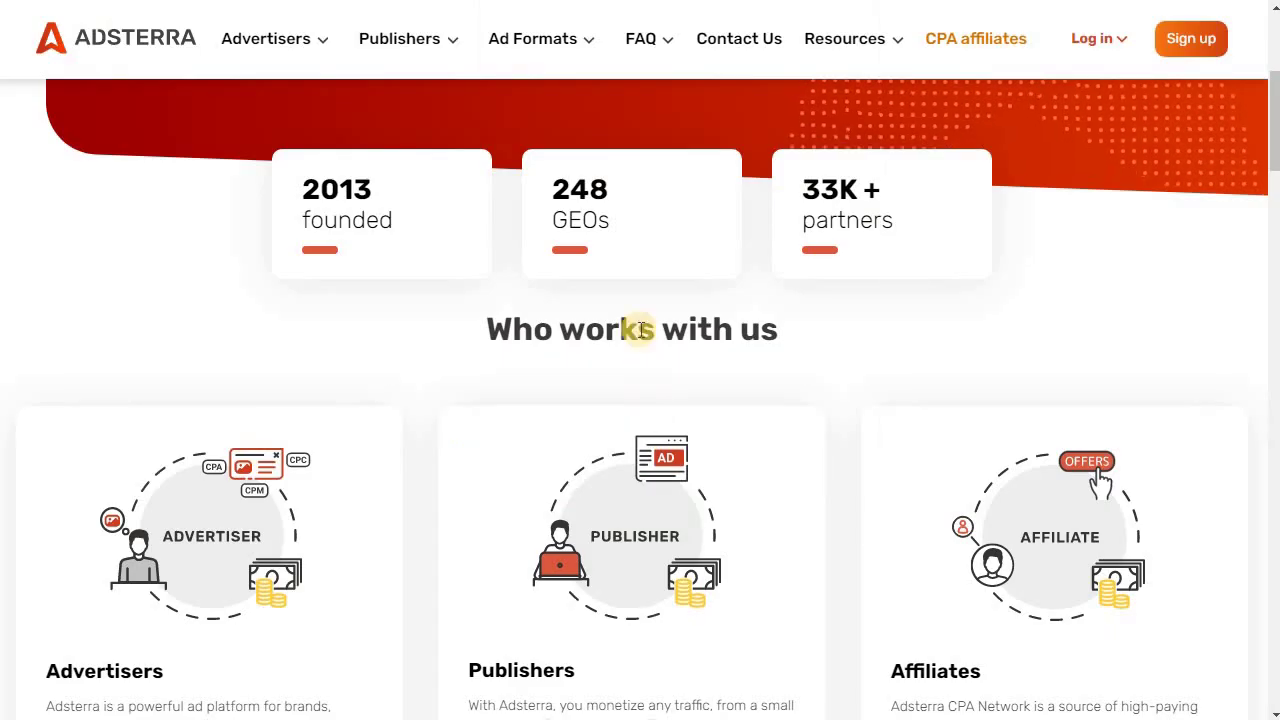
Step: Look through the Adsterra home page, covering who works with the network, its ad formats and its advantages
{"action": "scroll", "coordinate": [663, 357], "scroll_direction": "up", "scroll_amount": 4}
{"action": "scroll", "coordinate": [673, 368], "scroll_direction": "down", "scroll_amount": 8}
{"action": "scroll", "coordinate": [679, 358], "scroll_direction": "down", "scroll_amount": 6}
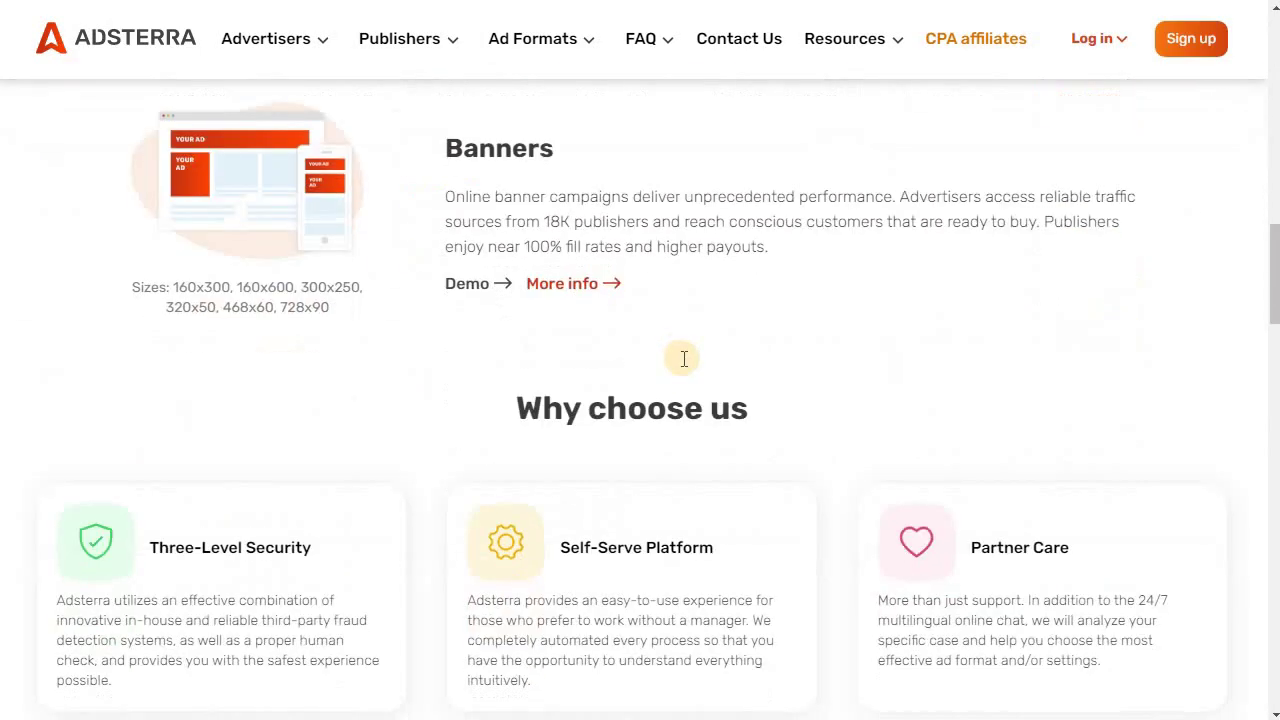
{"action": "scroll", "coordinate": [886, 371], "scroll_direction": "up", "scroll_amount": 3}
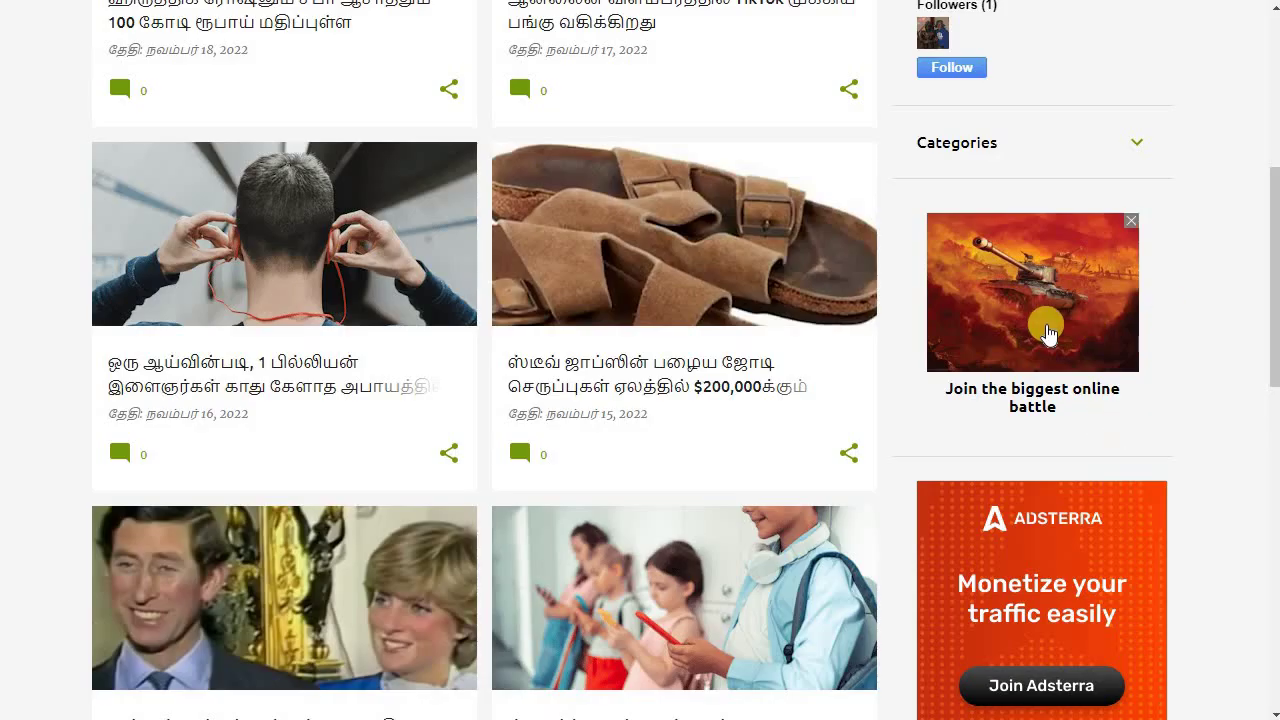
Step: Open the "Join the biggest online battle" sidebar ad from the Tamil gossip blog, then return to the blog and look over its posts
{"action": "left_click", "coordinate": [1046, 326]}
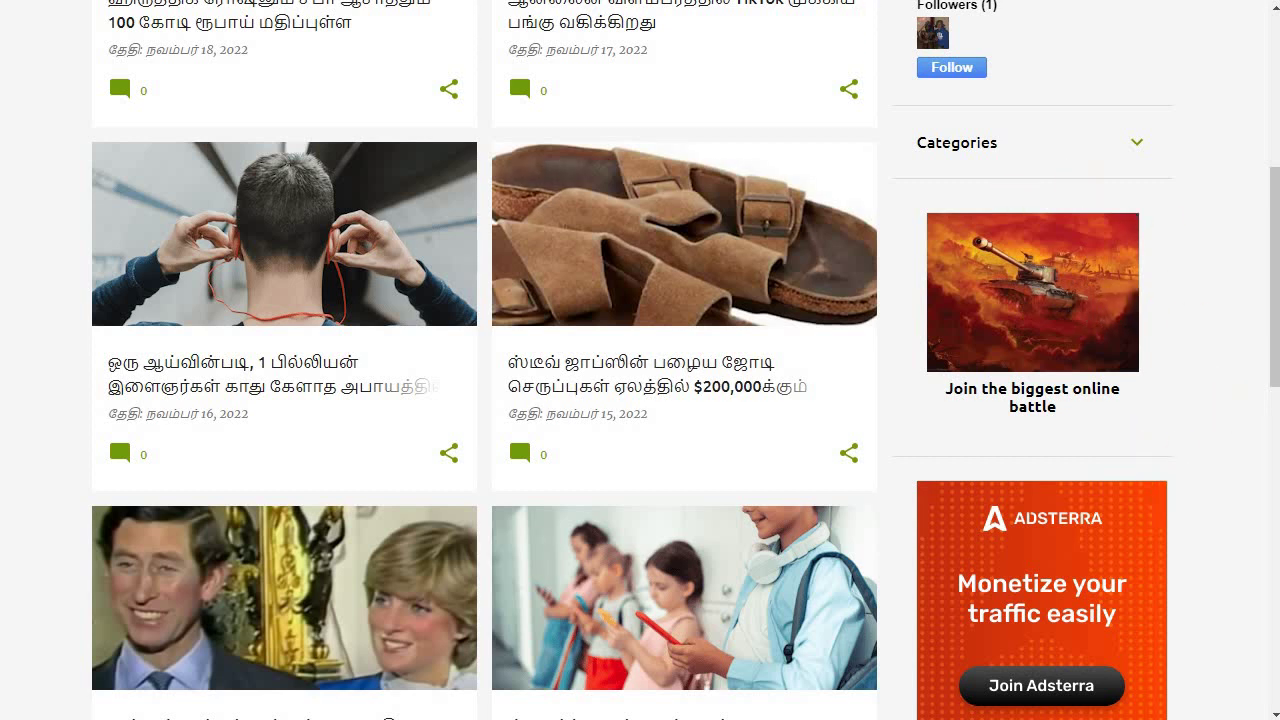
{"action": "left_click", "coordinate": [728, 390]}
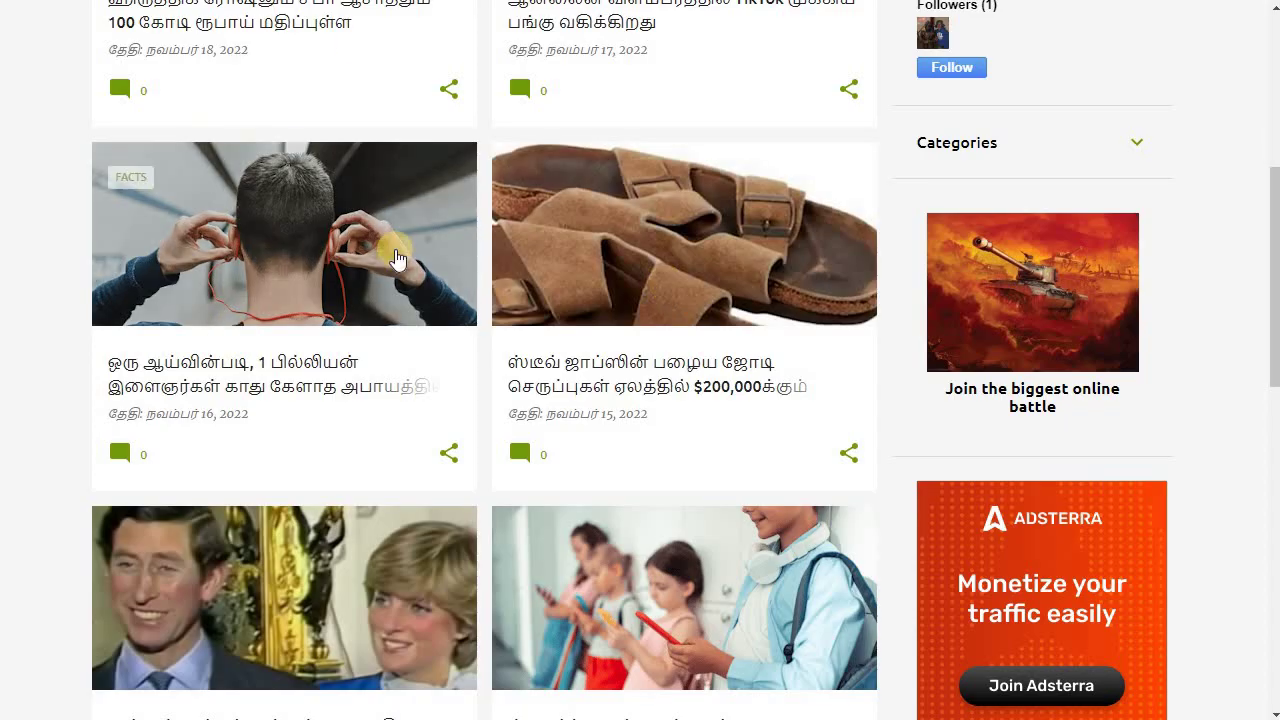
{"action": "scroll", "coordinate": [586, 406], "scroll_direction": "up", "scroll_amount": 4}
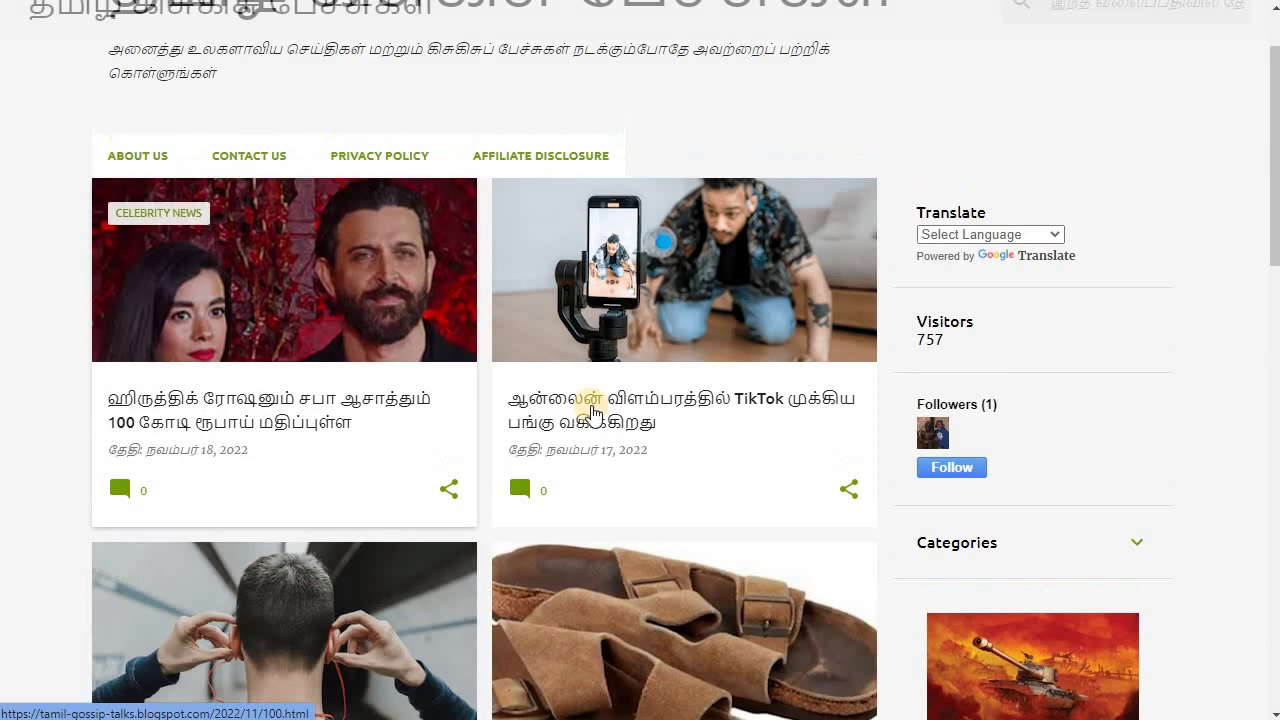
{"action": "scroll", "coordinate": [563, 532], "scroll_direction": "down", "scroll_amount": 2}
{"action": "scroll", "coordinate": [563, 532], "scroll_direction": "down", "scroll_amount": 2}
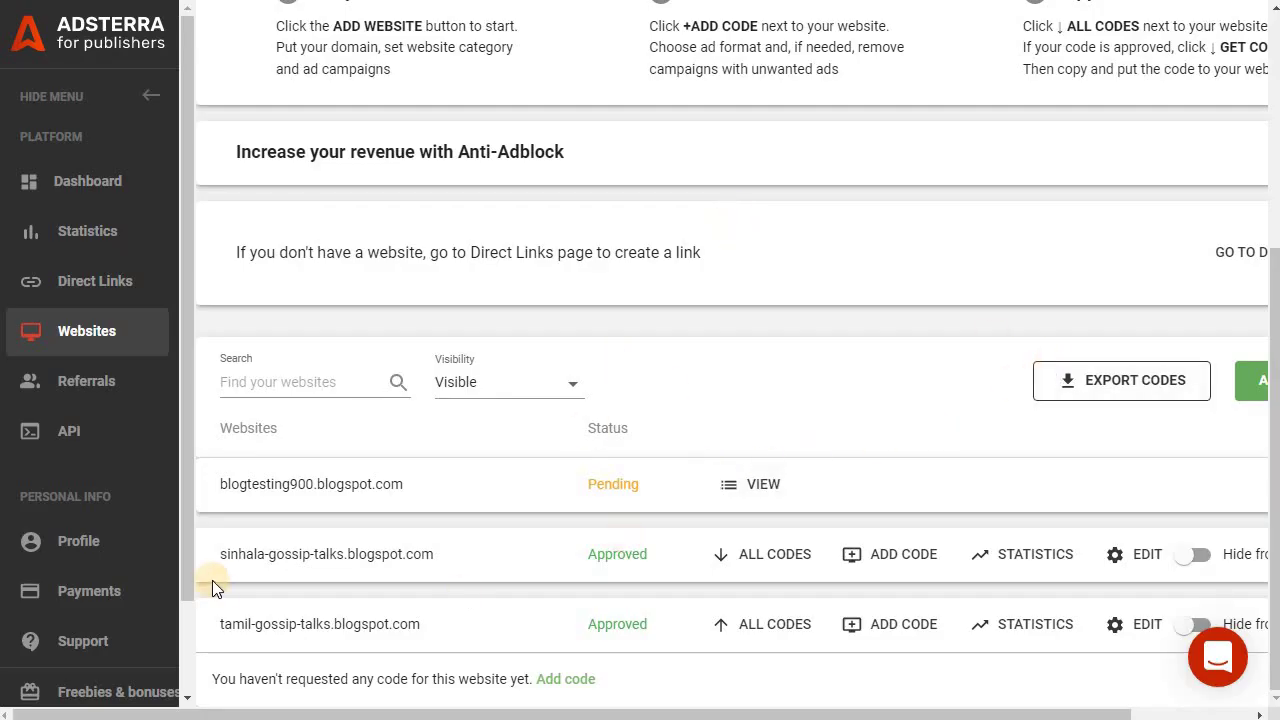
Step: Show all ad codes for tamil-gossip-talks.blogspot.com in Adsterra's websites list and review its ad units
{"action": "left_click_drag", "start_coordinate": [229, 630], "coordinate": [331, 624]}
{"action": "scroll", "coordinate": [444, 628], "scroll_direction": "up", "scroll_amount": 1}
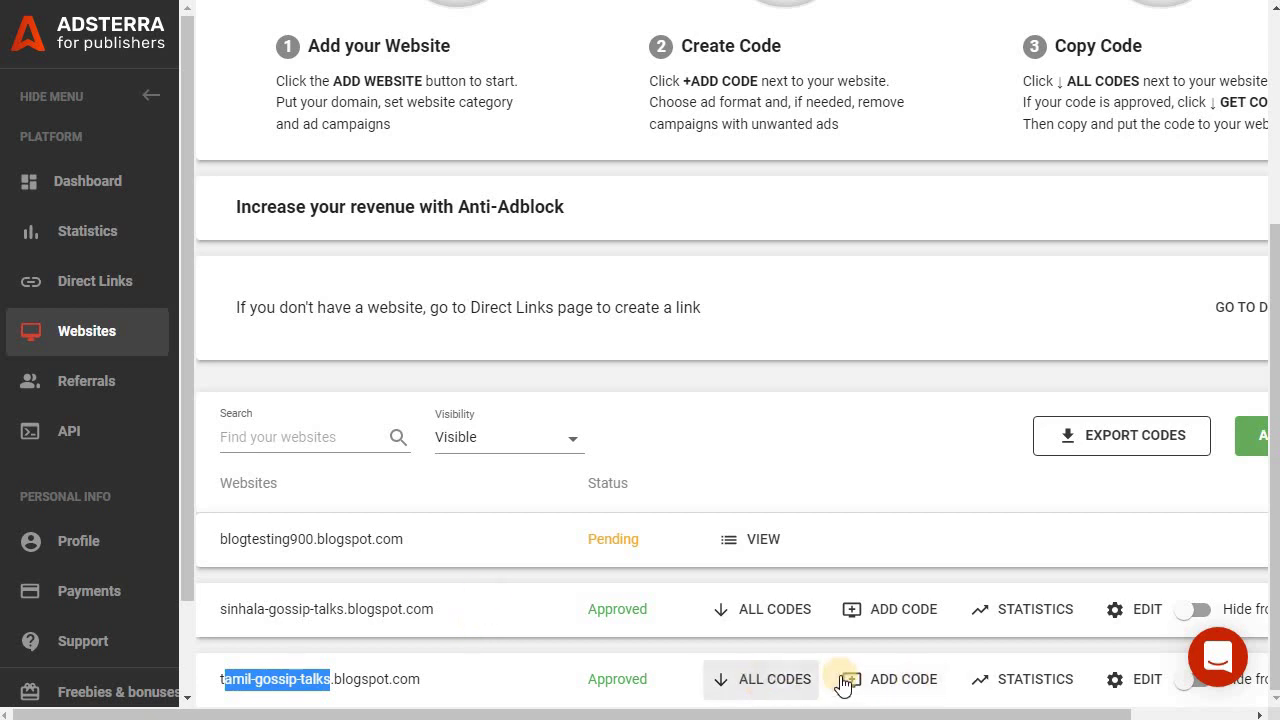
{"action": "left_click", "coordinate": [784, 680]}
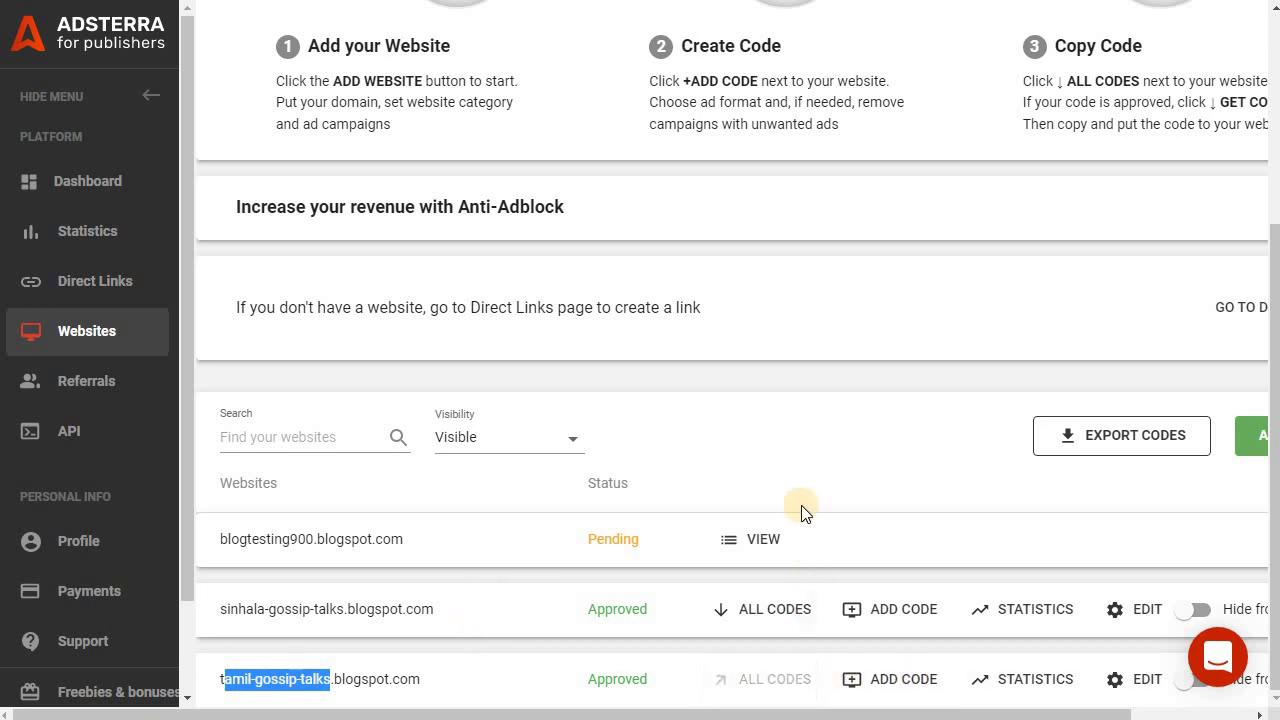
{"action": "scroll", "coordinate": [808, 586], "scroll_direction": "down", "scroll_amount": 3}
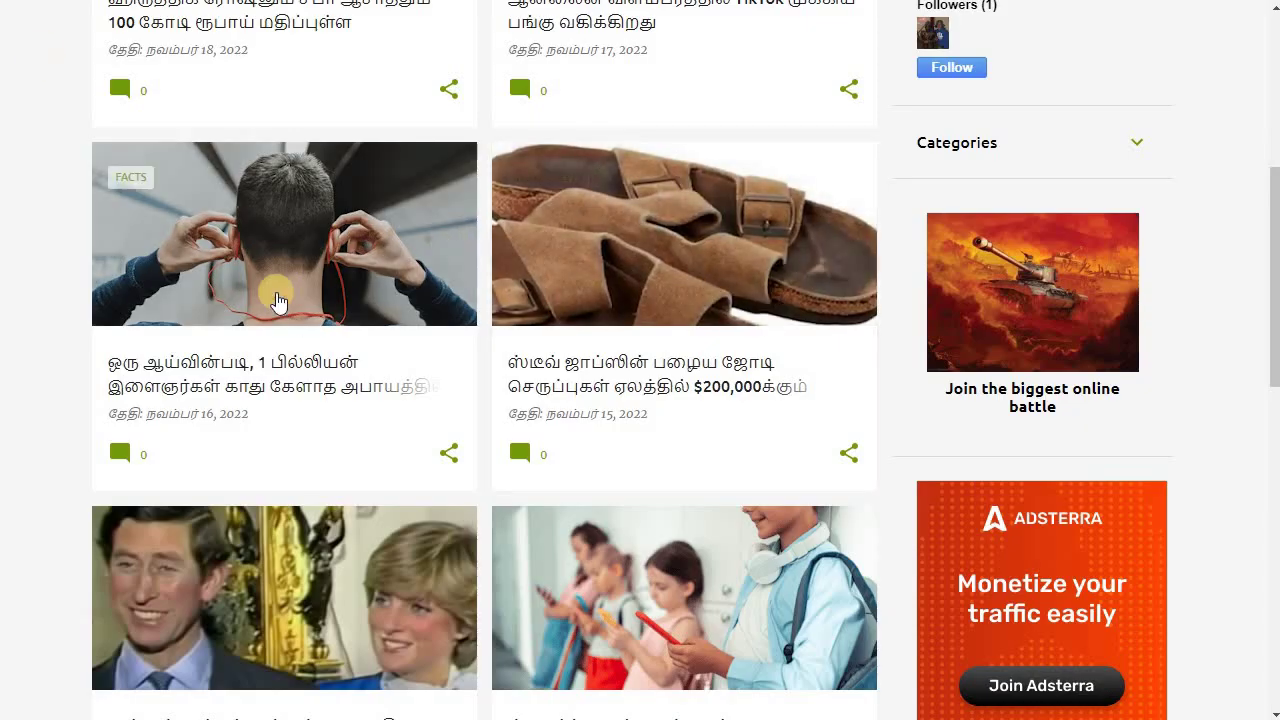
Step: Open the blog's celebrity news post dated November 18, 2022 and inspect the whole page for ad placements, down to the footer
{"action": "scroll", "coordinate": [240, 357], "scroll_direction": "up", "scroll_amount": 3}
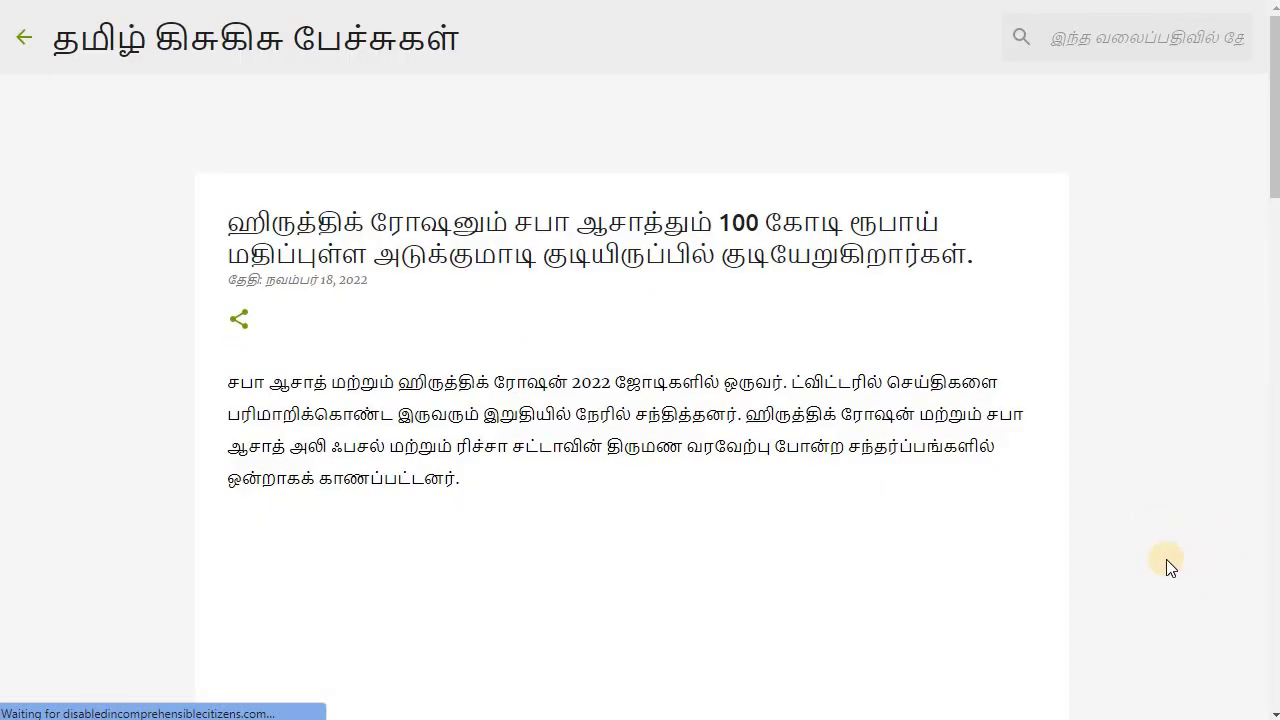
{"action": "scroll", "coordinate": [1161, 553], "scroll_direction": "down", "scroll_amount": 8}
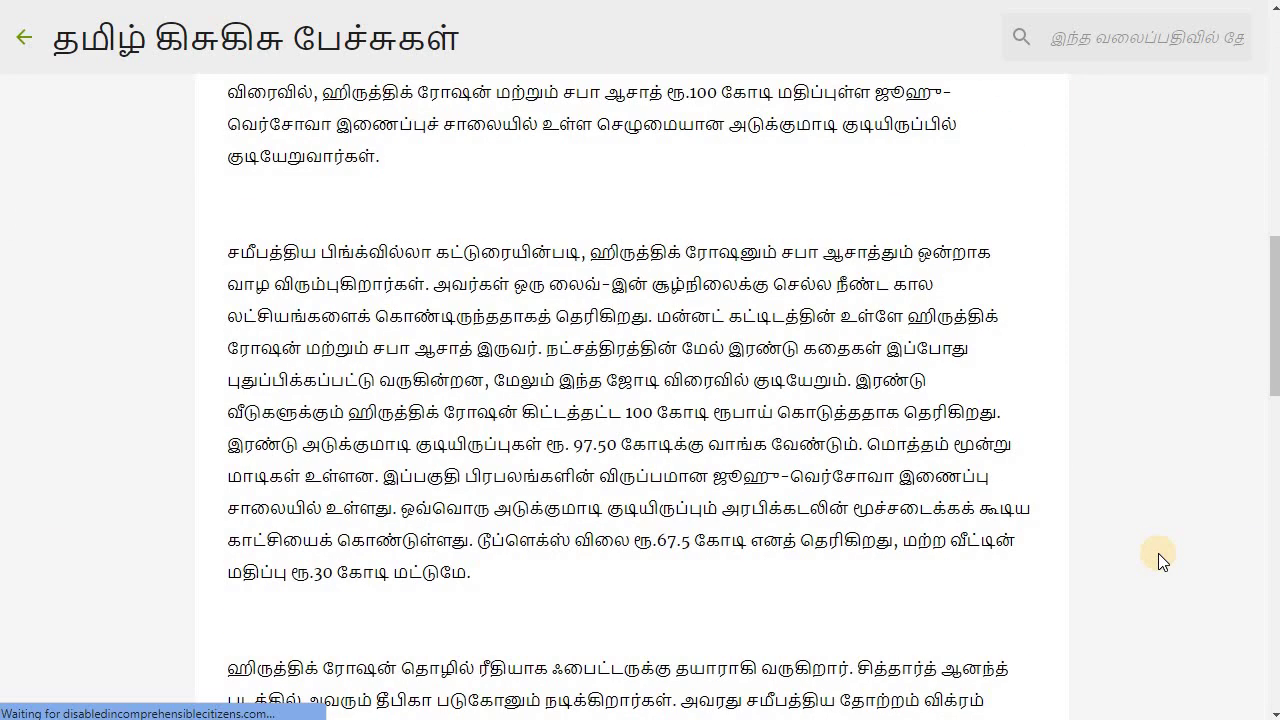
{"action": "scroll", "coordinate": [1150, 550], "scroll_direction": "down", "scroll_amount": 4}
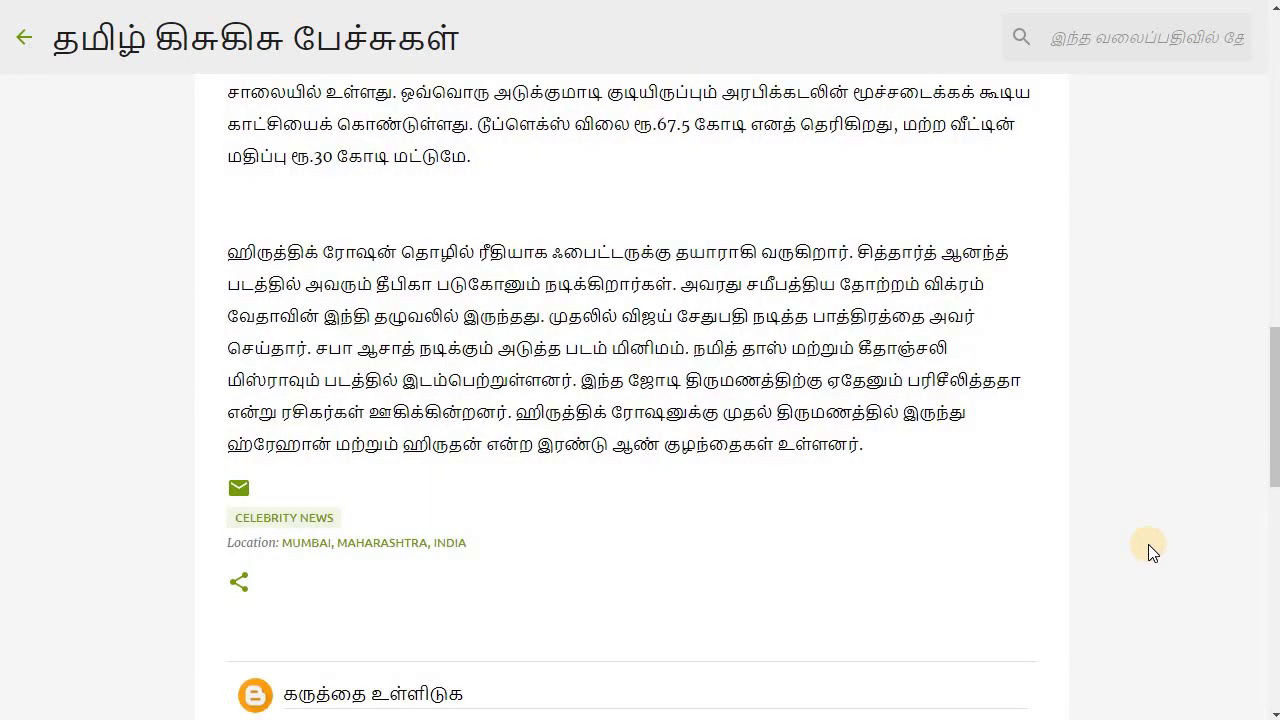
{"action": "scroll", "coordinate": [1148, 550], "scroll_direction": "down", "scroll_amount": 2}
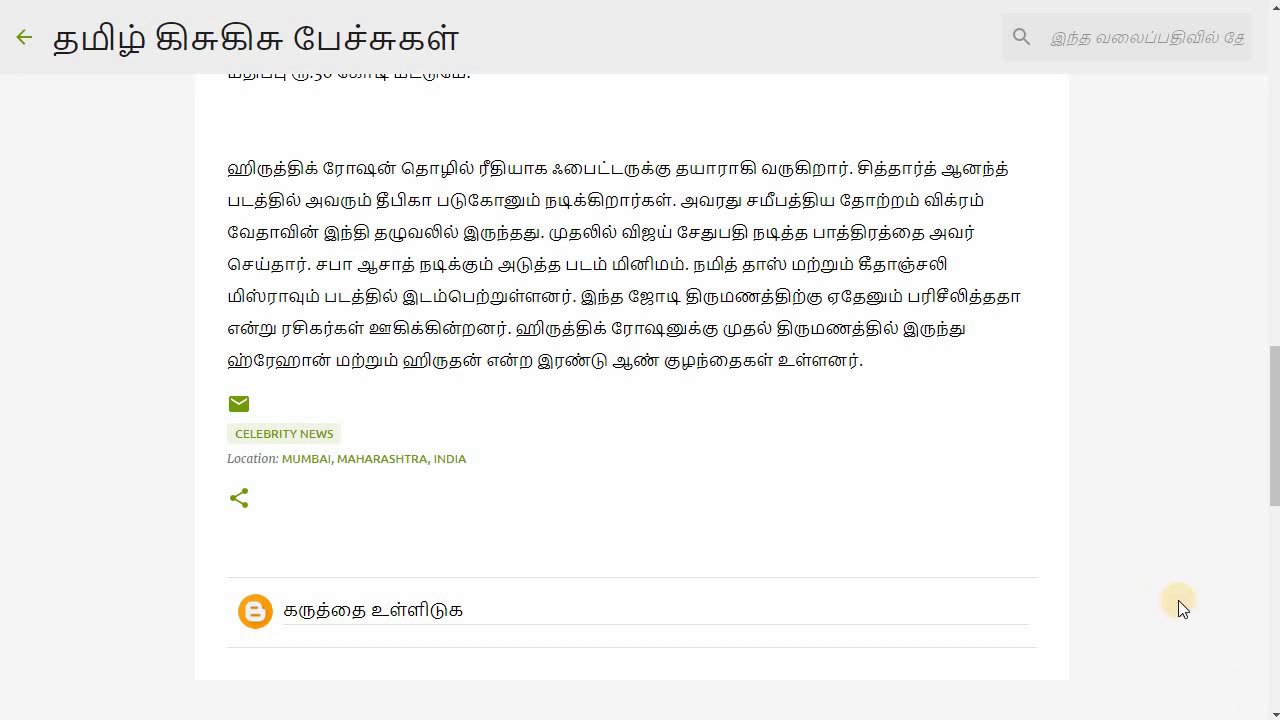
{"action": "scroll", "coordinate": [1182, 608], "scroll_direction": "down", "scroll_amount": 9}
{"action": "scroll", "coordinate": [1197, 598], "scroll_direction": "up", "scroll_amount": 3}
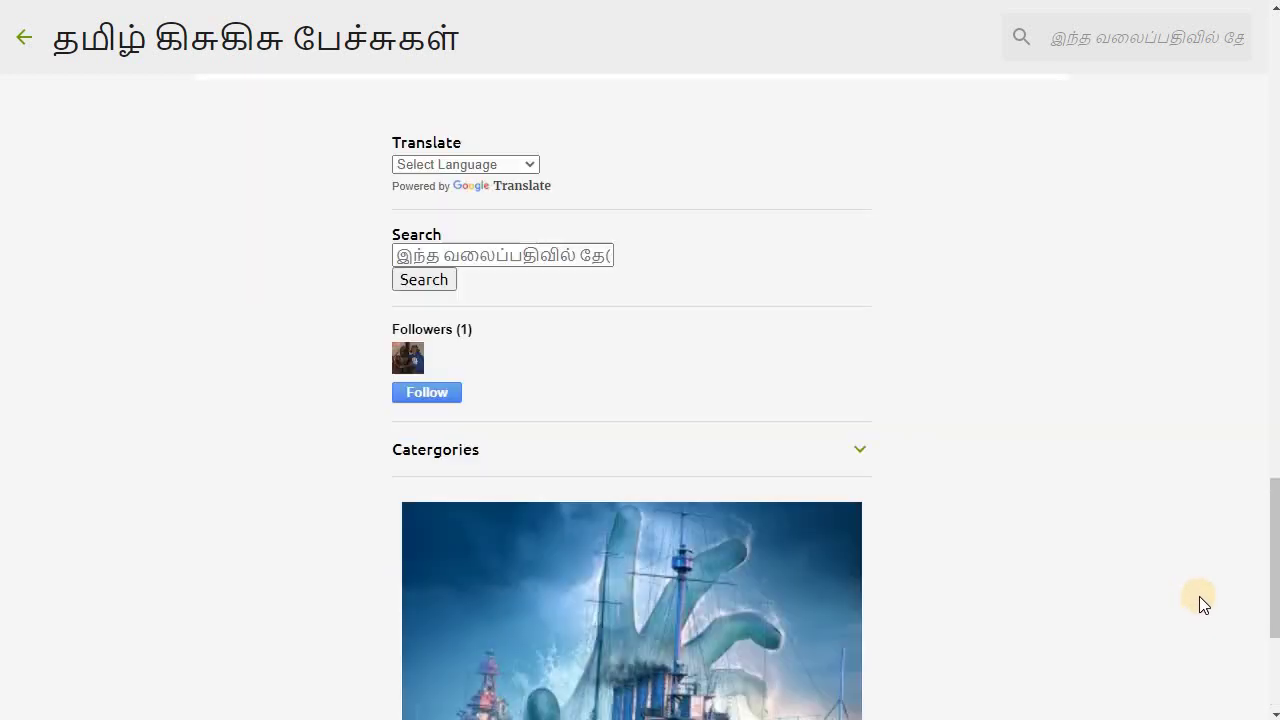
{"action": "scroll", "coordinate": [1203, 603], "scroll_direction": "down", "scroll_amount": 2}
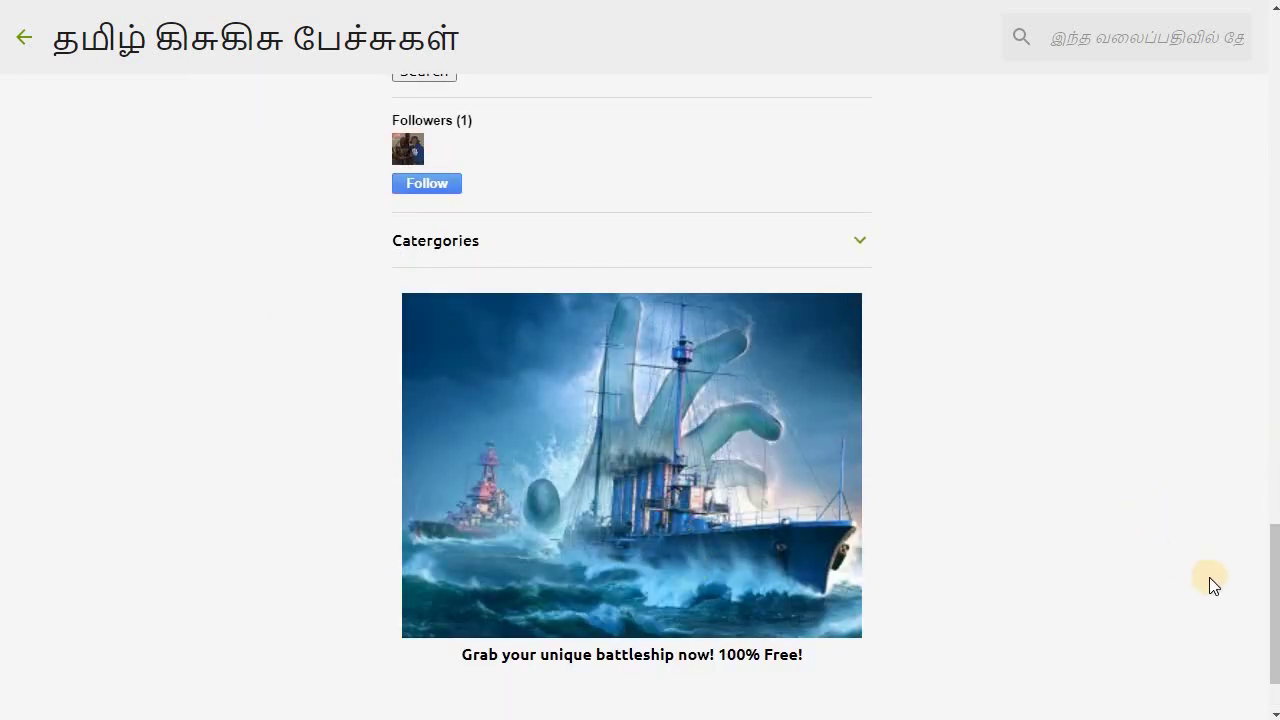
{"action": "scroll", "coordinate": [1209, 582], "scroll_direction": "down", "scroll_amount": 1}
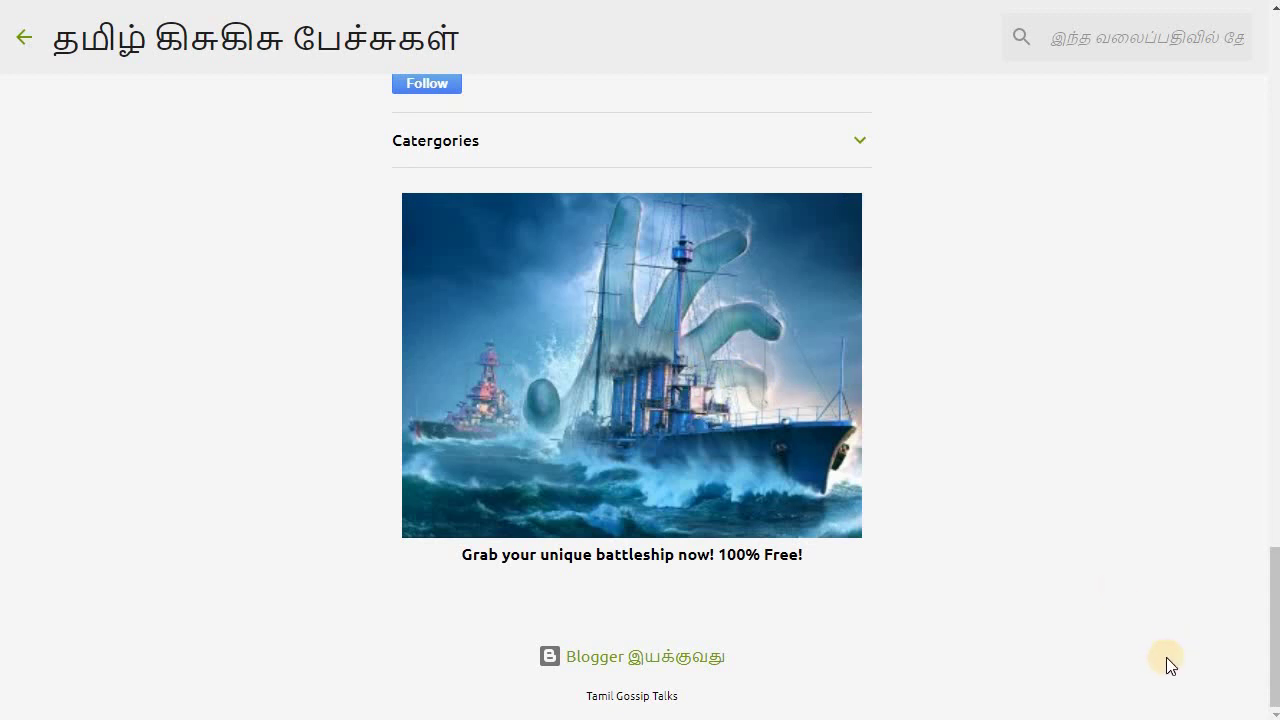
{"action": "scroll", "coordinate": [1213, 647], "scroll_direction": "up", "scroll_amount": 20}
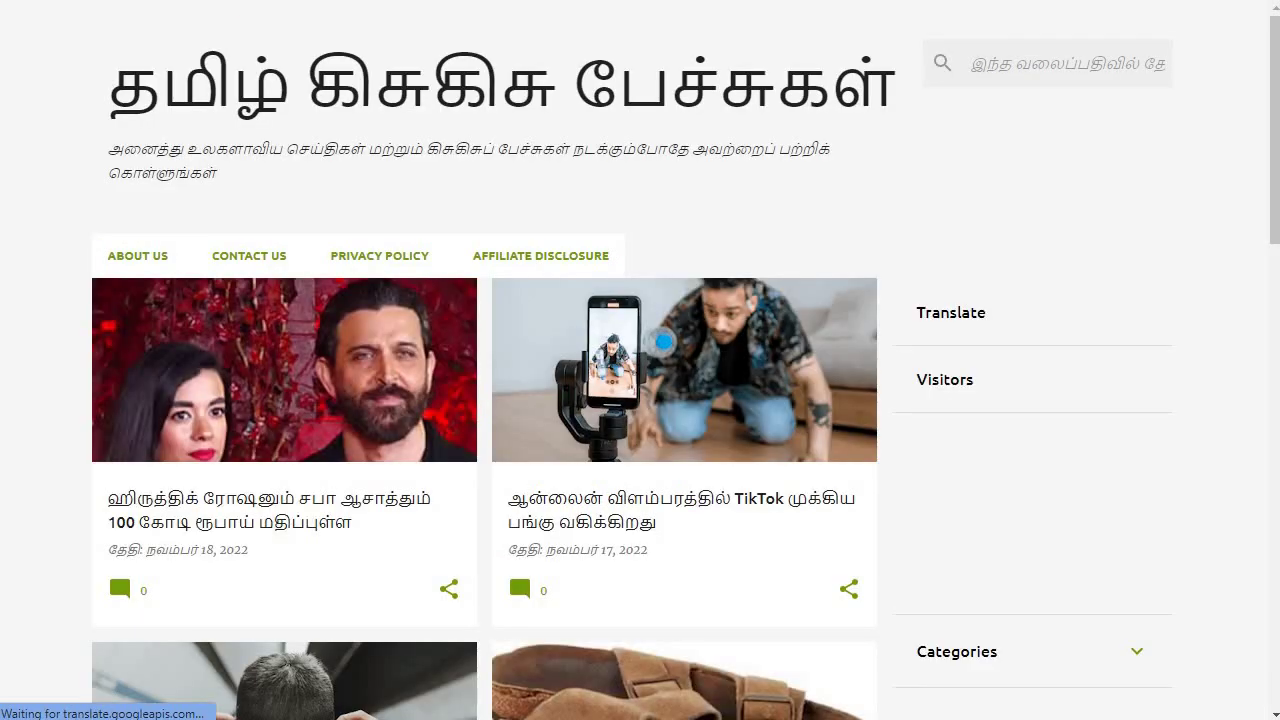
{"action": "right_click", "coordinate": [210, 0]}
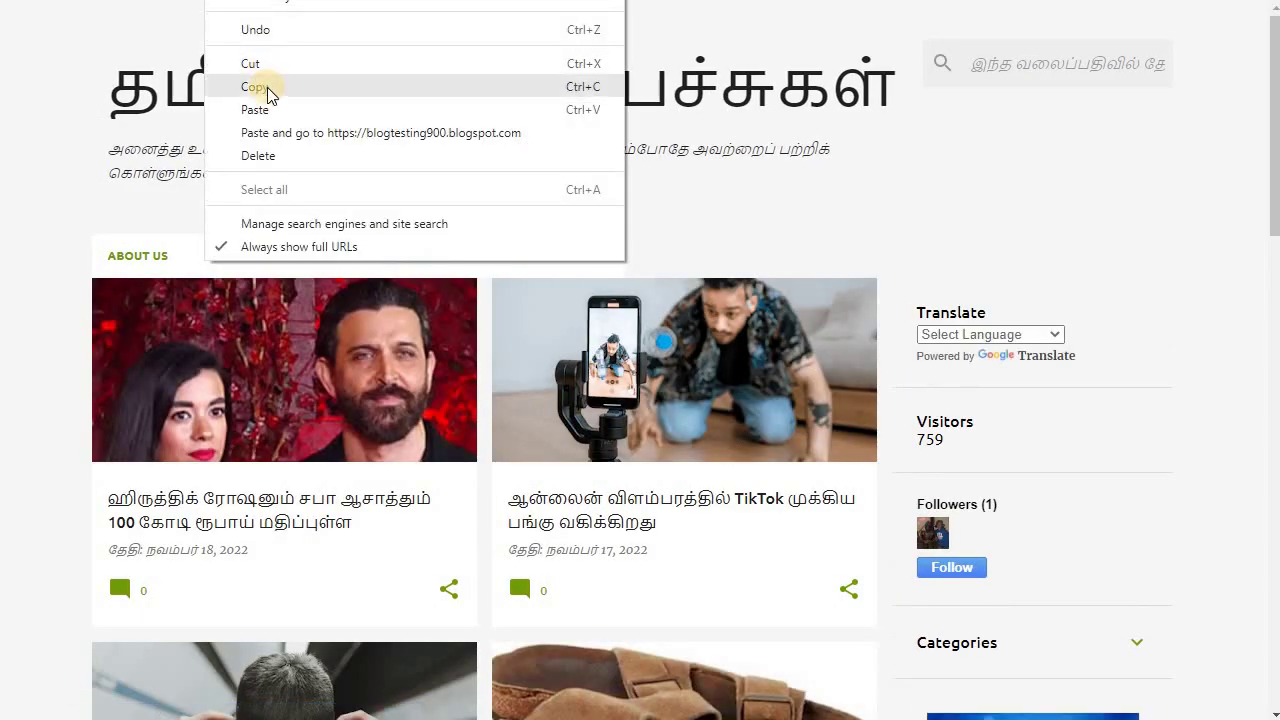
{"action": "left_click", "coordinate": [266, 88]}
{"action": "left_click", "coordinate": [1256, 0]}
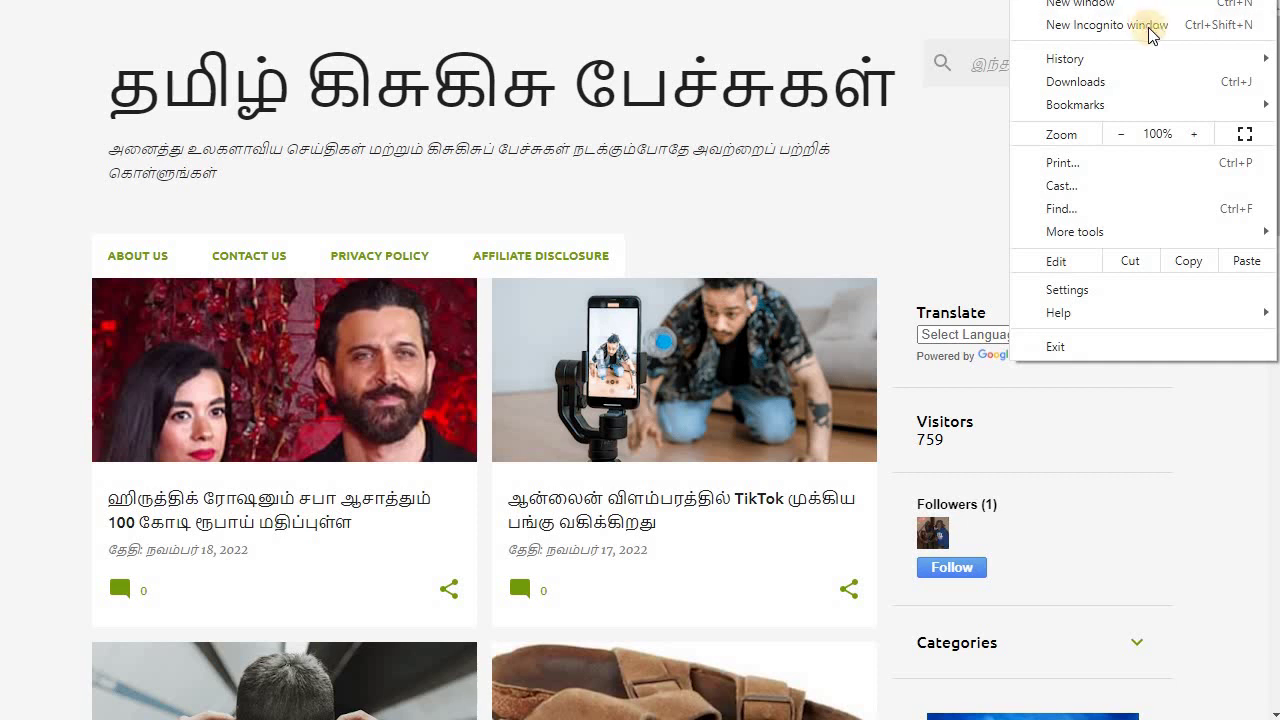
{"action": "left_click", "coordinate": [1271, 27]}
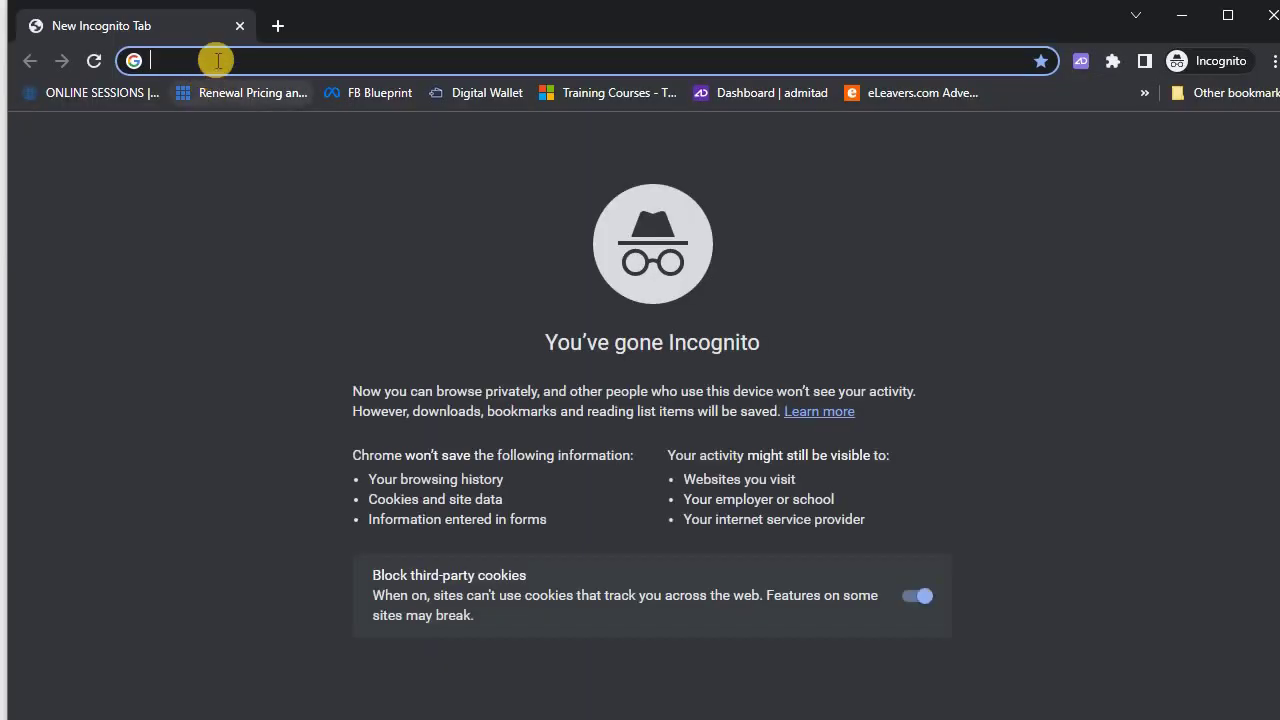
{"action": "key", "text": "ctrl+v"}
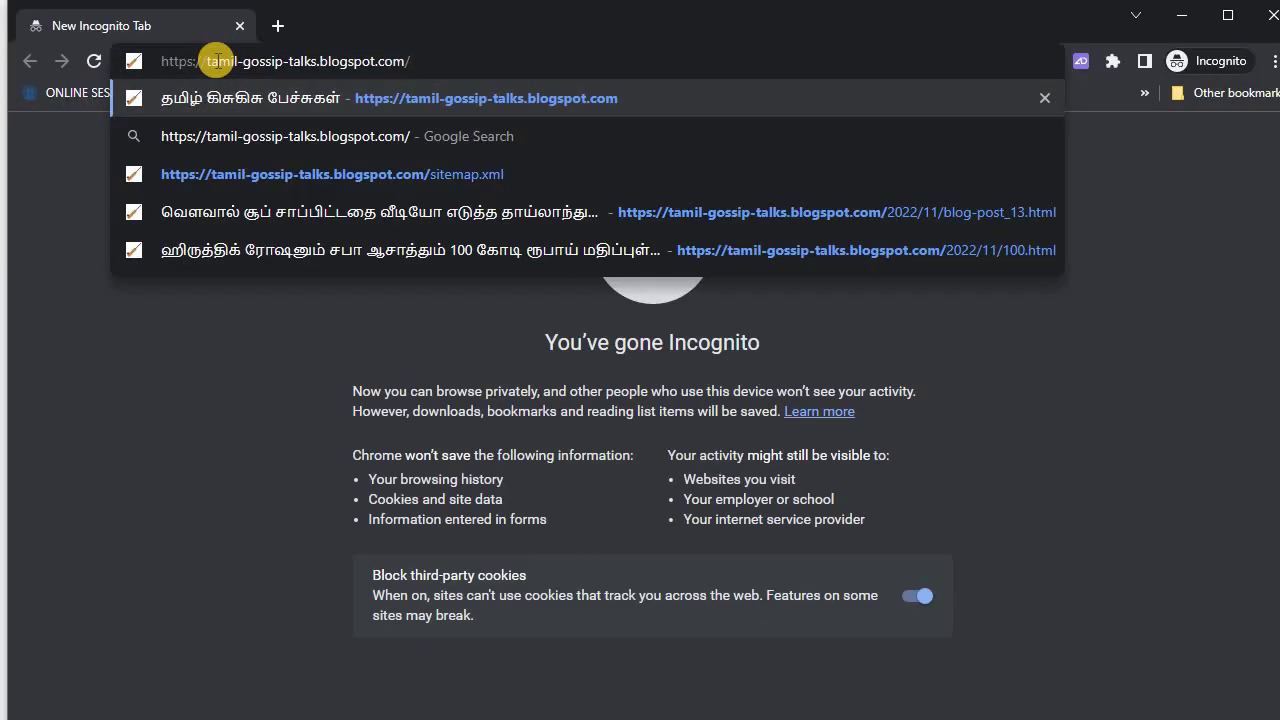
{"action": "key", "text": "Escape"}
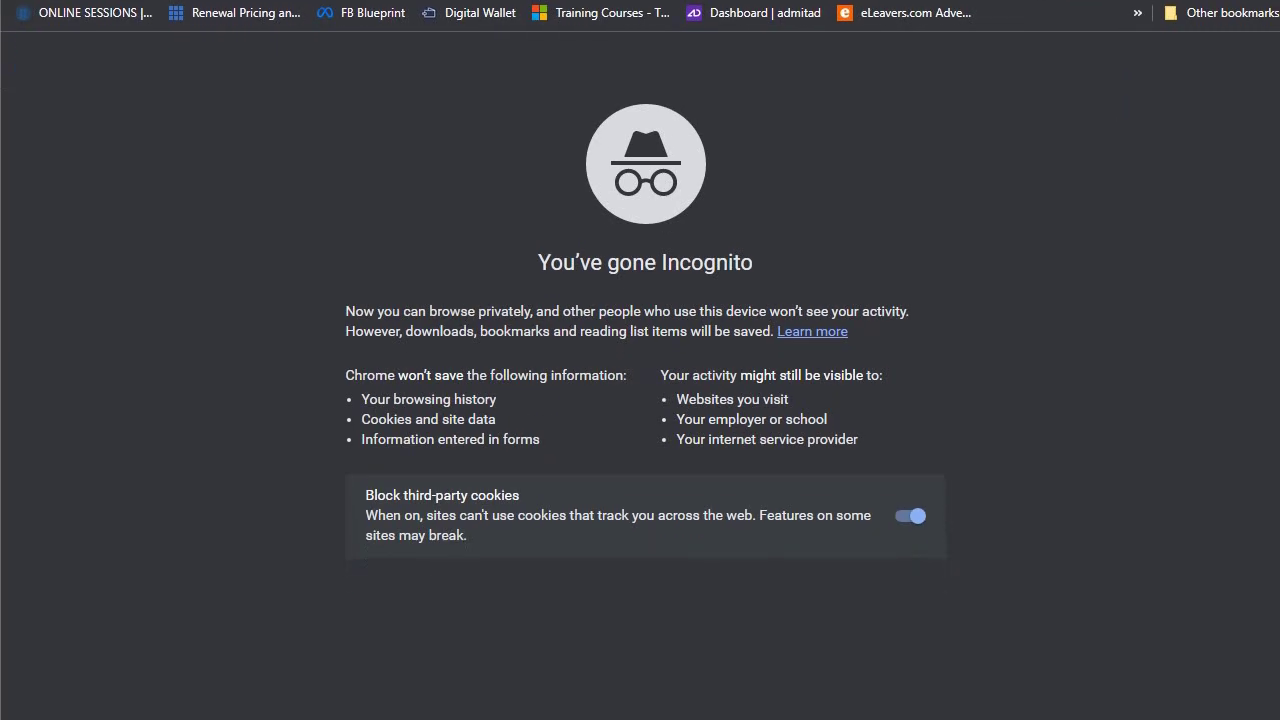
{"action": "key", "text": "Return"}
{"action": "left_click", "coordinate": [1216, 266]}
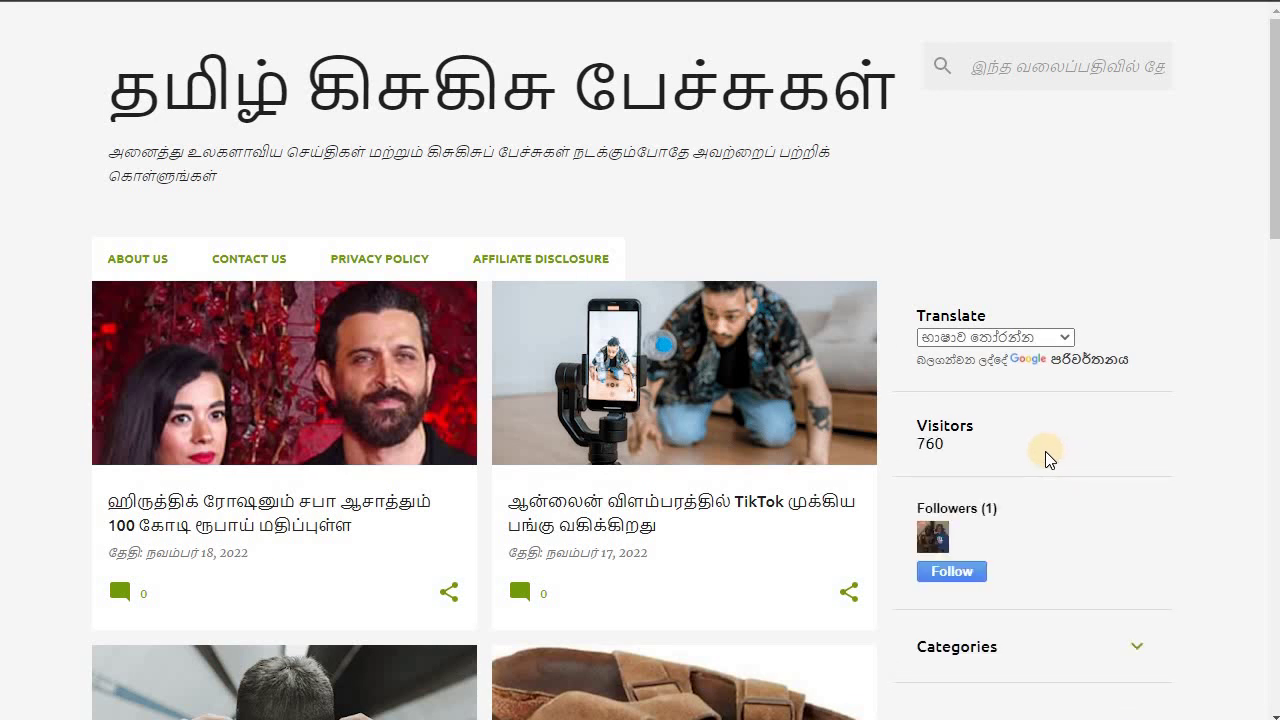
Step: Examine the Social Bar message ad on the blog, open its landing page and start the Olymp Trade introduction
{"action": "scroll", "coordinate": [1046, 458], "scroll_direction": "down", "scroll_amount": 3}
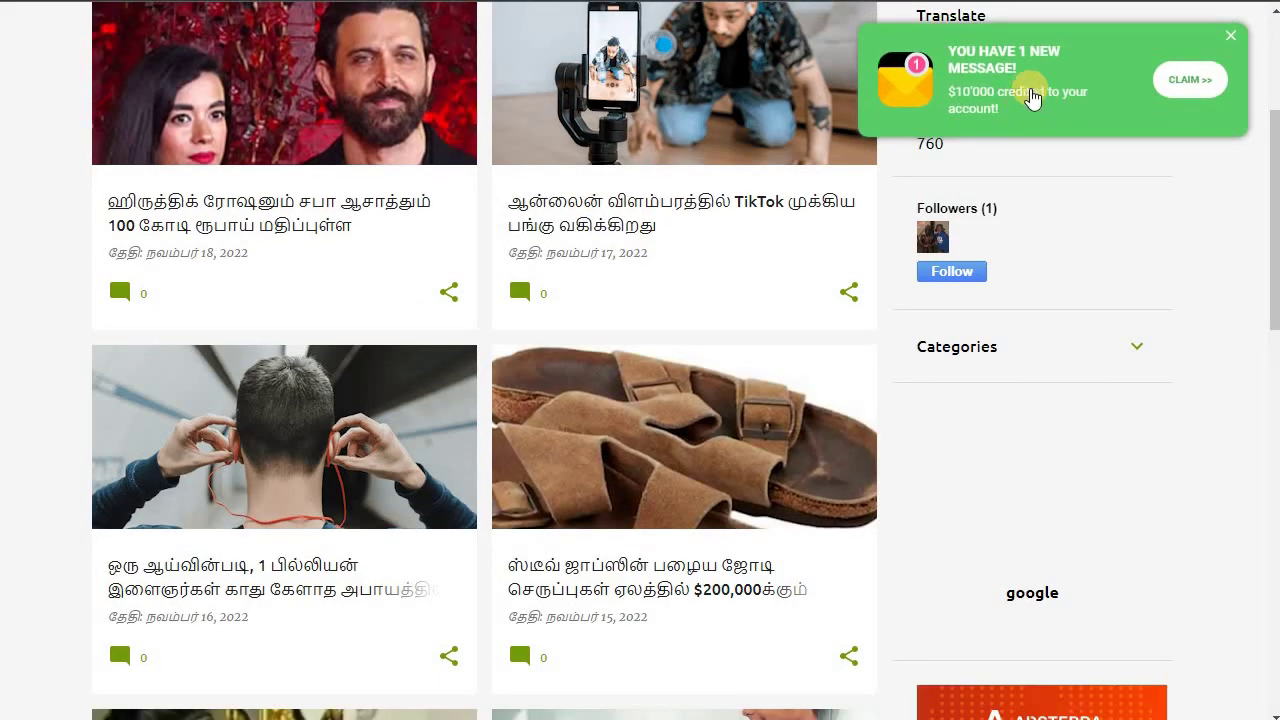
{"action": "scroll", "coordinate": [1040, 100], "scroll_direction": "up", "scroll_amount": 3}
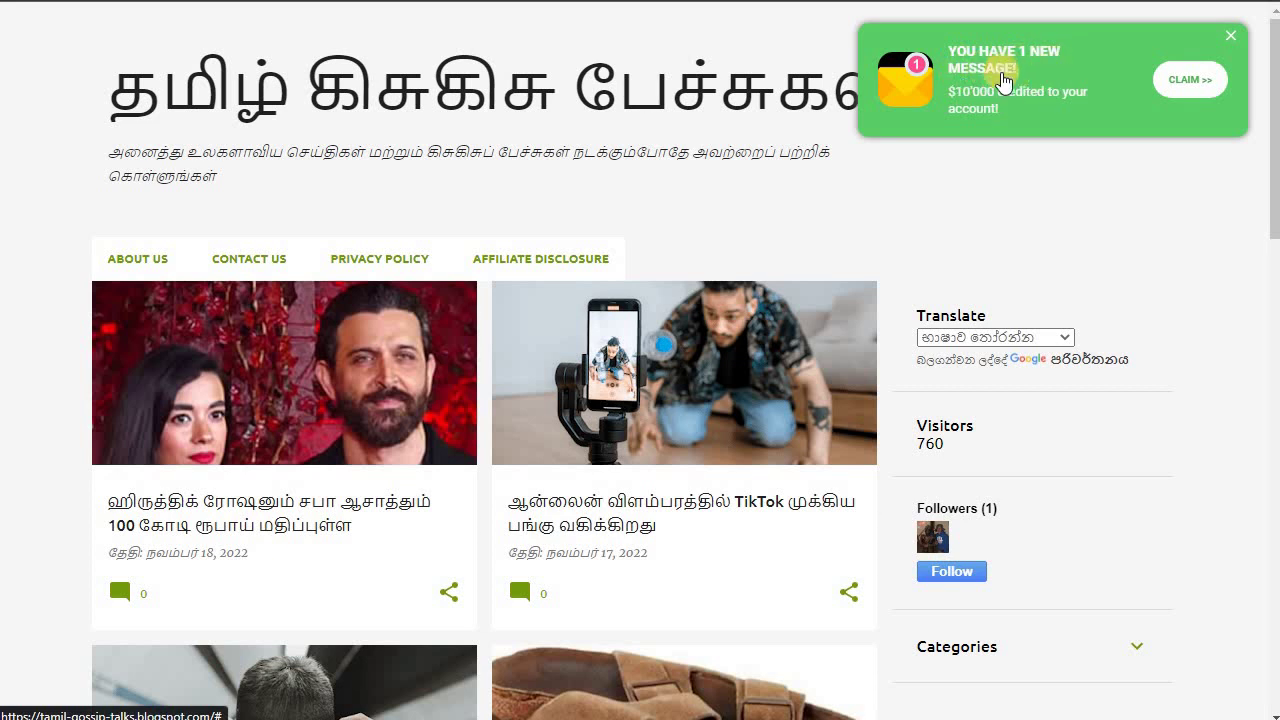
{"action": "left_click", "coordinate": [1040, 65]}
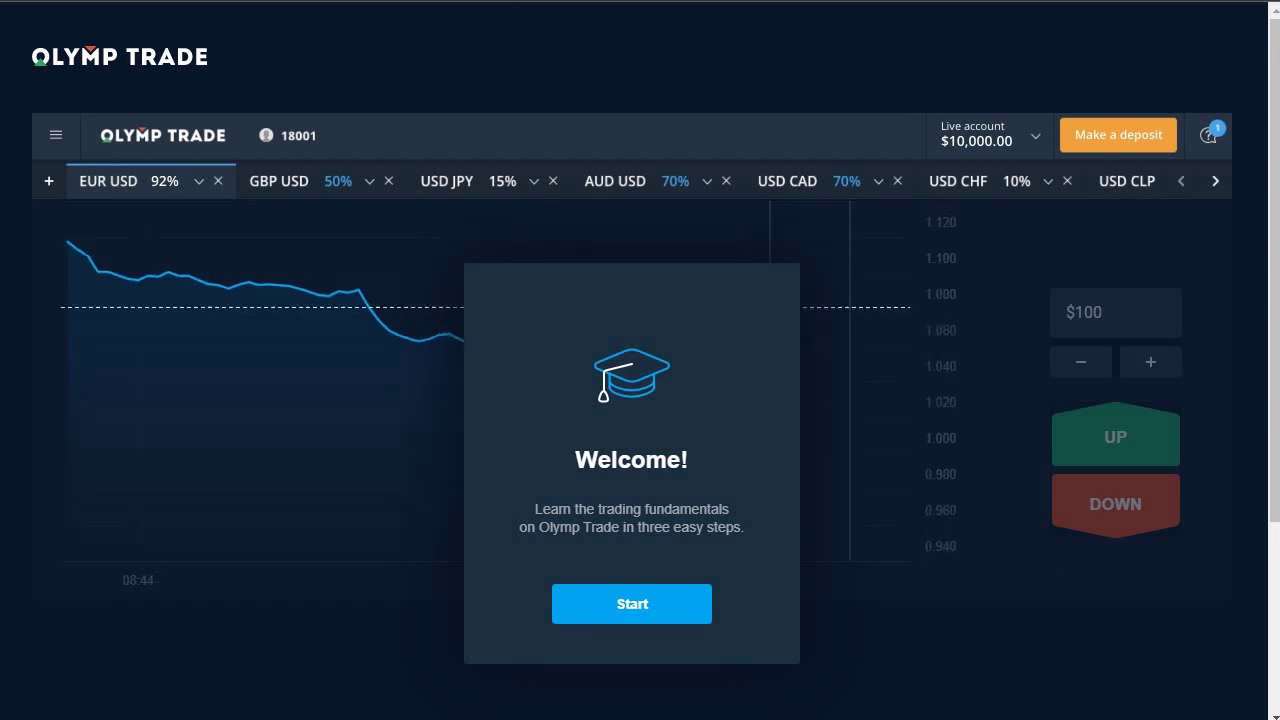
{"action": "left_click", "coordinate": [636, 606]}
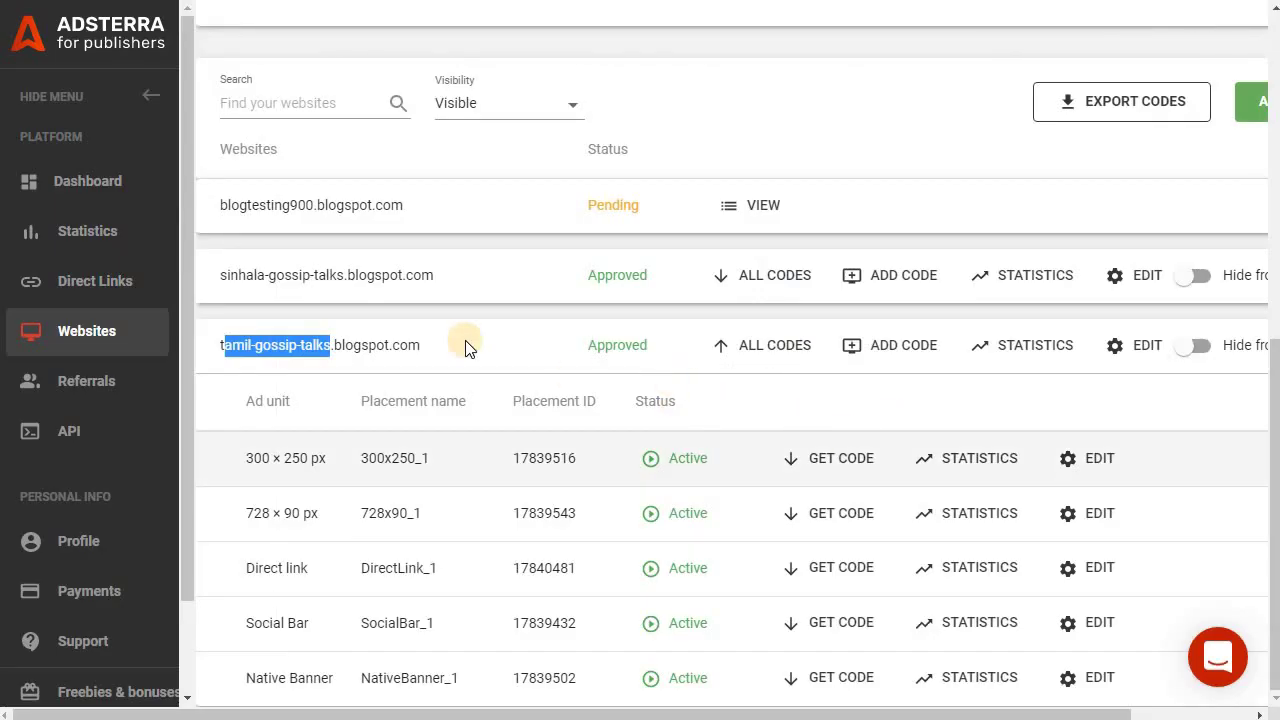
Step: Expand the list of ad codes under tamil-gossip-talks.blogspot.com to view its ad units
{"action": "left_click", "coordinate": [496, 354]}
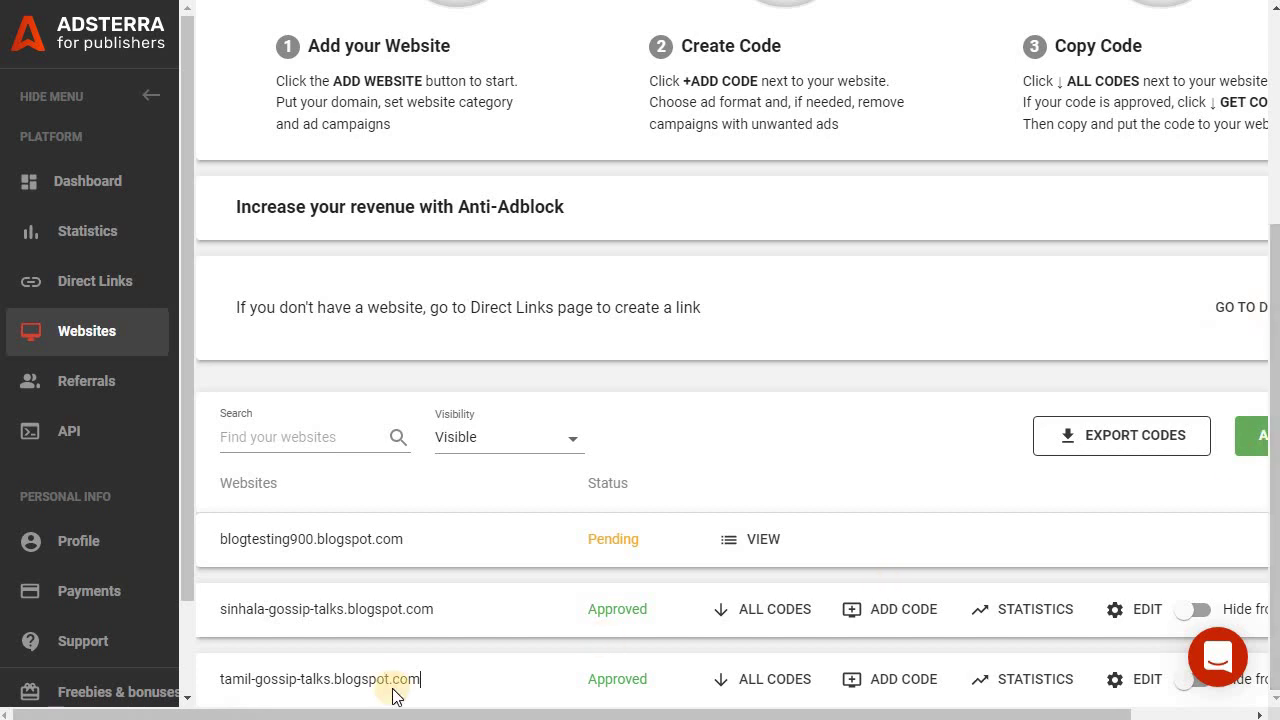
{"action": "left_click", "coordinate": [755, 692]}
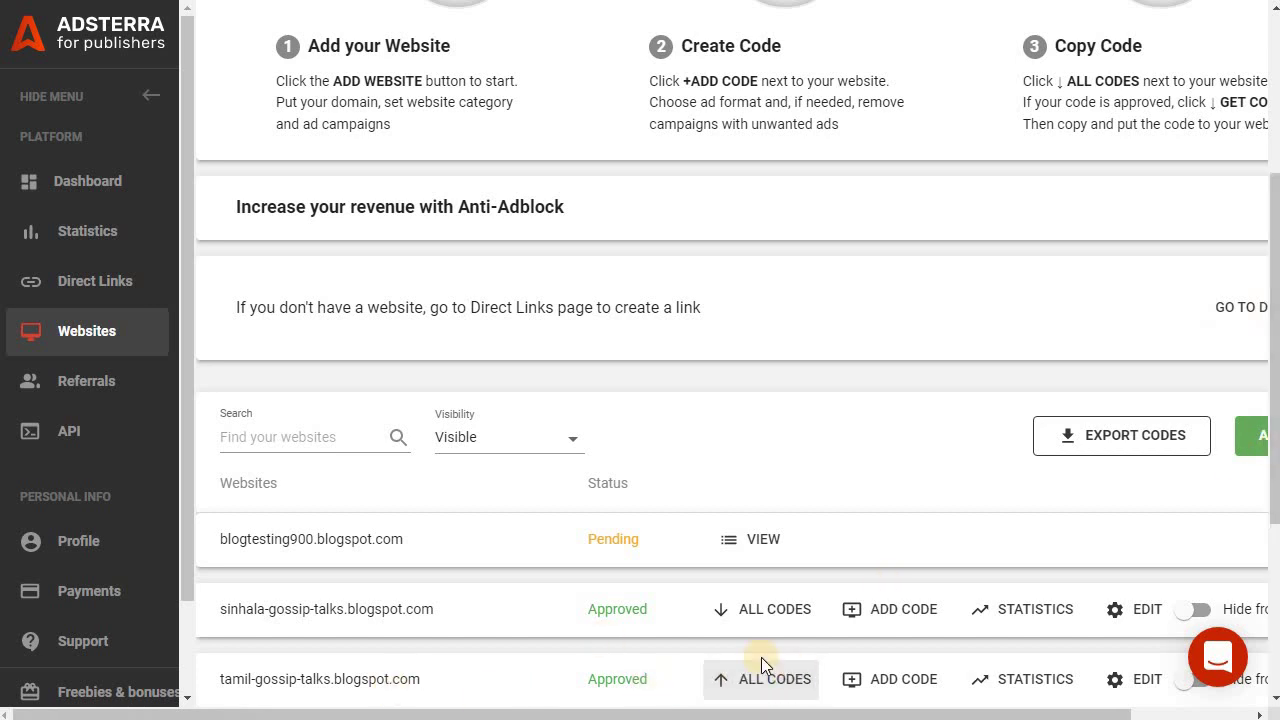
{"action": "scroll", "coordinate": [791, 620], "scroll_direction": "down", "scroll_amount": 3}
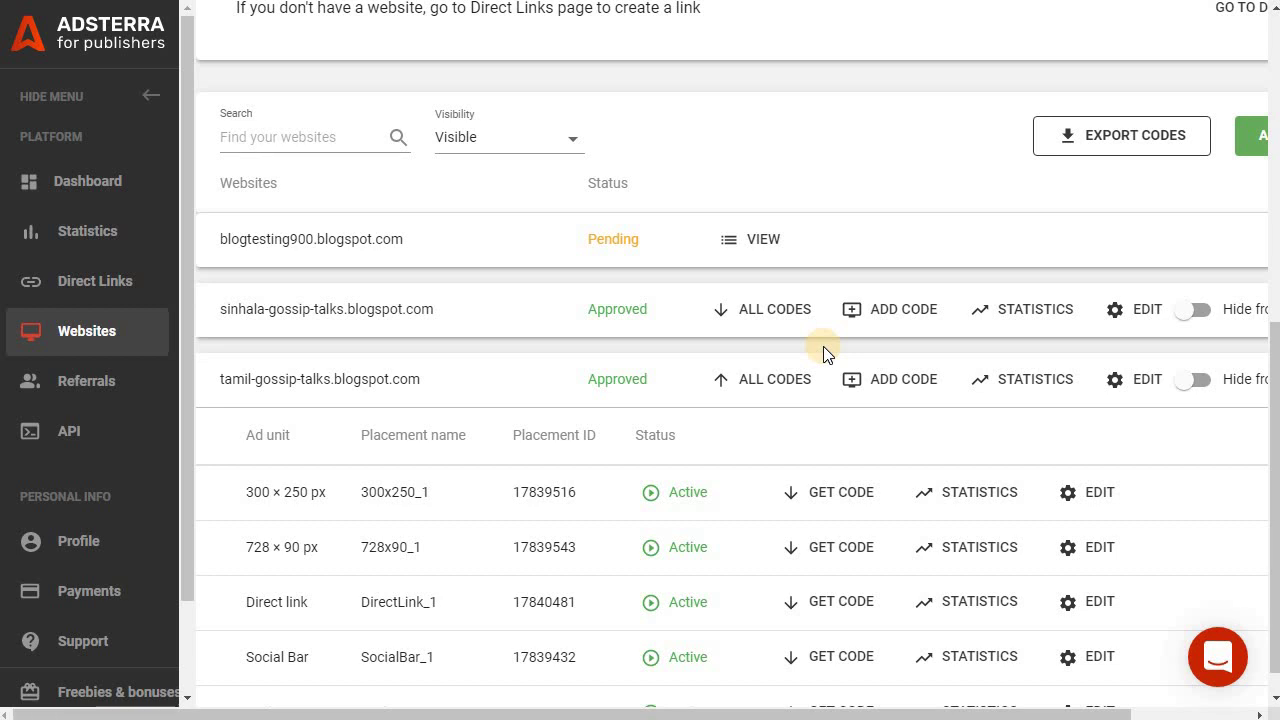
Step: Request a new 468 × 60 px ad unit code for tamil-gossip-talks.blogspot.com and dismiss the submission notice
{"action": "left_click", "coordinate": [857, 387]}
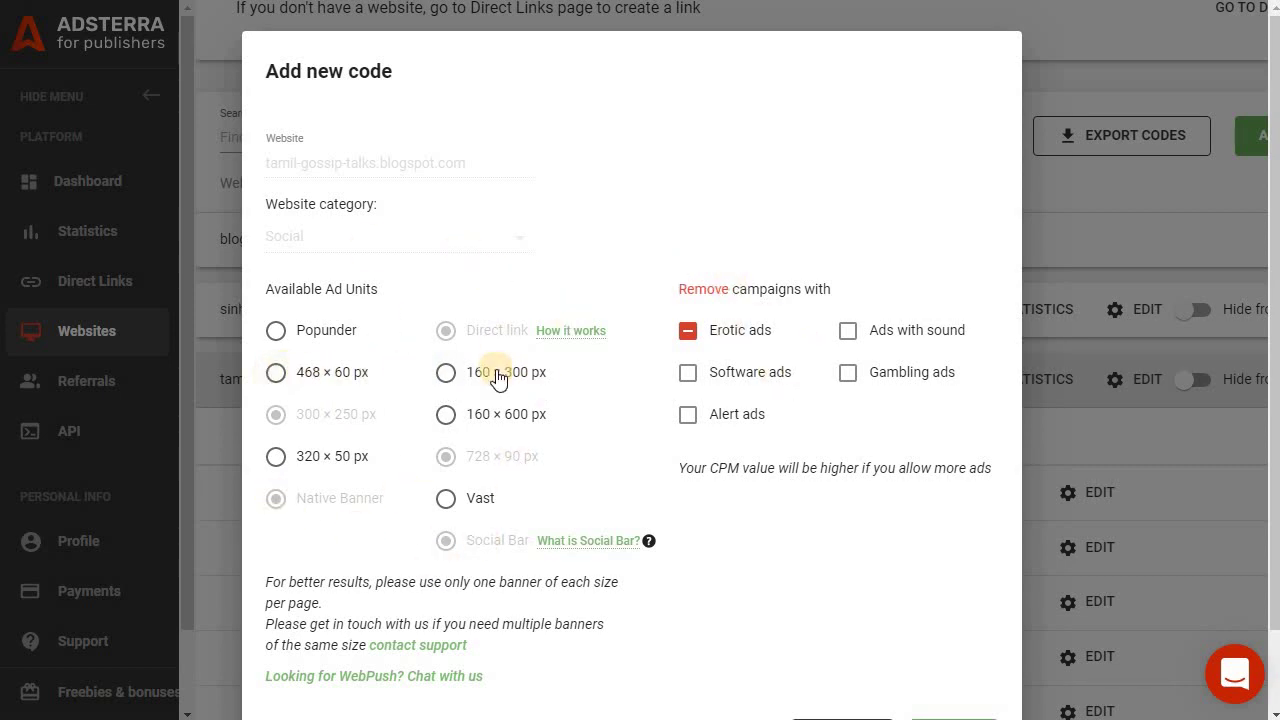
{"action": "left_click", "coordinate": [276, 374]}
{"action": "scroll", "coordinate": [740, 430], "scroll_direction": "down", "scroll_amount": 1}
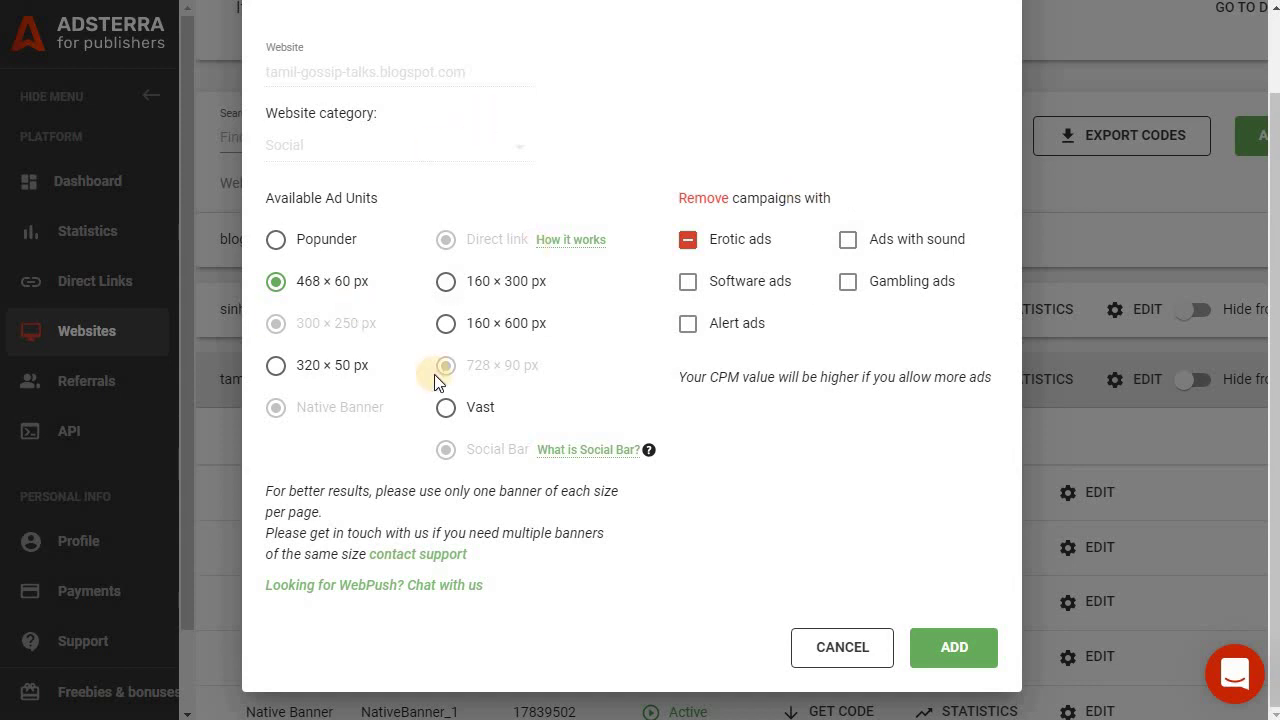
{"action": "left_click", "coordinate": [947, 647]}
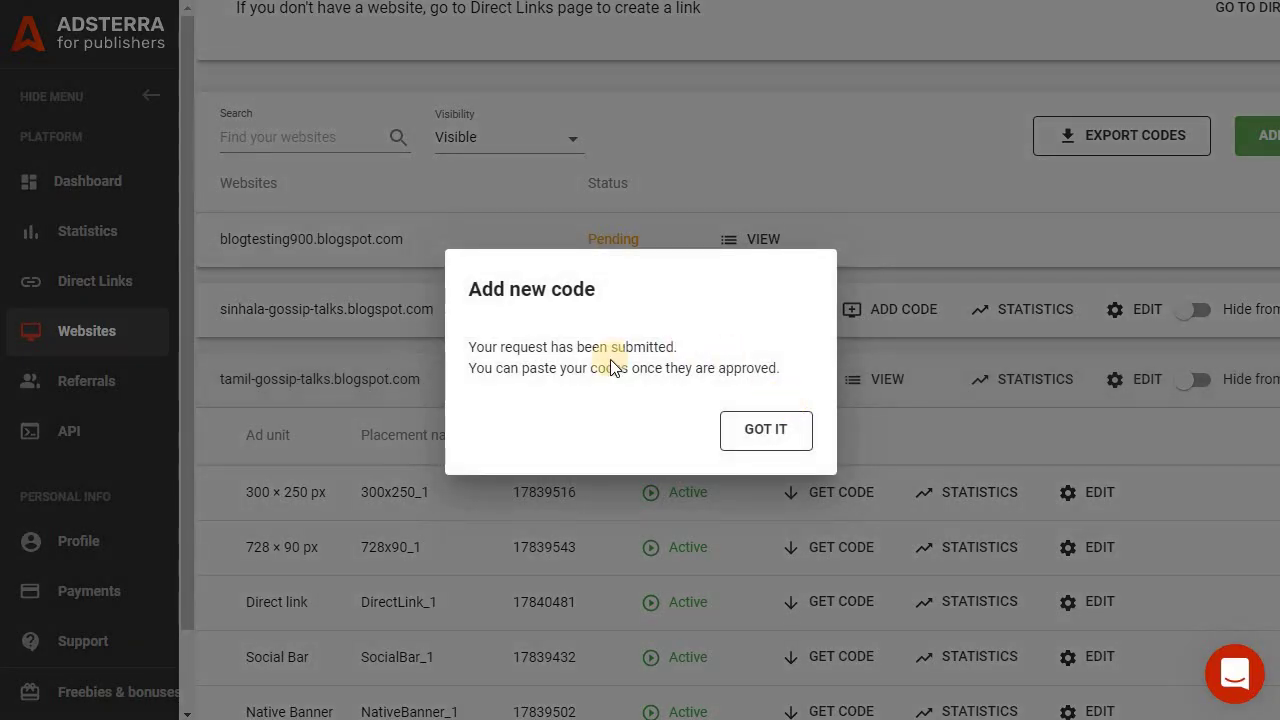
{"action": "left_click", "coordinate": [766, 444]}
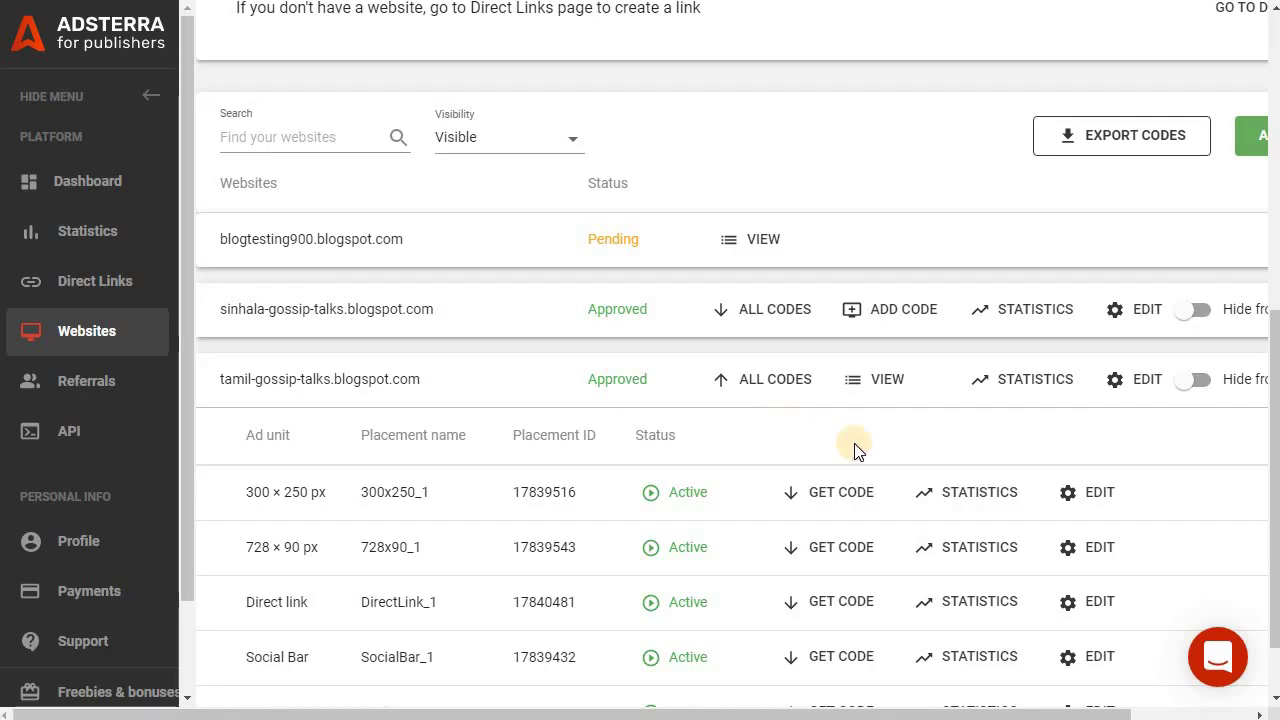
Step: Look over the Tamil blog's ad units, view the 300 × 250 px unit's code and collapse it again
{"action": "scroll", "coordinate": [857, 486], "scroll_direction": "down", "scroll_amount": 1}
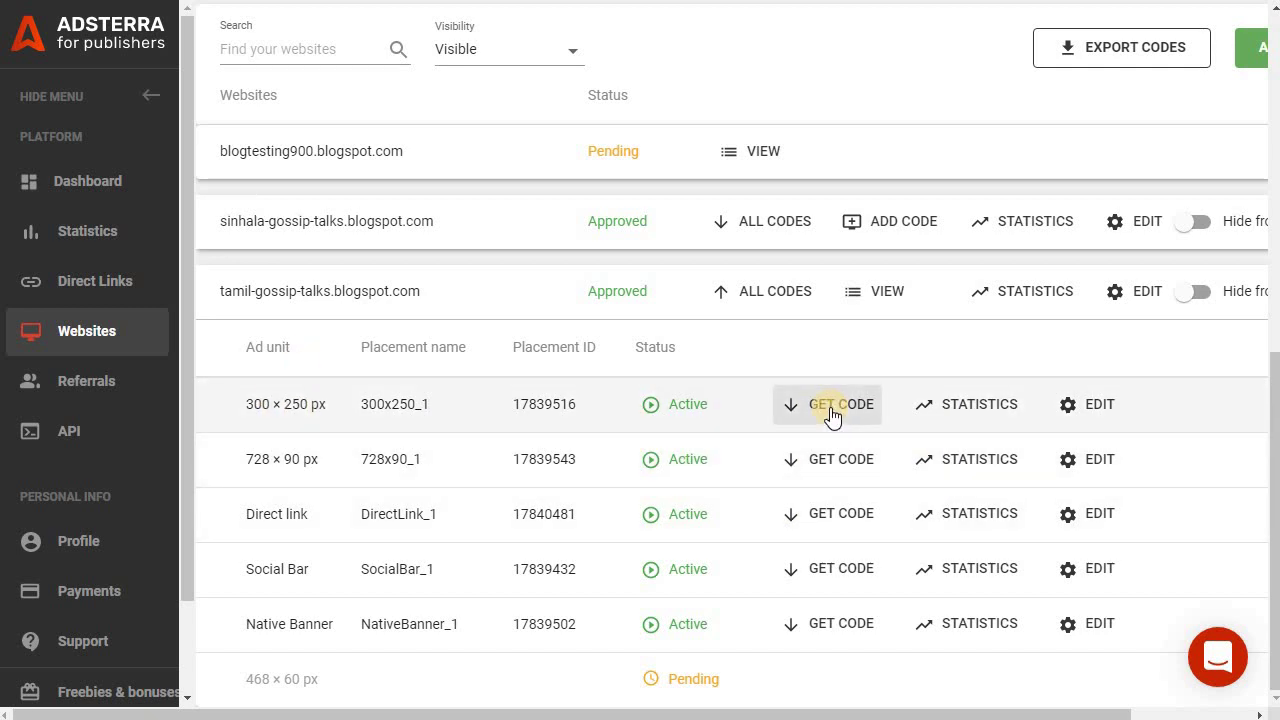
{"action": "left_click", "coordinate": [831, 410]}
{"action": "scroll", "coordinate": [1012, 493], "scroll_direction": "down", "scroll_amount": 3}
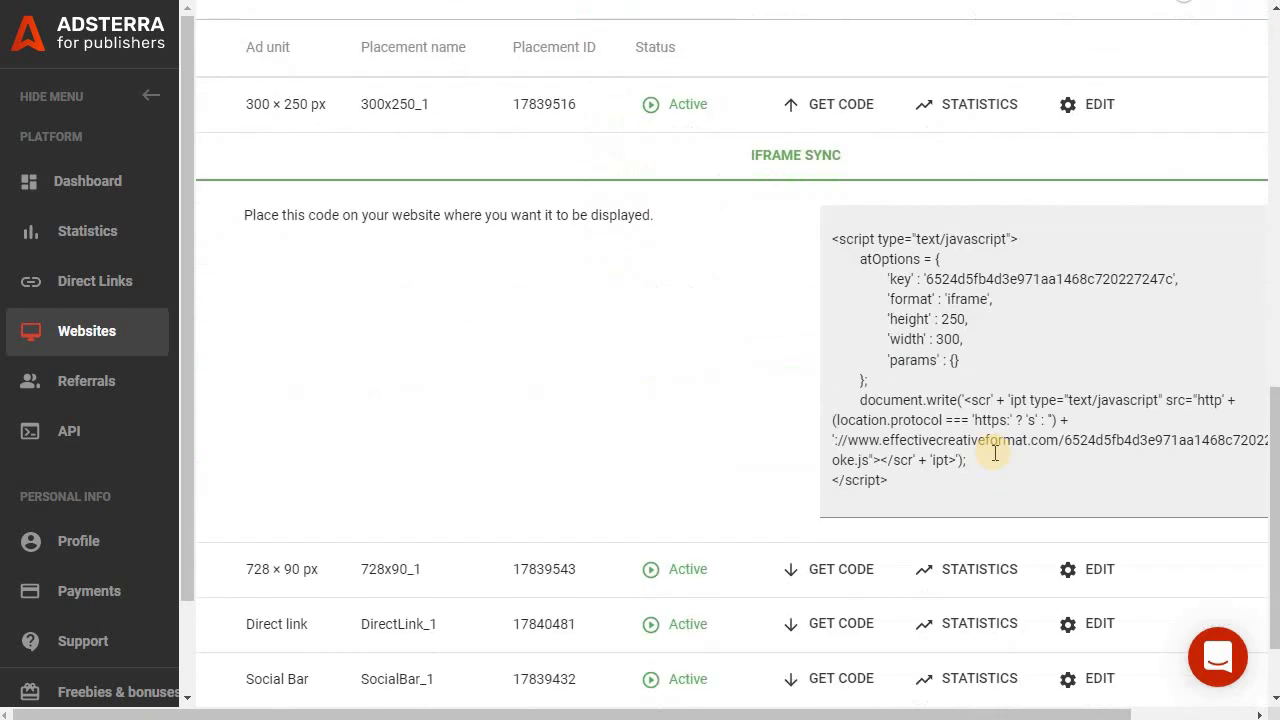
{"action": "left_click", "coordinate": [838, 103]}
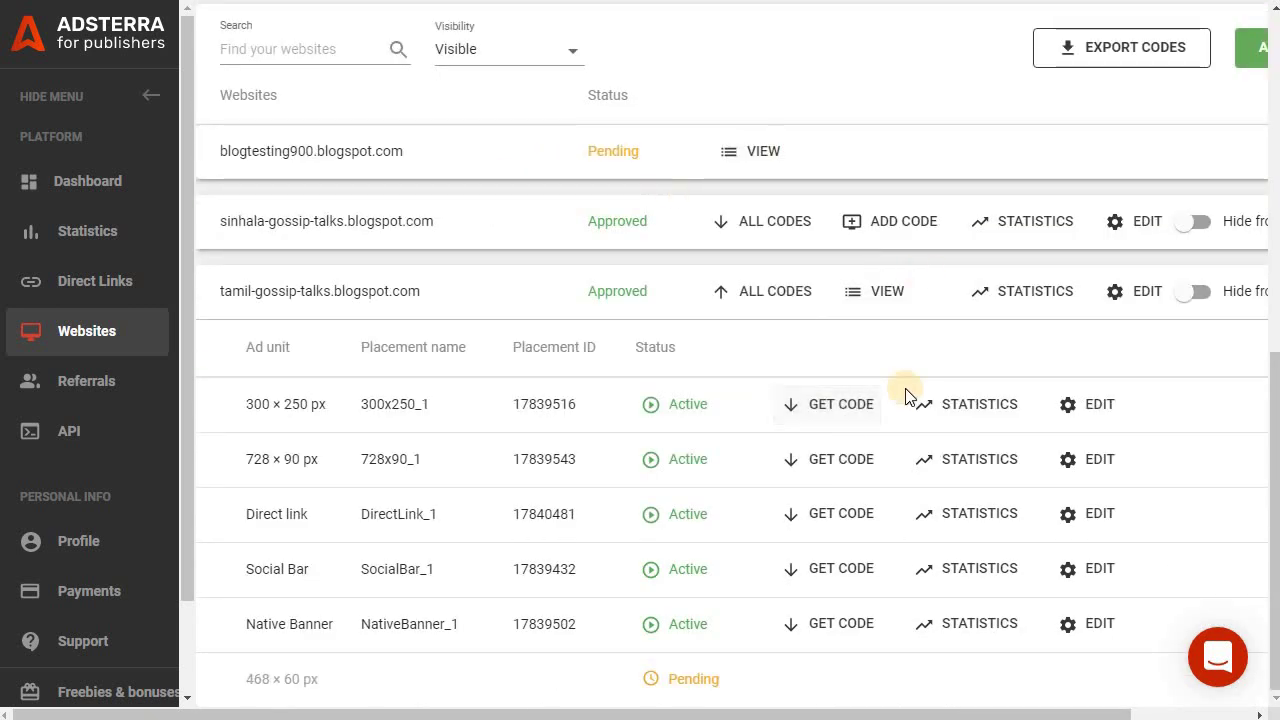
Step: Show the 300 × 250 px ad unit's code, select the entire script and copy it
{"action": "left_click", "coordinate": [845, 404]}
{"action": "scroll", "coordinate": [845, 404], "scroll_direction": "down", "scroll_amount": 3}
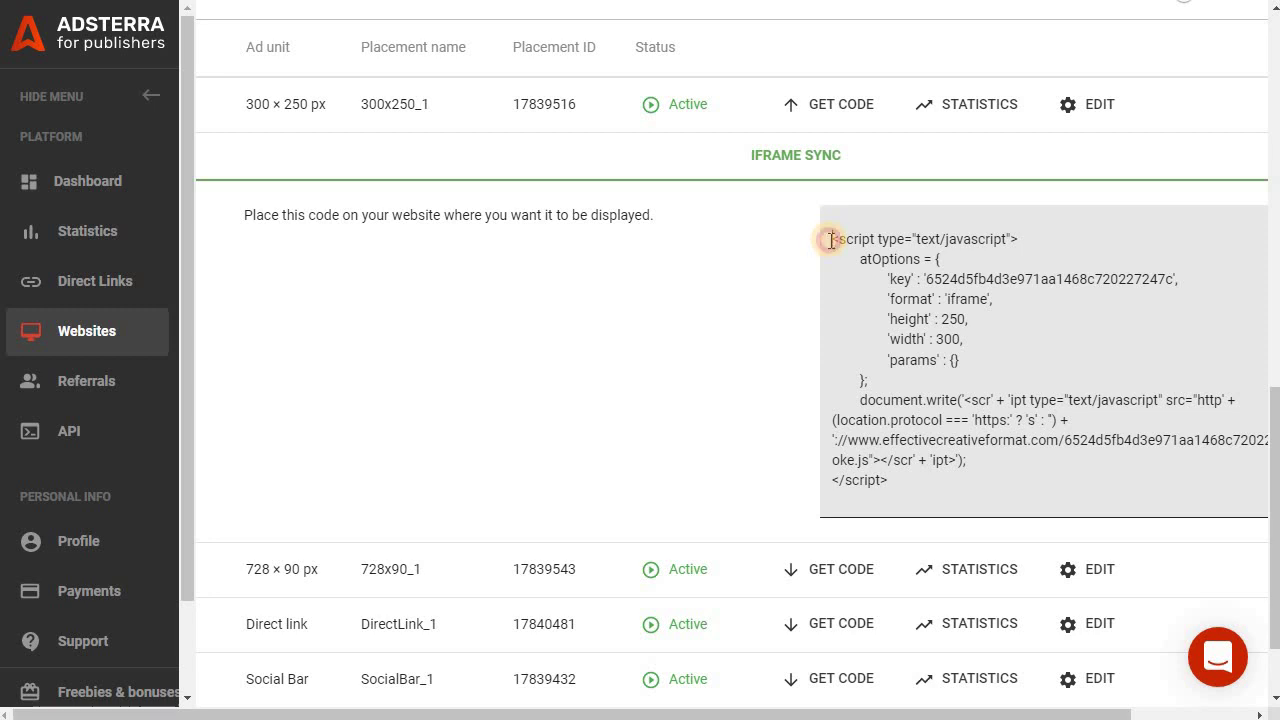
{"action": "left_click", "coordinate": [900, 481]}
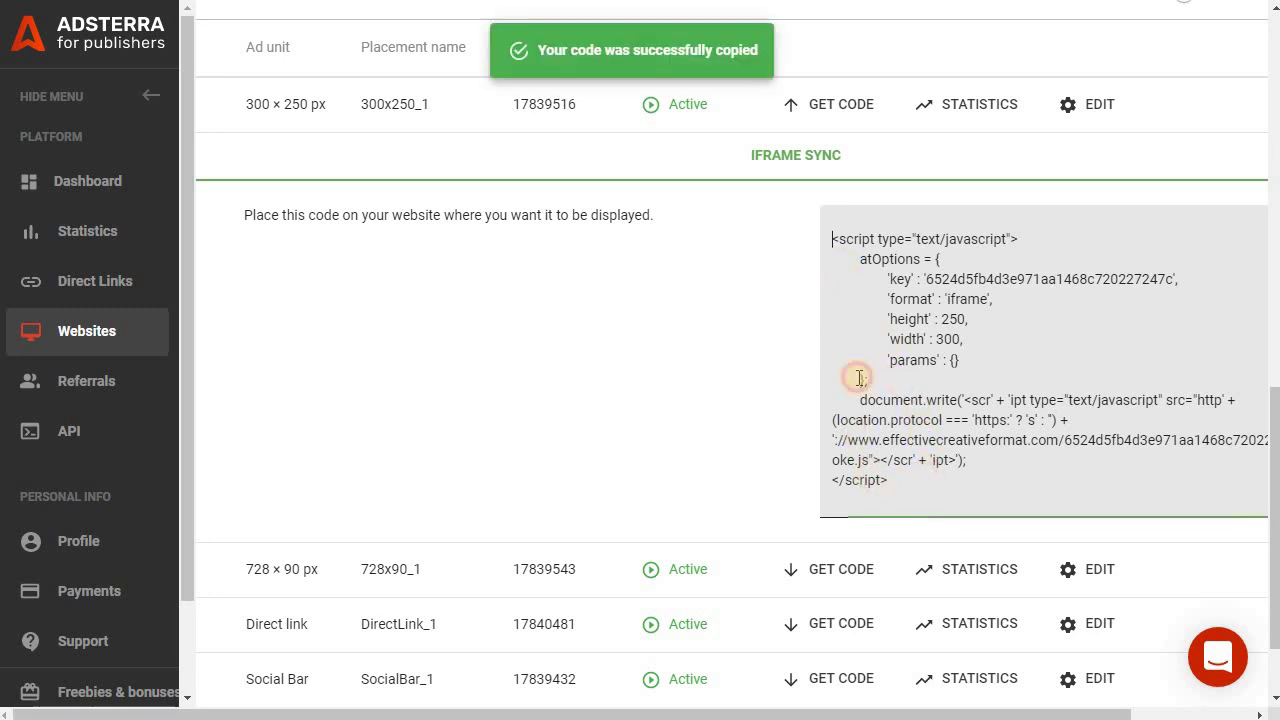
{"action": "left_click", "coordinate": [863, 338], "text": "shift"}
{"action": "left_click", "coordinate": [834, 249]}
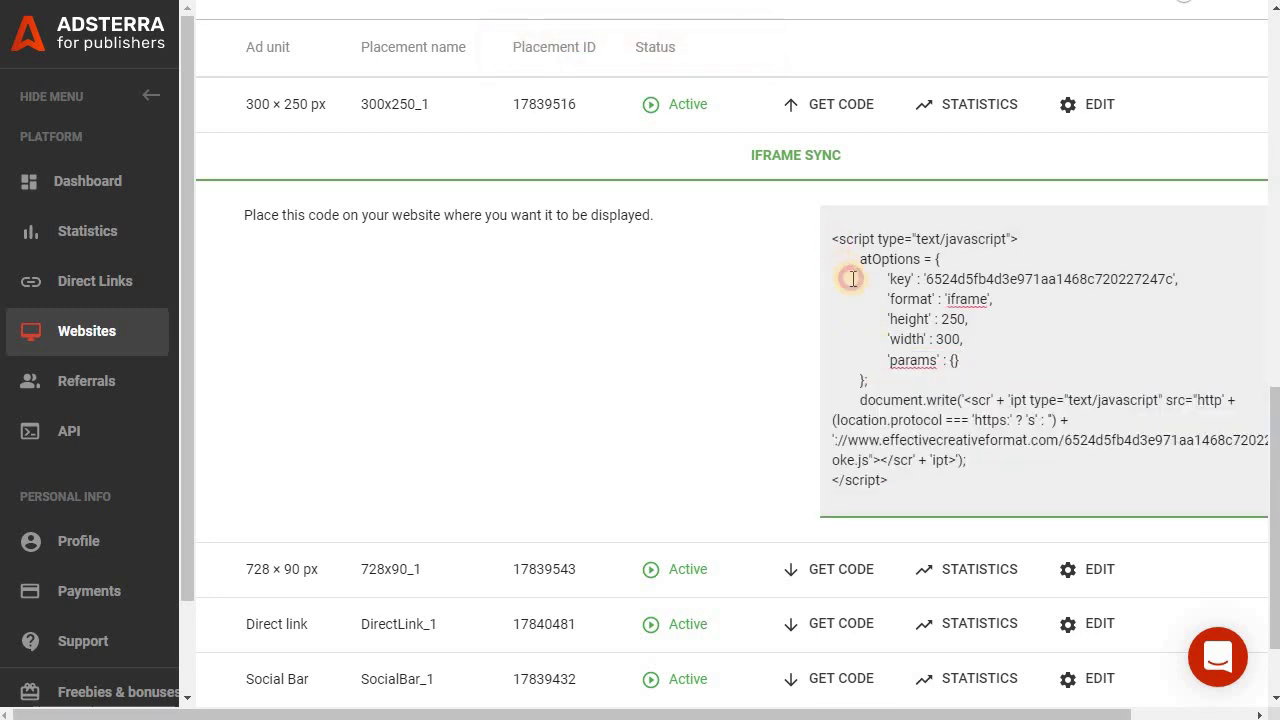
{"action": "left_click_drag", "start_coordinate": [834, 244], "coordinate": [929, 498]}
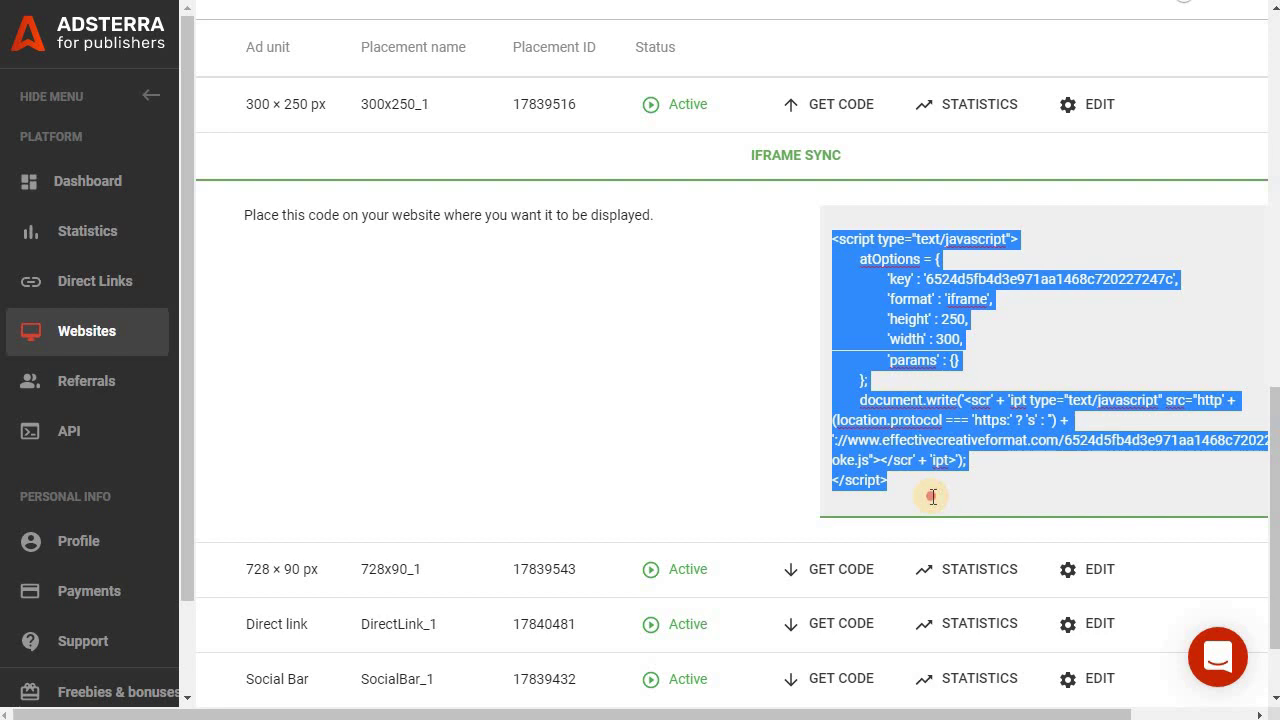
{"action": "right_click", "coordinate": [889, 327]}
{"action": "left_click", "coordinate": [960, 399]}
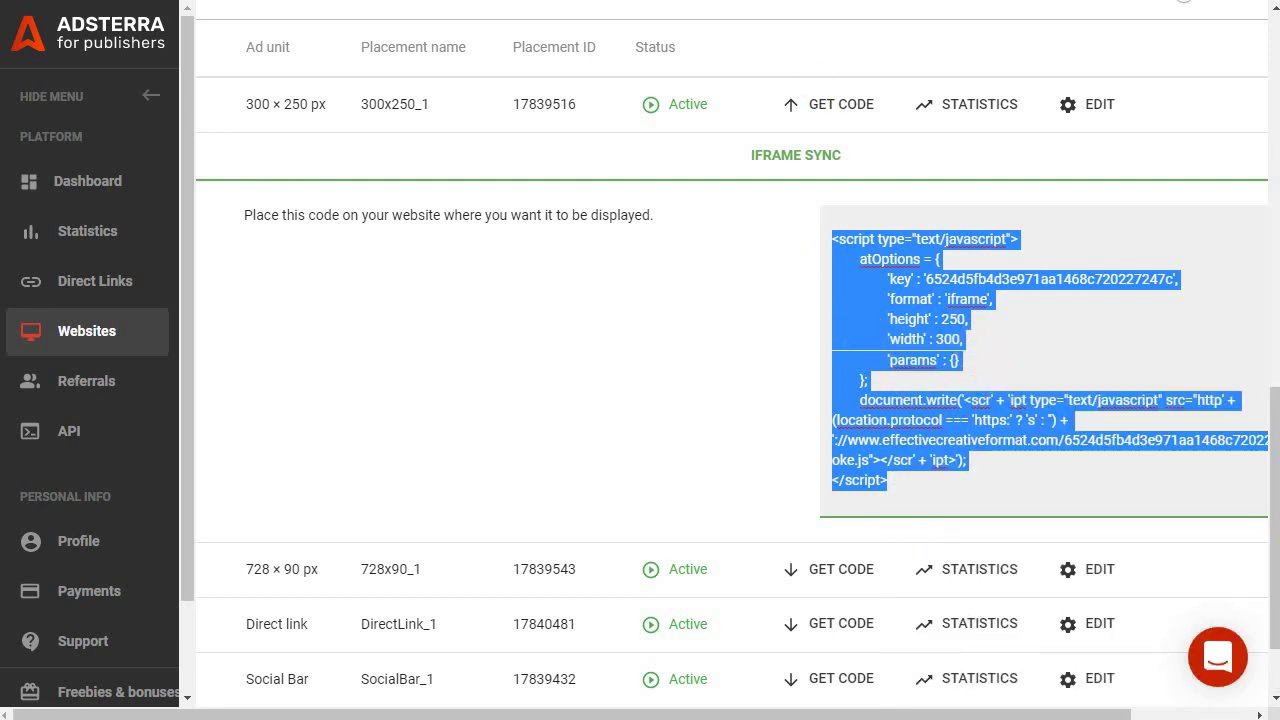
Step: Switch to Blogger, change from Test Blog to the Tamil gossip blog and open its layout
{"action": "key", "text": "alt+Tab"}
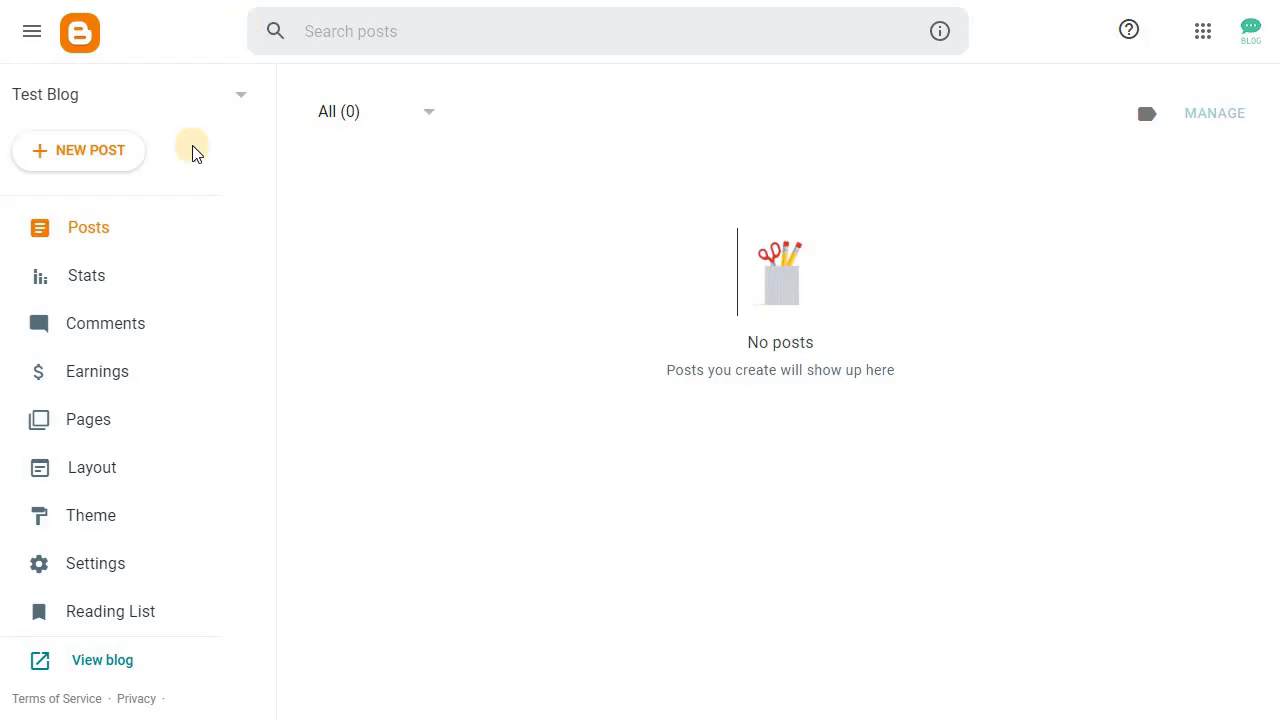
{"action": "left_click", "coordinate": [200, 97]}
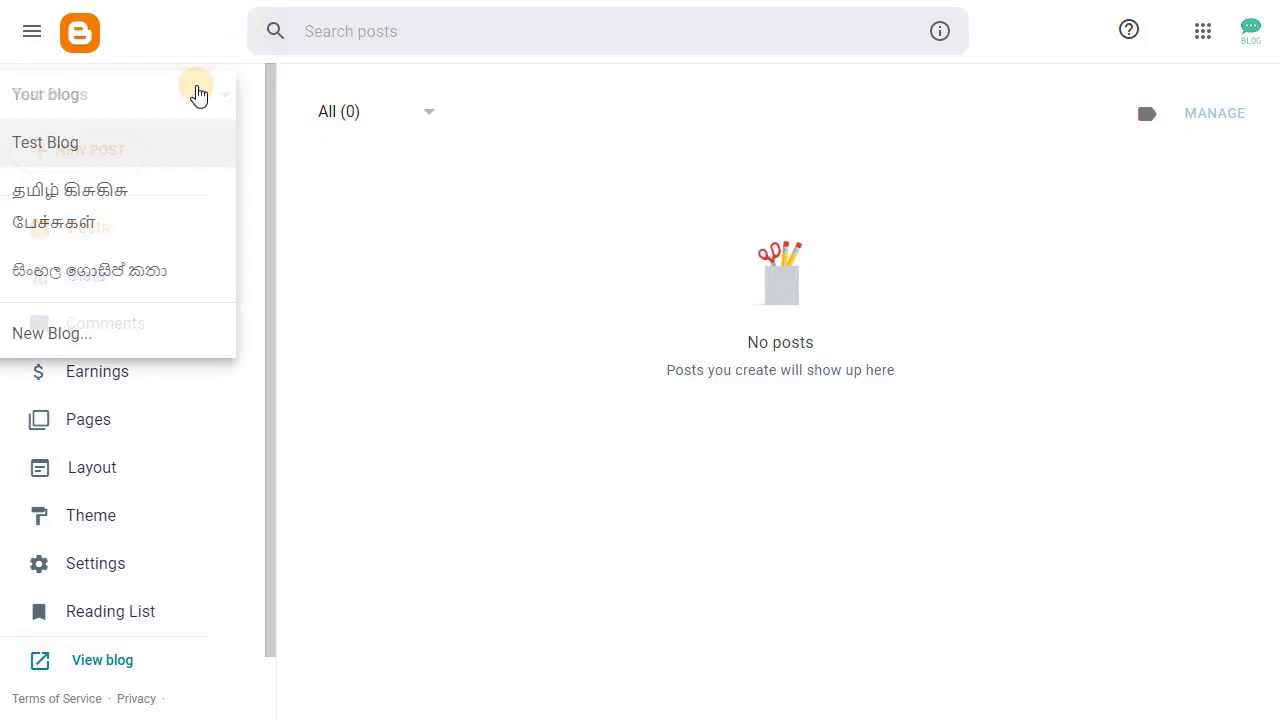
{"action": "left_click", "coordinate": [85, 213]}
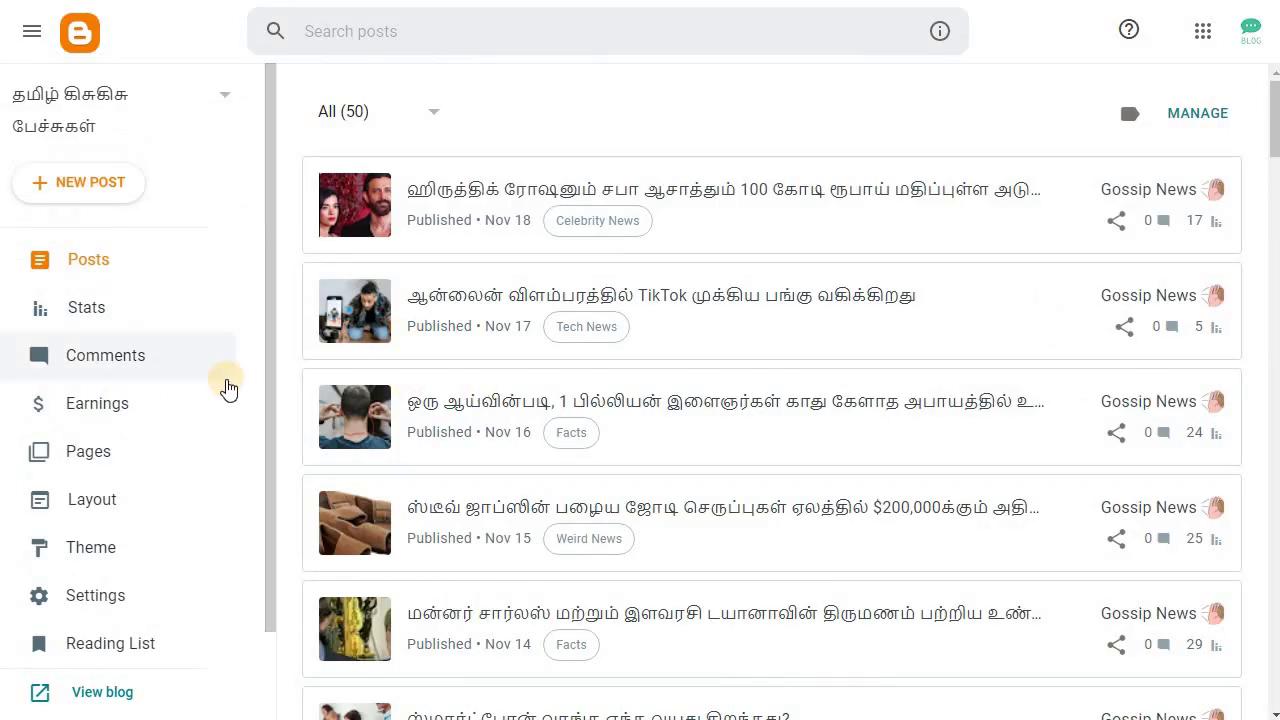
{"action": "scroll", "coordinate": [228, 388], "scroll_direction": "down", "scroll_amount": 1}
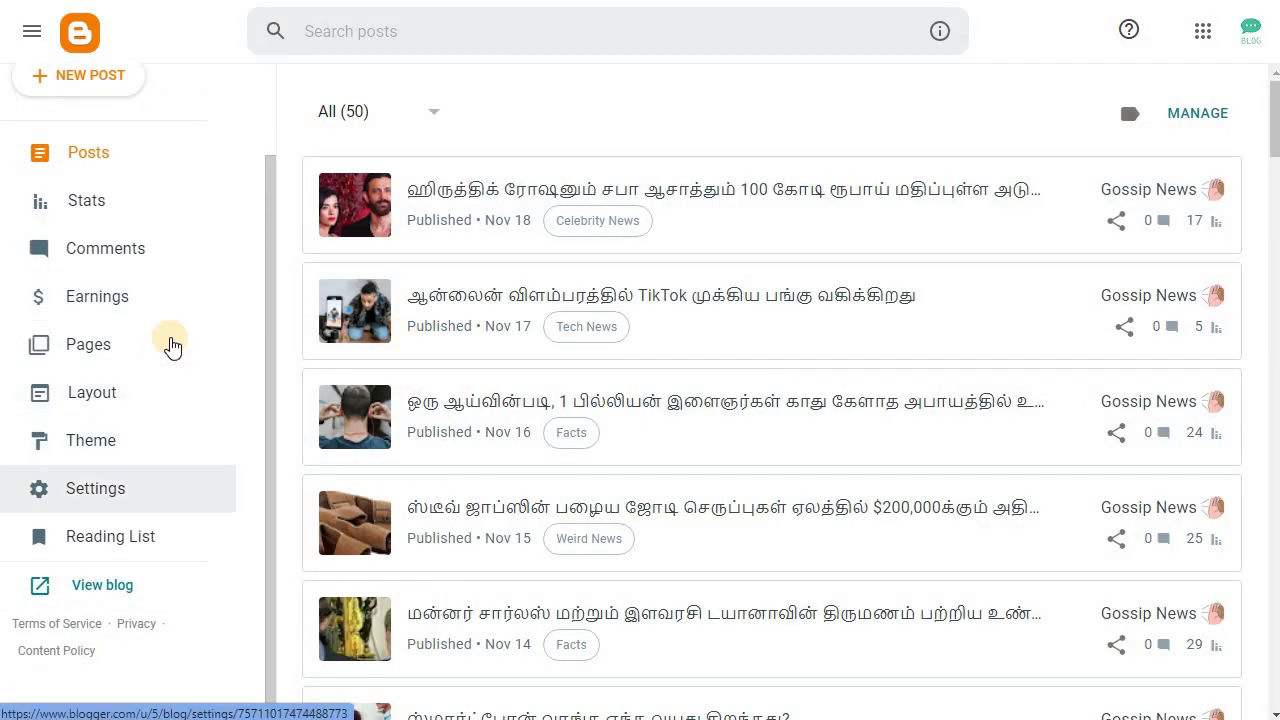
{"action": "left_click", "coordinate": [107, 398]}
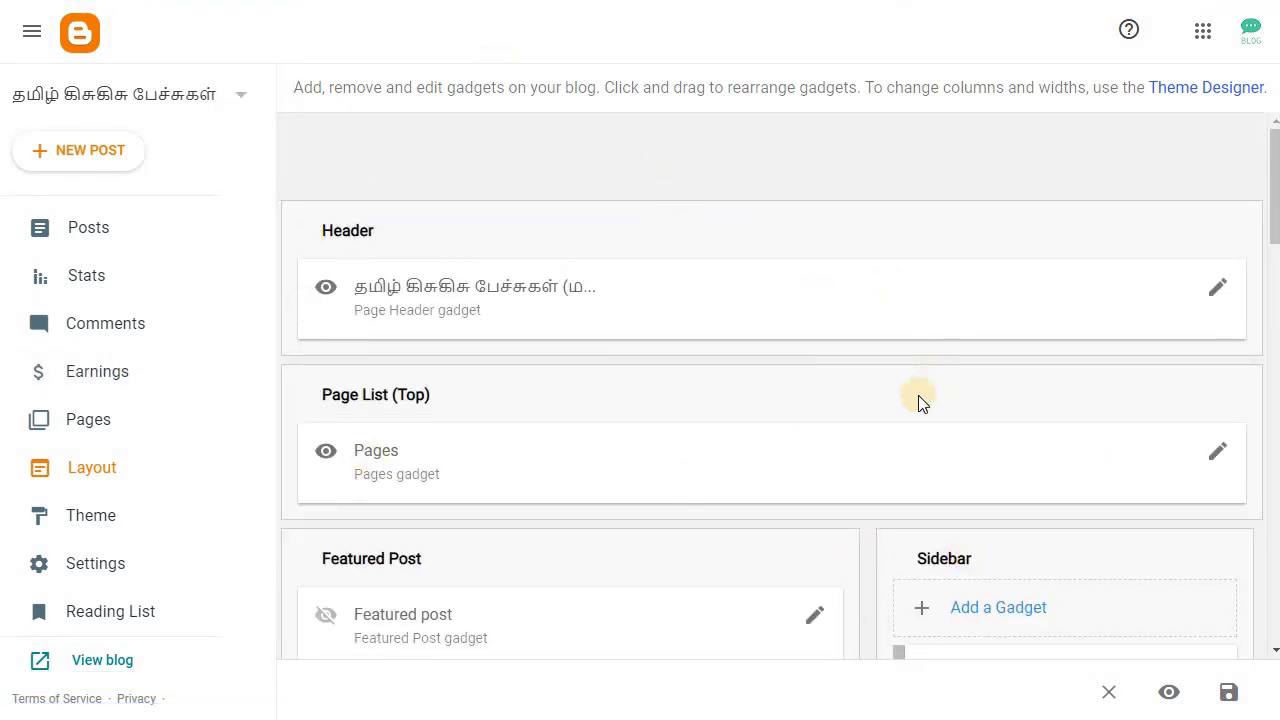
Step: Examine the layout's header, sidebar and Ads sections and compare them with the sidebar ads on the live Tamil blog
{"action": "scroll", "coordinate": [1019, 427], "scroll_direction": "down", "scroll_amount": 3}
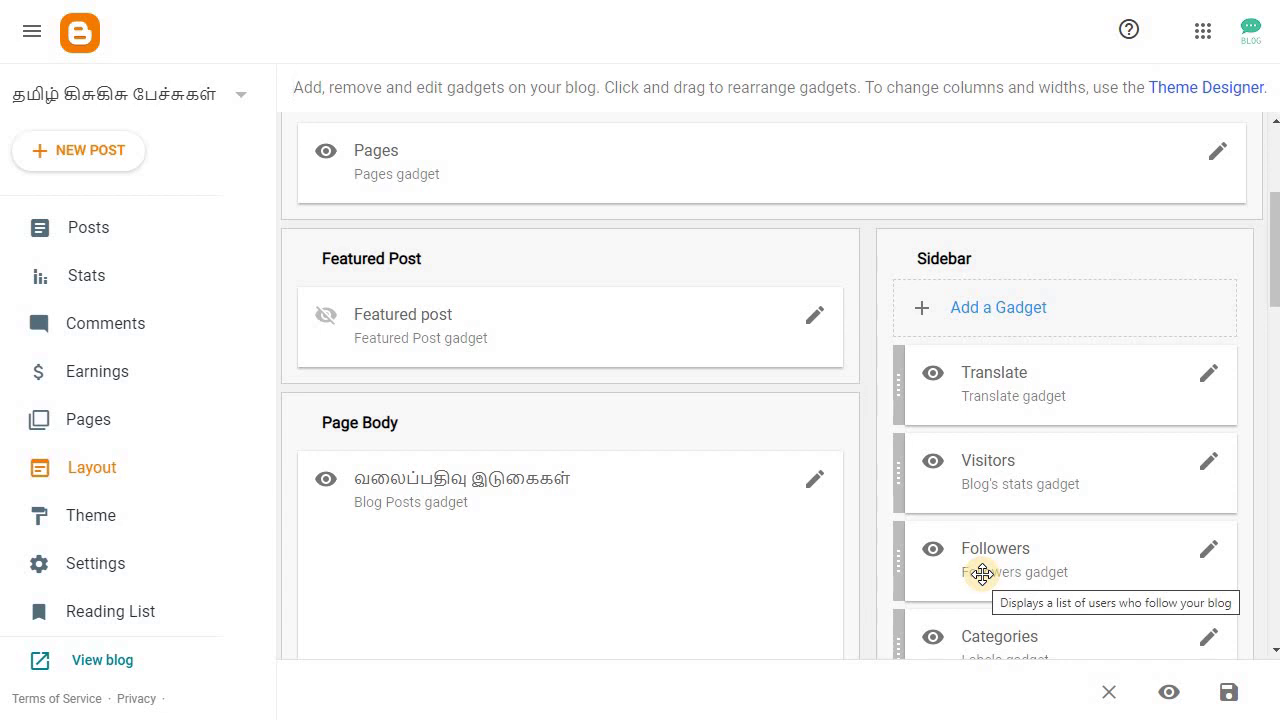
{"action": "scroll", "coordinate": [918, 500], "scroll_direction": "up", "scroll_amount": 3}
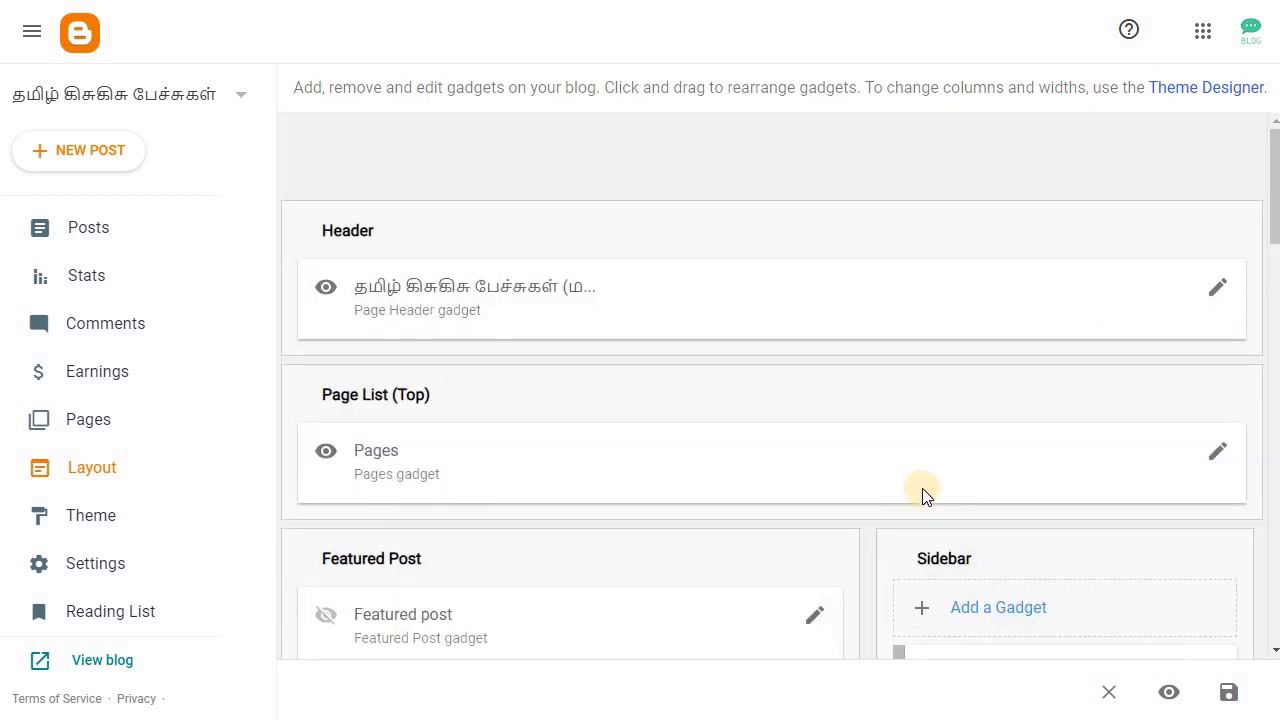
{"action": "scroll", "coordinate": [918, 482], "scroll_direction": "down", "scroll_amount": 2}
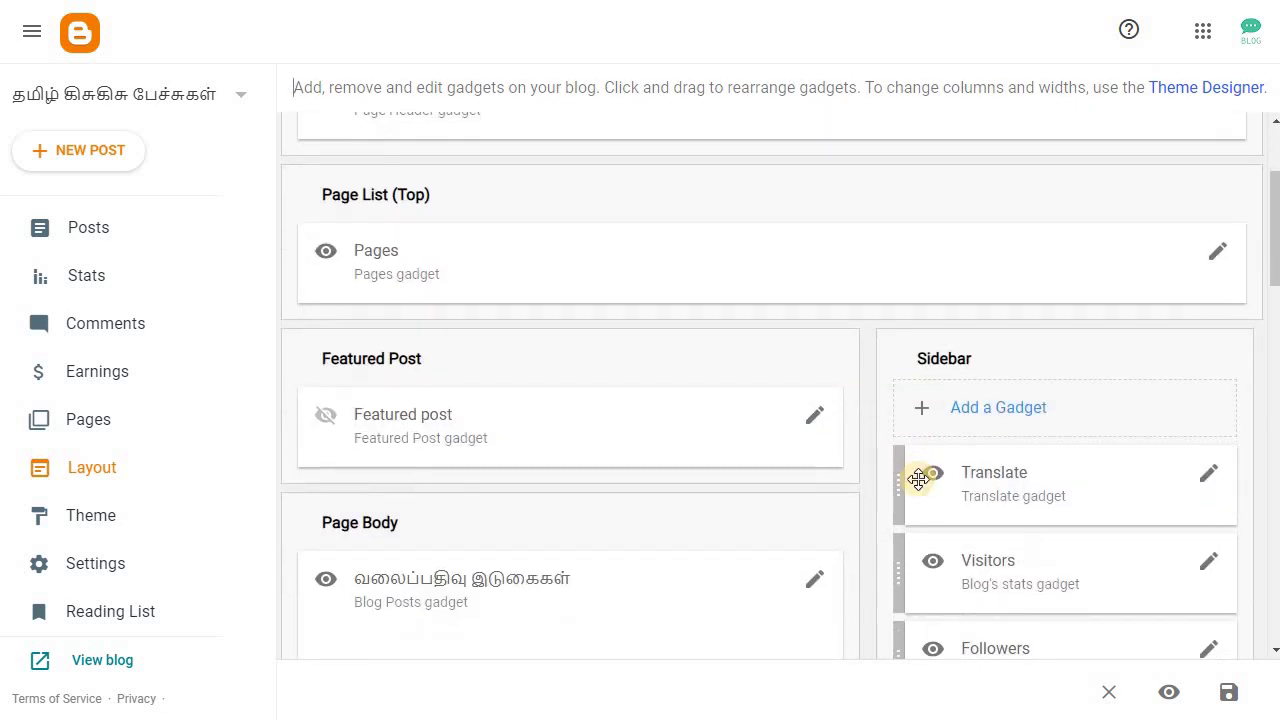
{"action": "scroll", "coordinate": [874, 460], "scroll_direction": "down", "scroll_amount": 3}
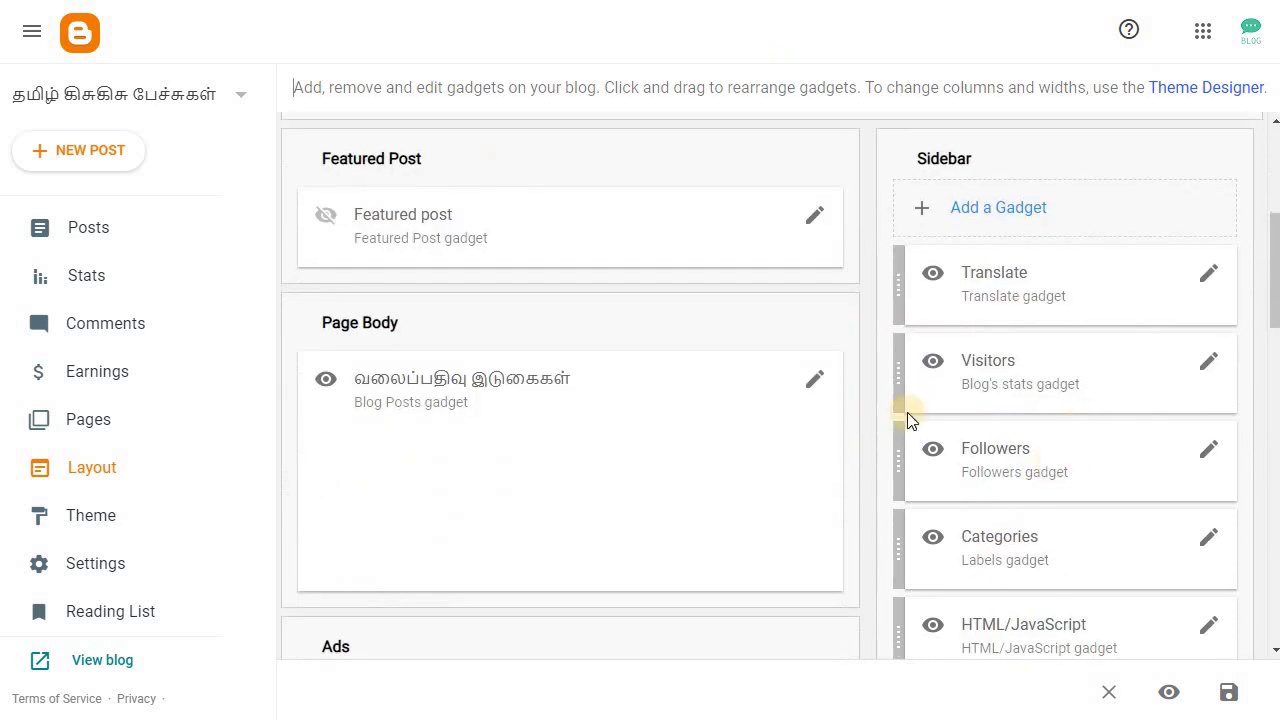
{"action": "scroll", "coordinate": [896, 389], "scroll_direction": "down", "scroll_amount": 6}
{"action": "scroll", "coordinate": [863, 406], "scroll_direction": "up", "scroll_amount": 7}
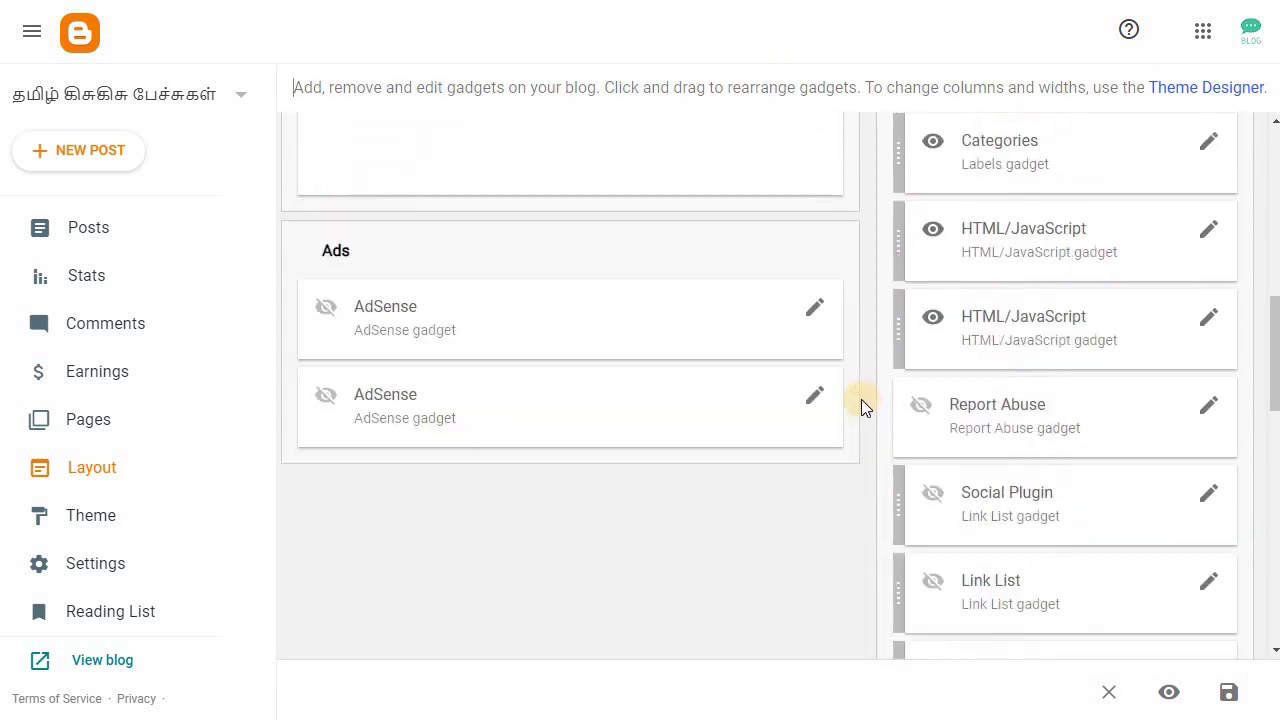
{"action": "scroll", "coordinate": [777, 405], "scroll_direction": "up", "scroll_amount": 2}
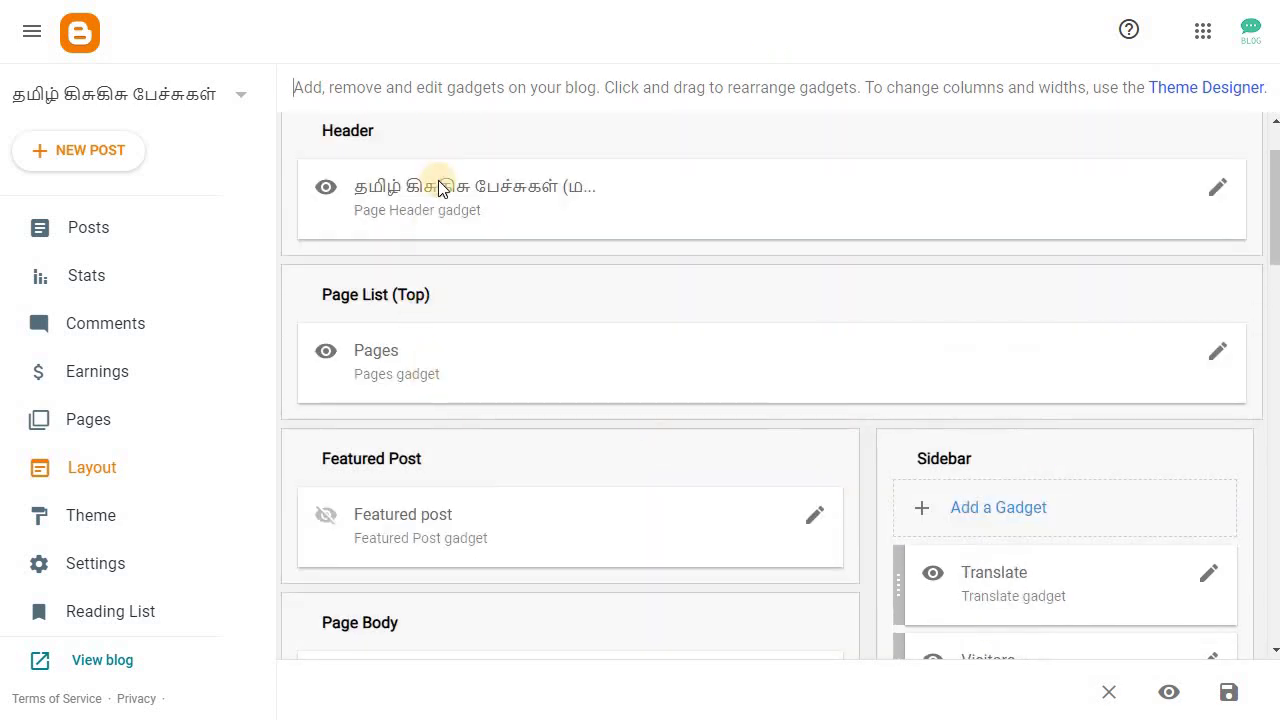
{"action": "scroll", "coordinate": [1200, 445], "scroll_direction": "down", "scroll_amount": 3}
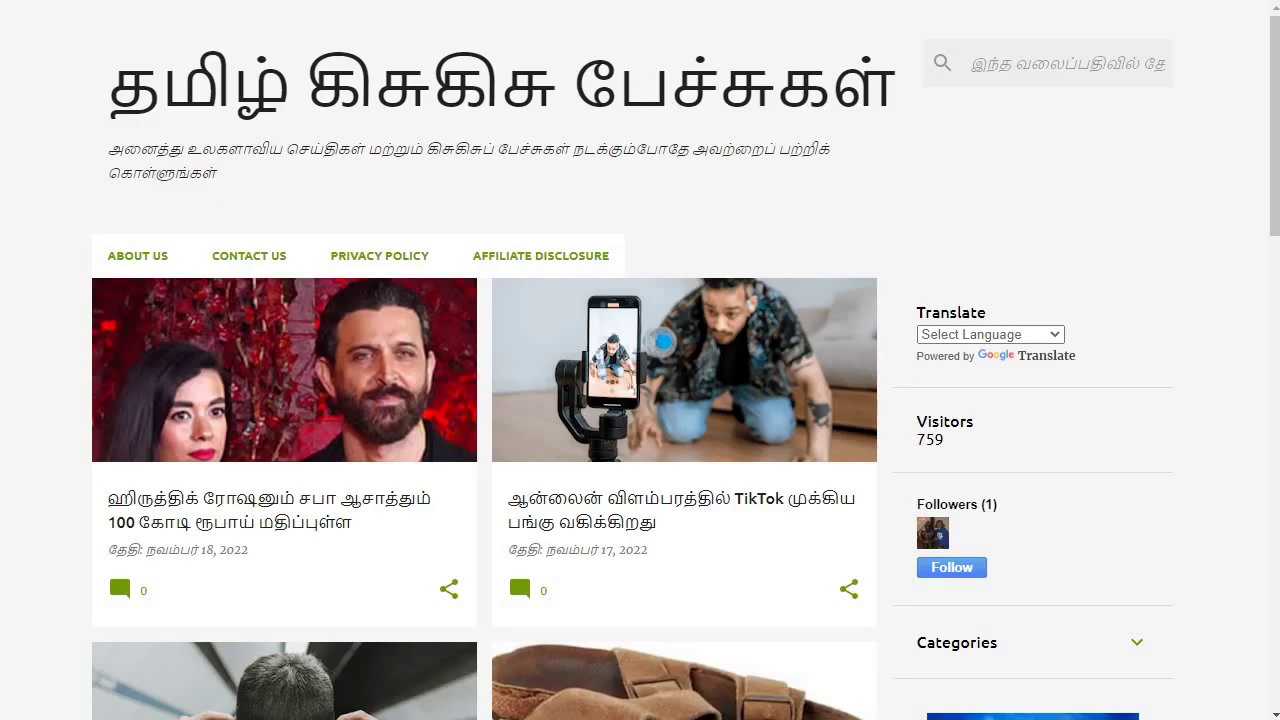
{"action": "scroll", "coordinate": [1131, 437], "scroll_direction": "down", "scroll_amount": 7}
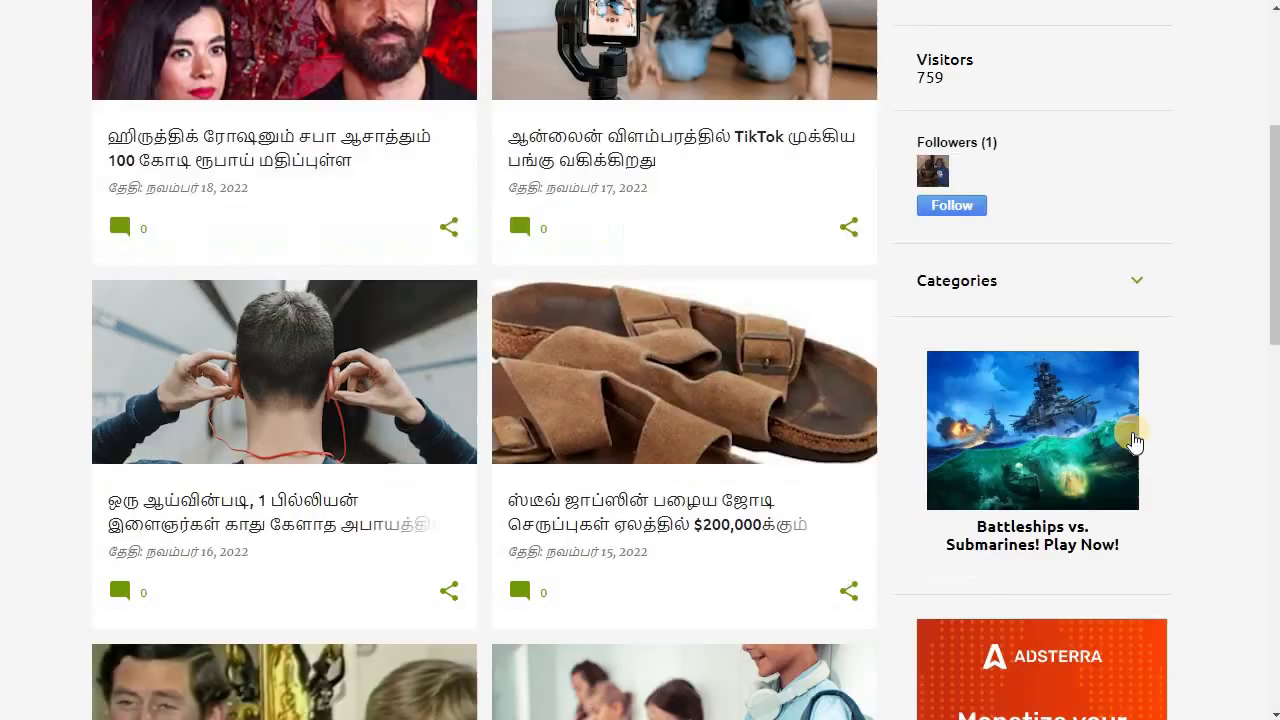
{"action": "scroll", "coordinate": [1034, 247], "scroll_direction": "up", "scroll_amount": 2}
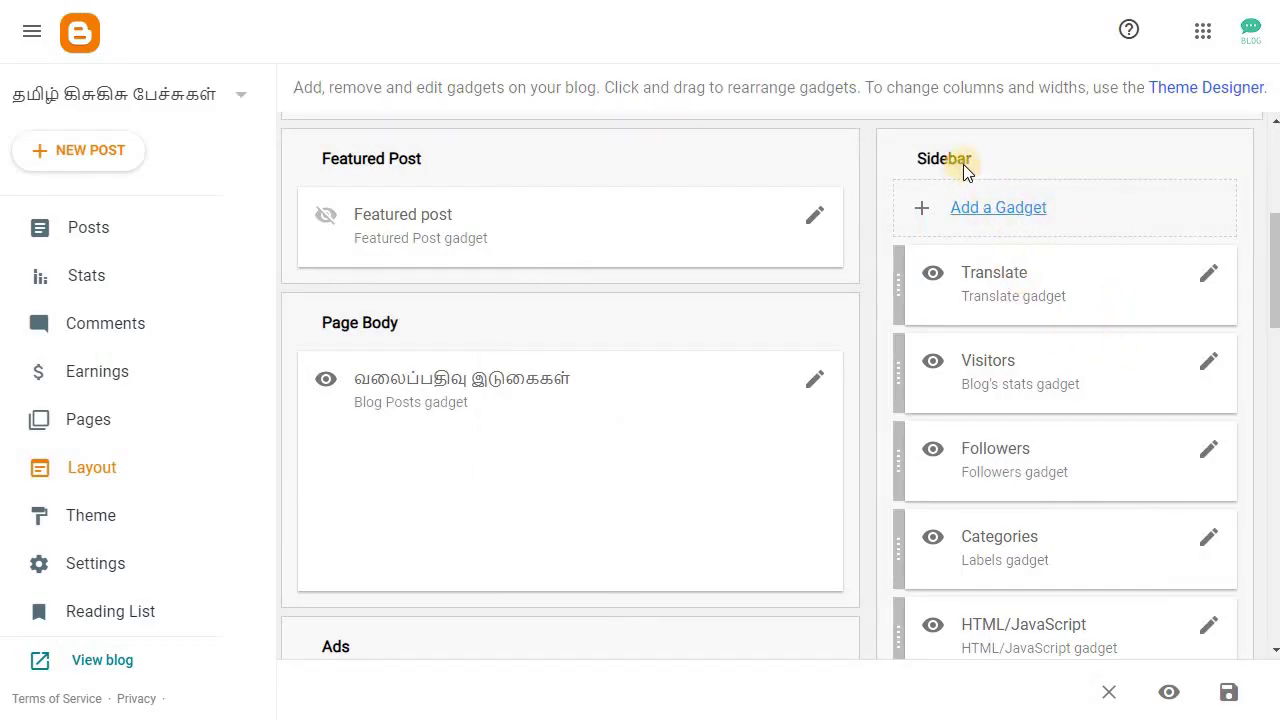
Step: Inspect the ad script in the HTML/JavaScript gadget below Categories, close it without saving, and look over the remaining sidebar gadgets
{"action": "scroll", "coordinate": [1057, 337], "scroll_direction": "down", "scroll_amount": 3}
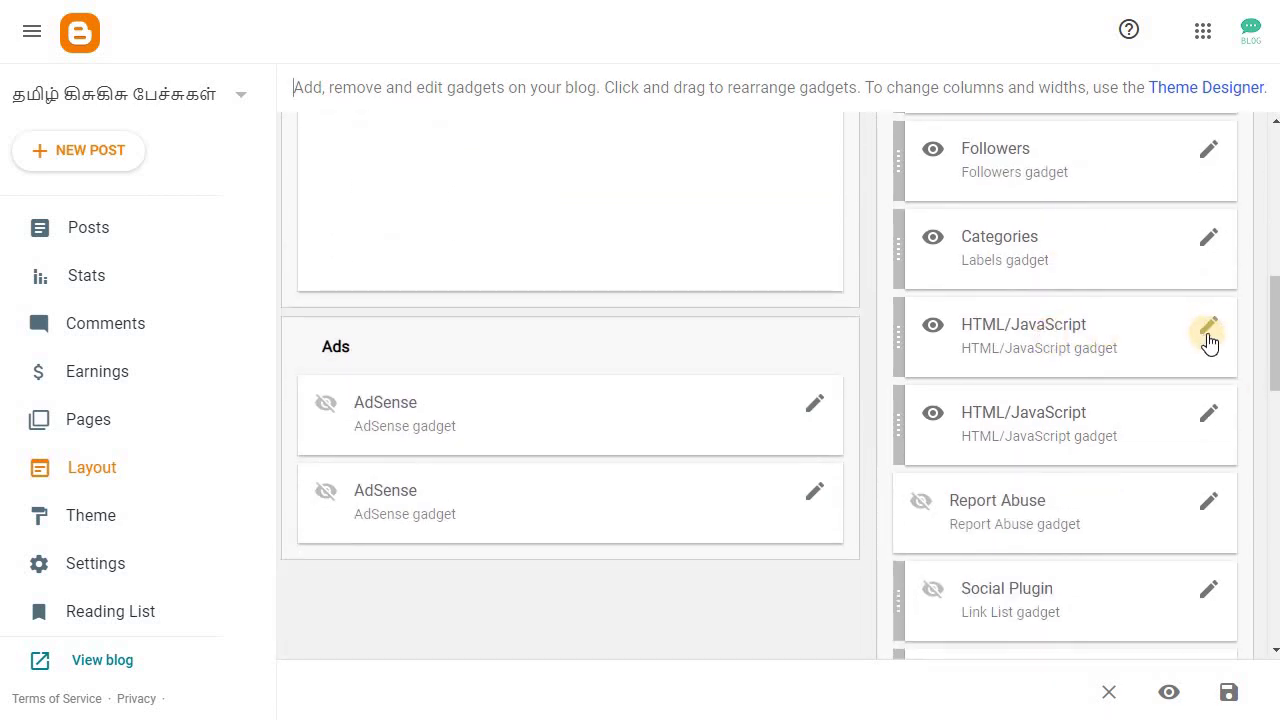
{"action": "left_click", "coordinate": [1208, 335]}
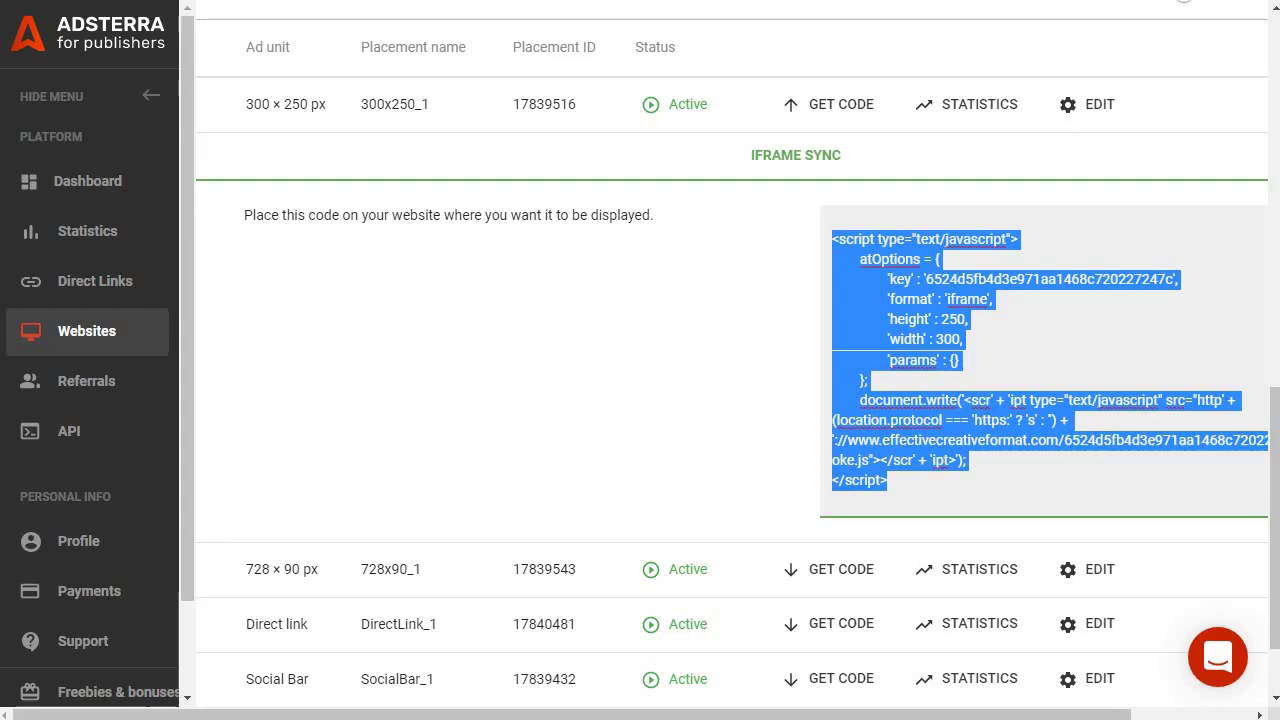
{"action": "left_click", "coordinate": [925, 296]}
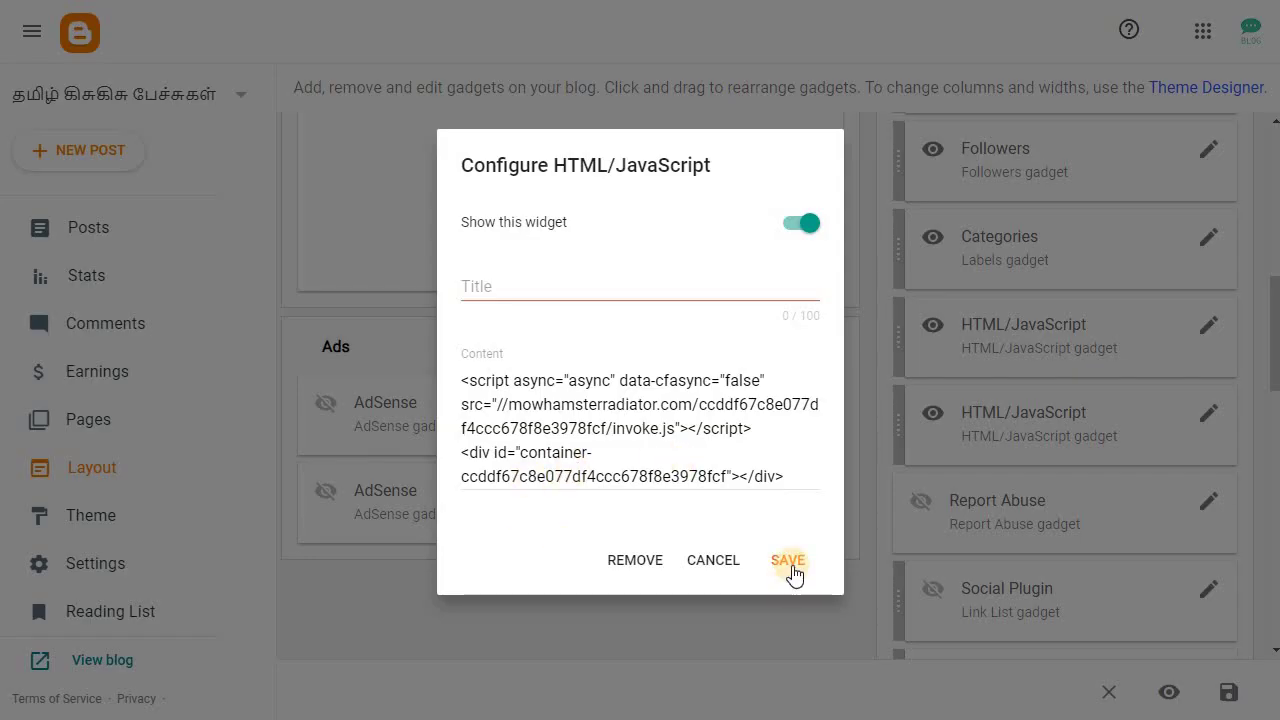
{"action": "left_click", "coordinate": [707, 568]}
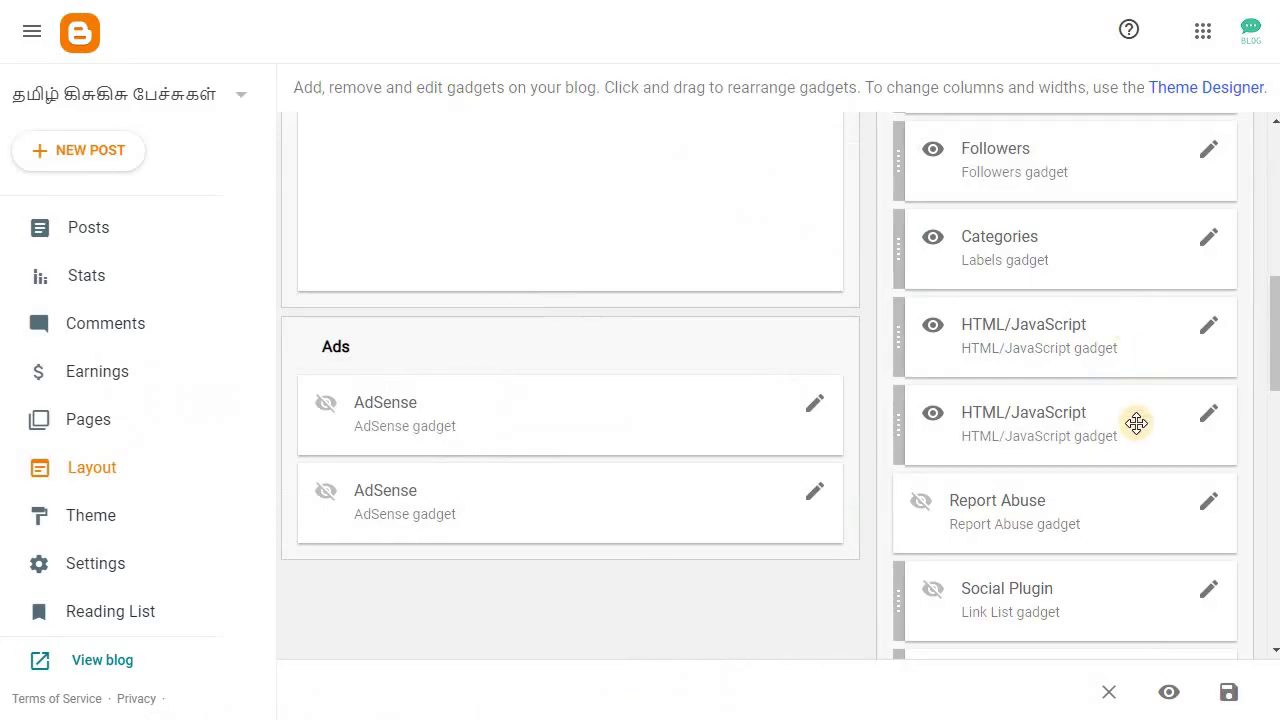
{"action": "scroll", "coordinate": [1134, 420], "scroll_direction": "down", "scroll_amount": 2}
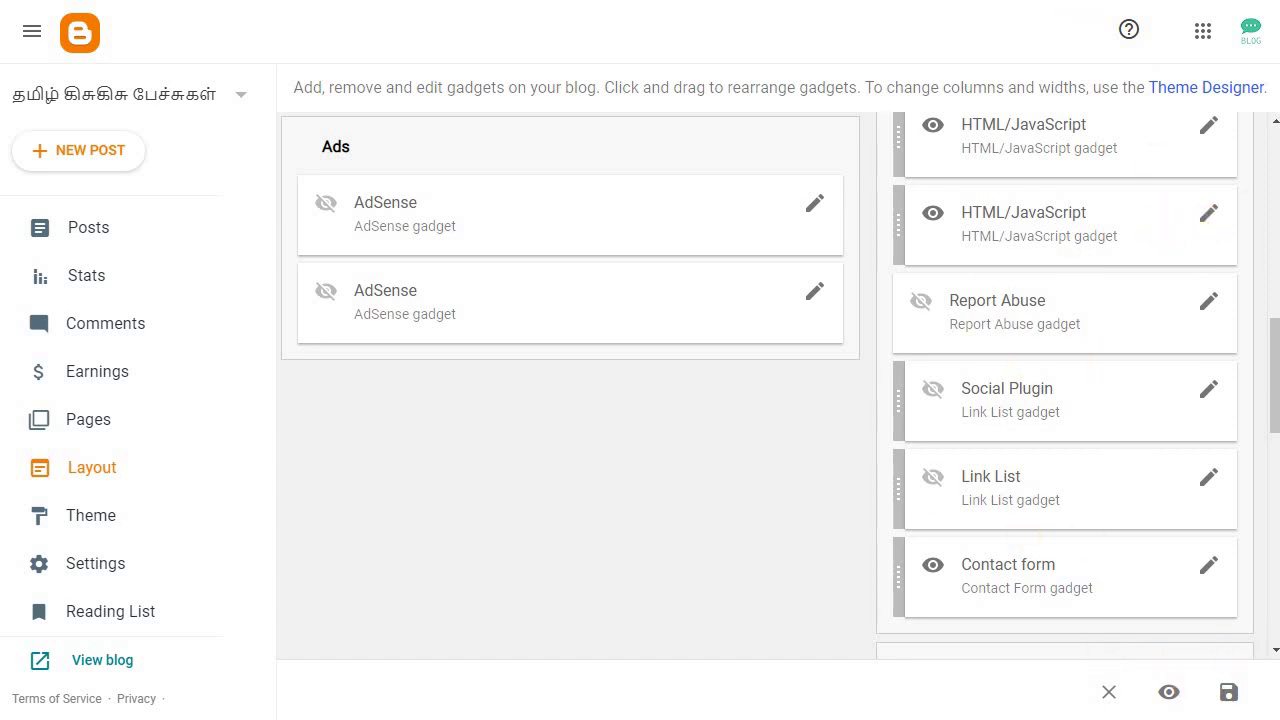
{"action": "scroll", "coordinate": [959, 244], "scroll_direction": "up", "scroll_amount": 1}
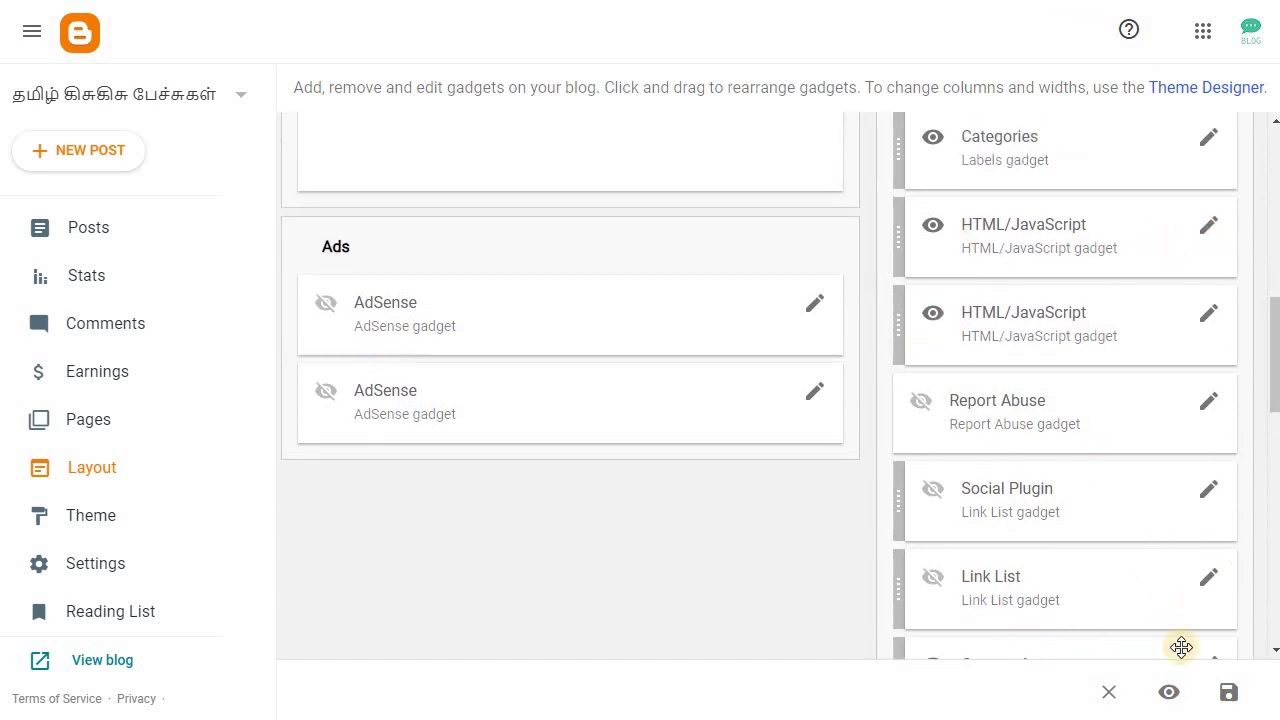
Step: Inspect the Adsterra referral banner code in the HTML/JavaScript gadget above Report Abuse and close it without saving
{"action": "left_click", "coordinate": [1207, 318]}
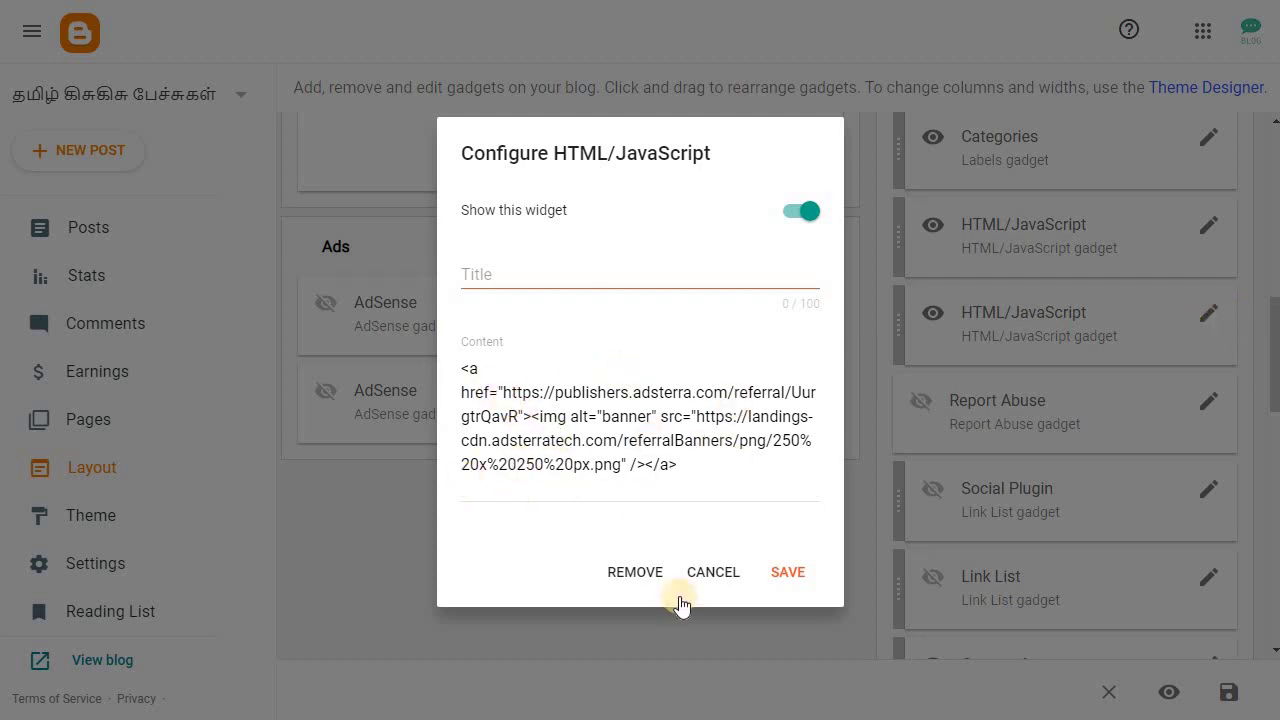
{"action": "left_click", "coordinate": [746, 575]}
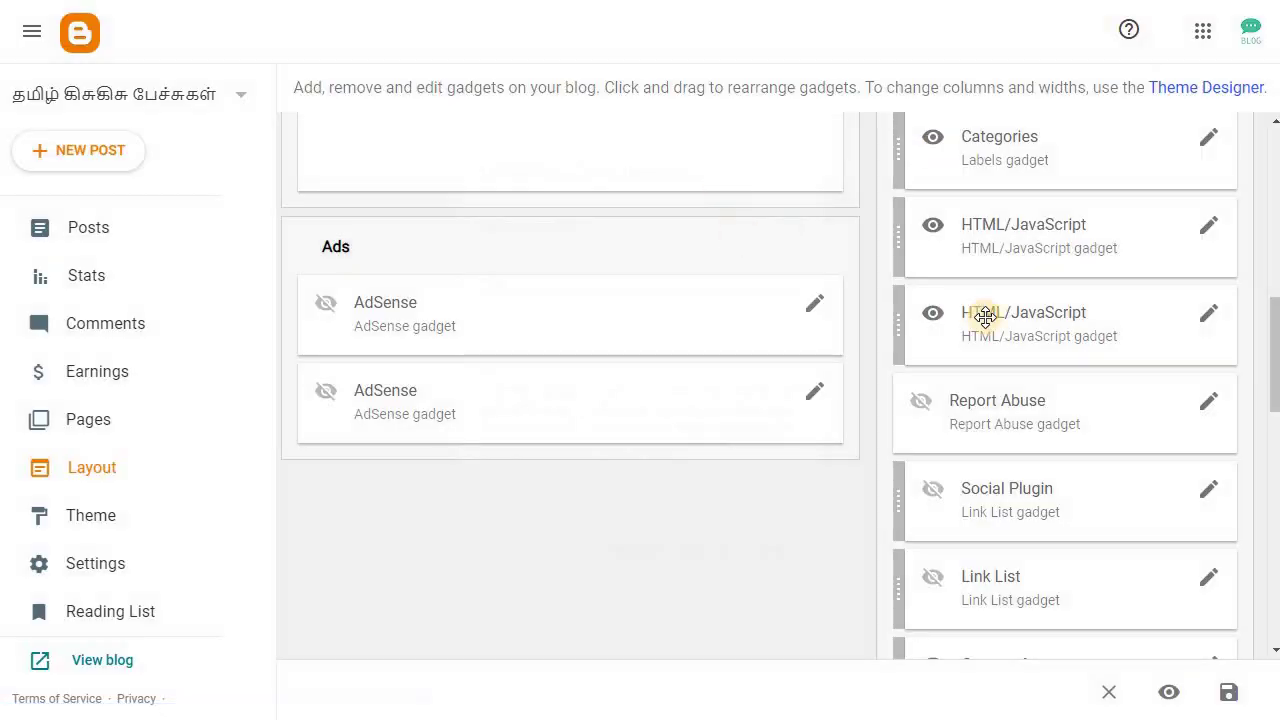
{"action": "scroll", "coordinate": [1089, 453], "scroll_direction": "up", "scroll_amount": 10}
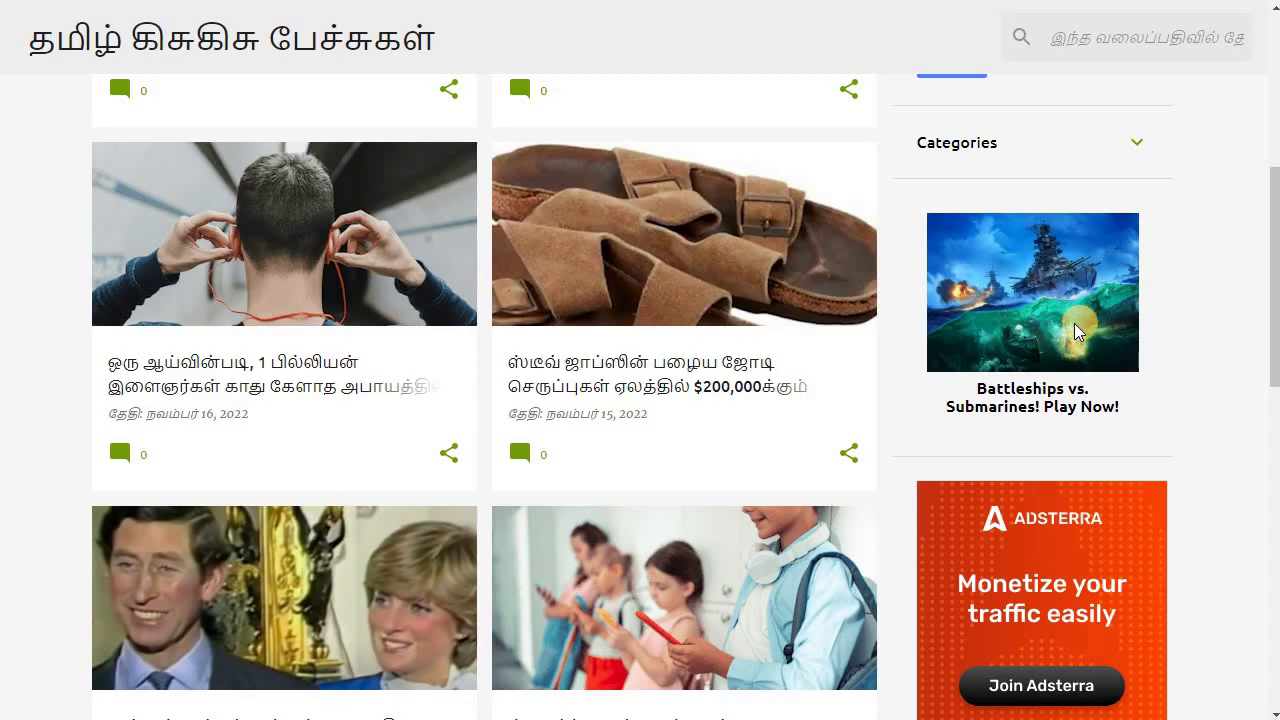
Step: Examine the battleship ad and the Adsterra referral banner in the sidebar of the live Tamil blog's home page
{"action": "scroll", "coordinate": [1086, 389], "scroll_direction": "down", "scroll_amount": 5}
{"action": "scroll", "coordinate": [970, 410], "scroll_direction": "up", "scroll_amount": 6}
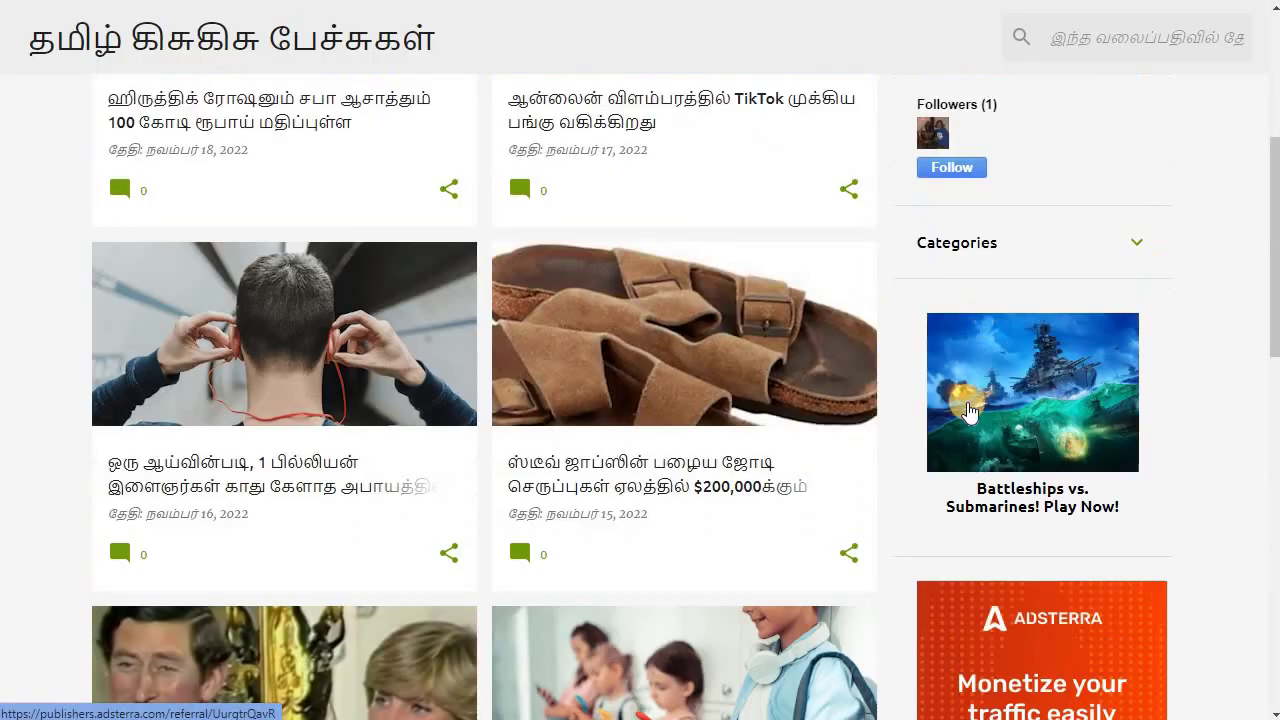
{"action": "scroll", "coordinate": [1120, 400], "scroll_direction": "down", "scroll_amount": 2}
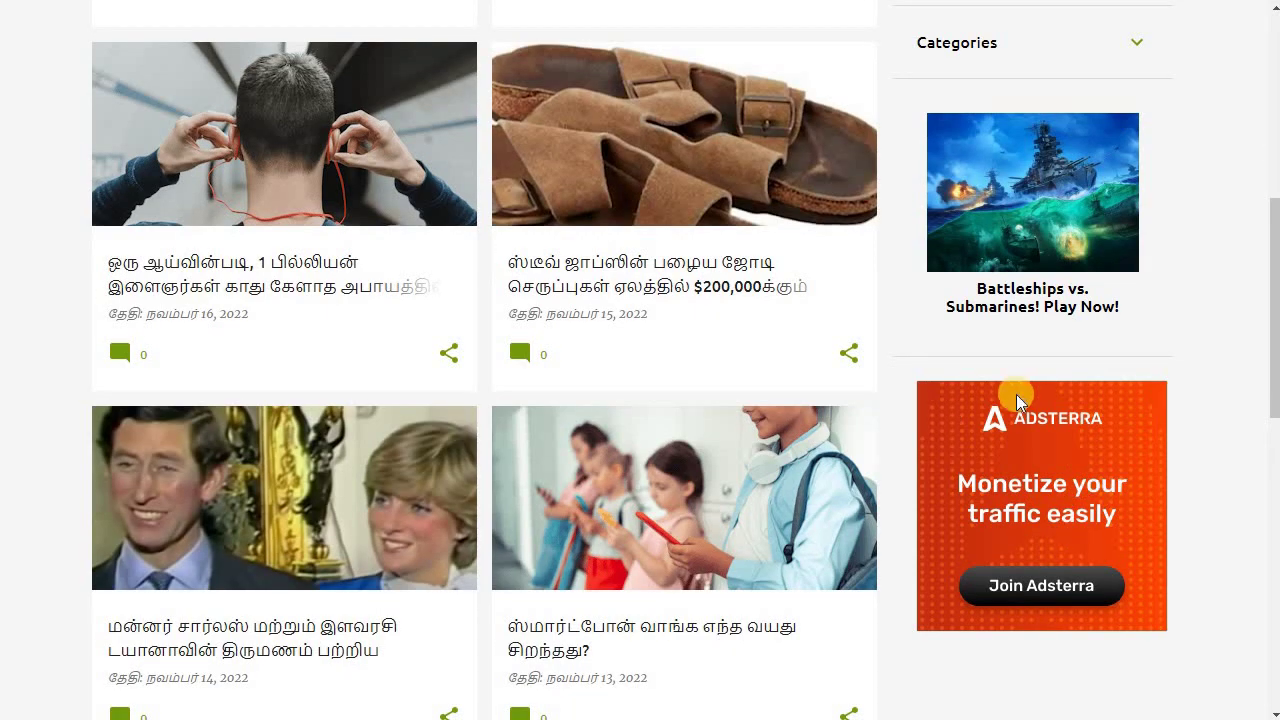
{"action": "scroll", "coordinate": [1017, 400], "scroll_direction": "down", "scroll_amount": 5}
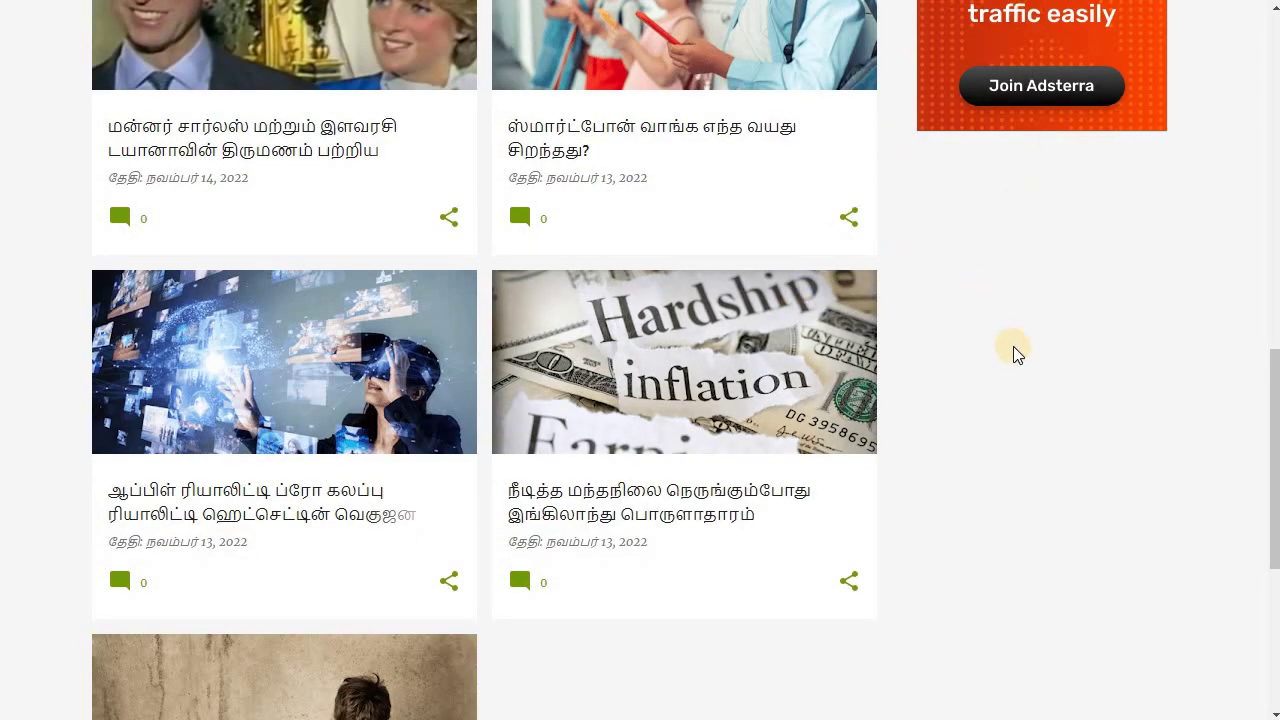
{"action": "scroll", "coordinate": [1014, 349], "scroll_direction": "down", "scroll_amount": 5}
{"action": "scroll", "coordinate": [1080, 414], "scroll_direction": "up", "scroll_amount": 15}
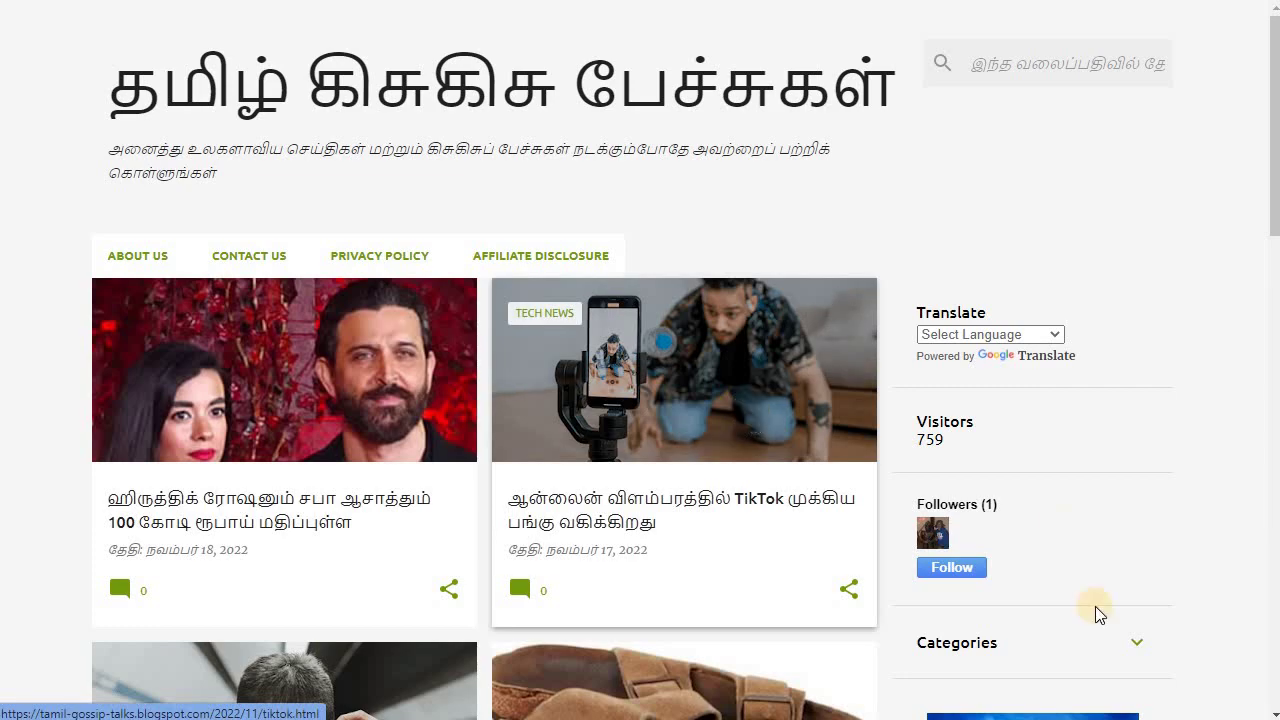
{"action": "scroll", "coordinate": [1120, 380], "scroll_direction": "down", "scroll_amount": 3}
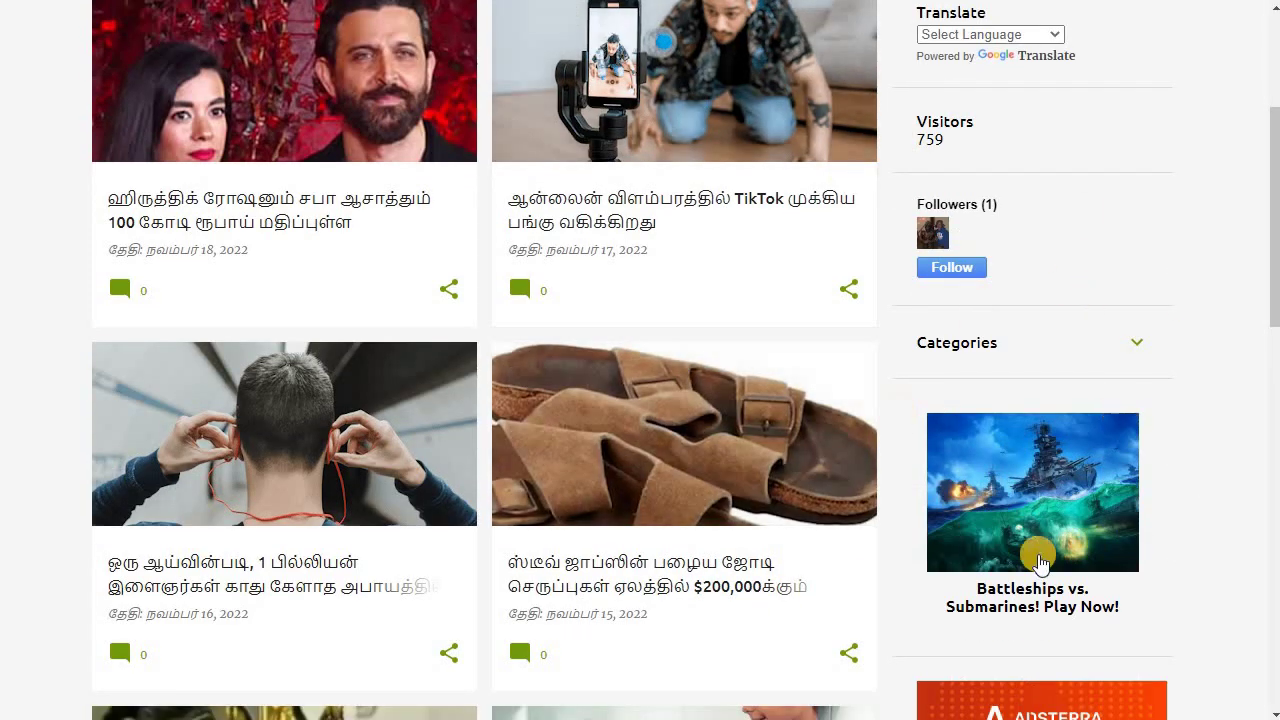
{"action": "scroll", "coordinate": [1051, 366], "scroll_direction": "down", "scroll_amount": 5}
{"action": "scroll", "coordinate": [1046, 394], "scroll_direction": "up", "scroll_amount": 9}
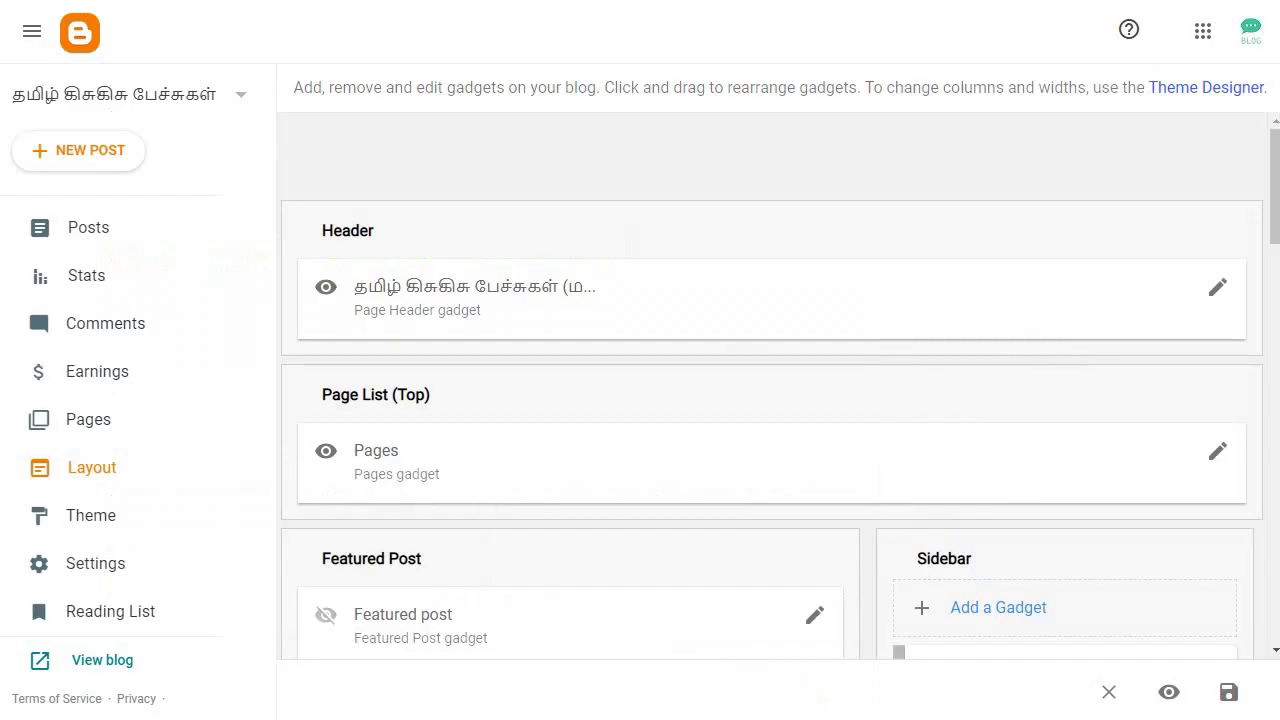
Step: Open the Tamil blog's theme page in Blogger and look over its themes, then browse its list of published posts
{"action": "scroll", "coordinate": [232, 480], "scroll_direction": "down", "scroll_amount": 1}
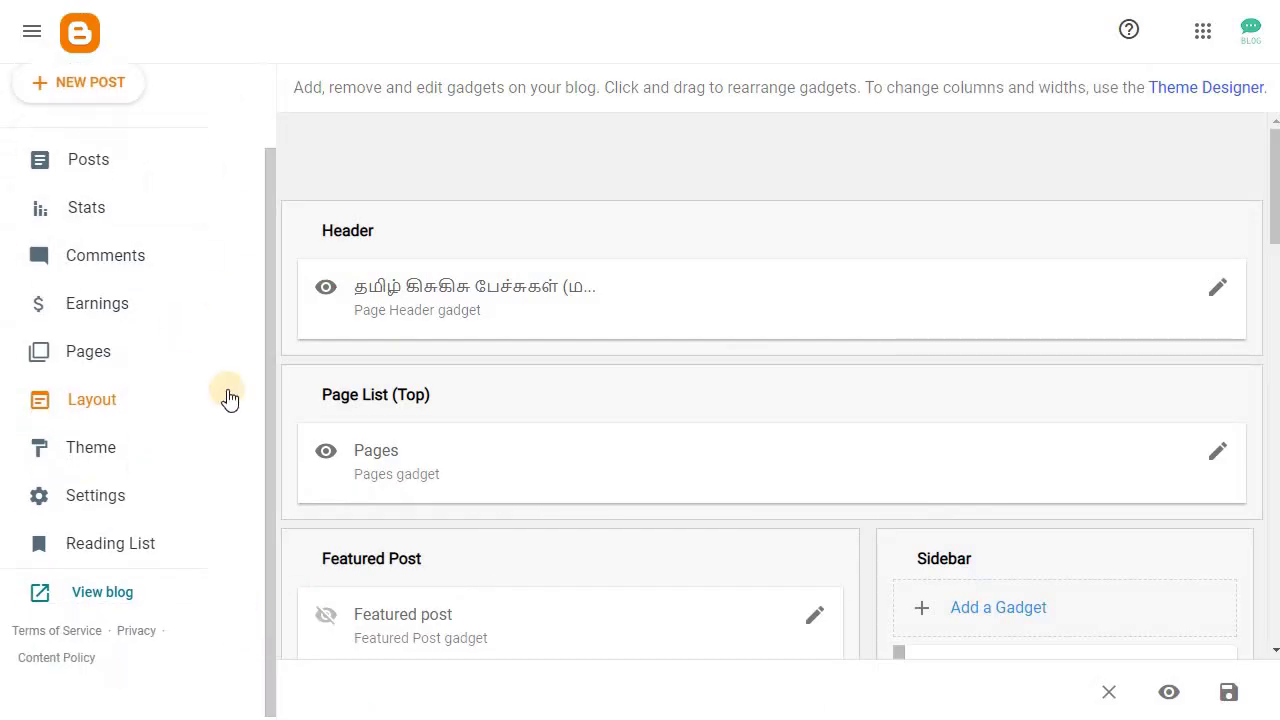
{"action": "left_click", "coordinate": [86, 447]}
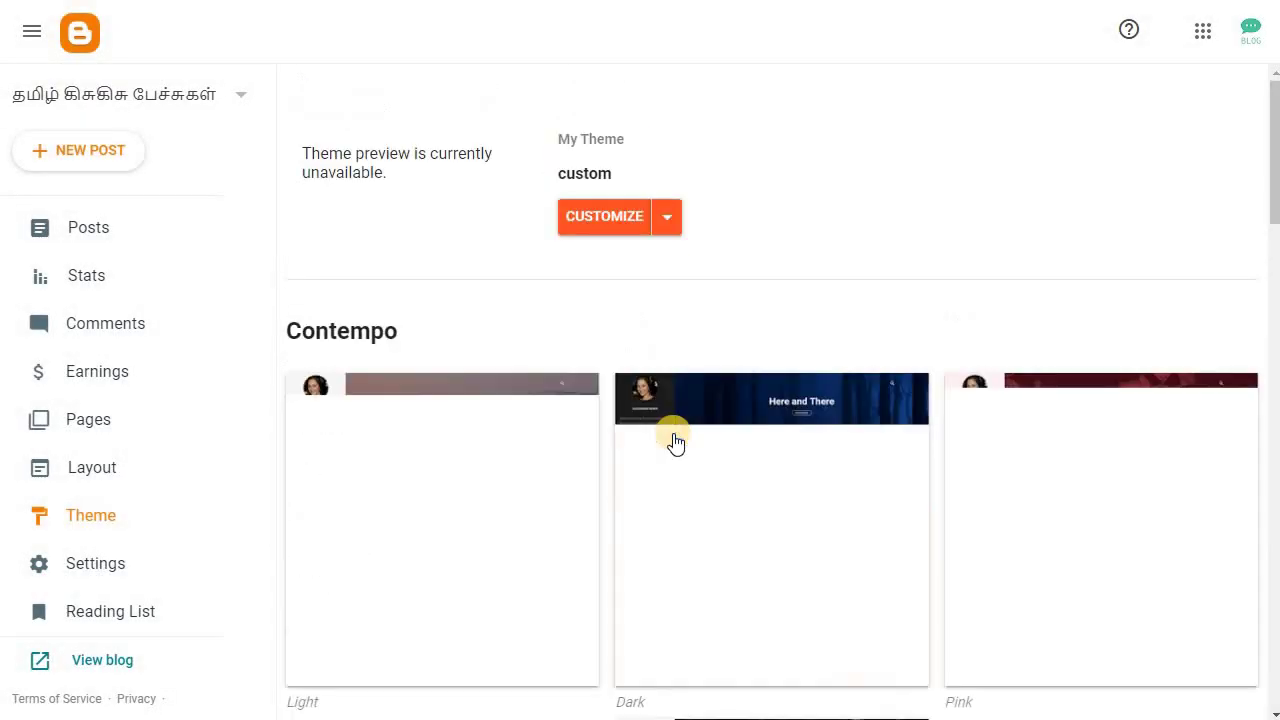
{"action": "scroll", "coordinate": [676, 441], "scroll_direction": "down", "scroll_amount": 3}
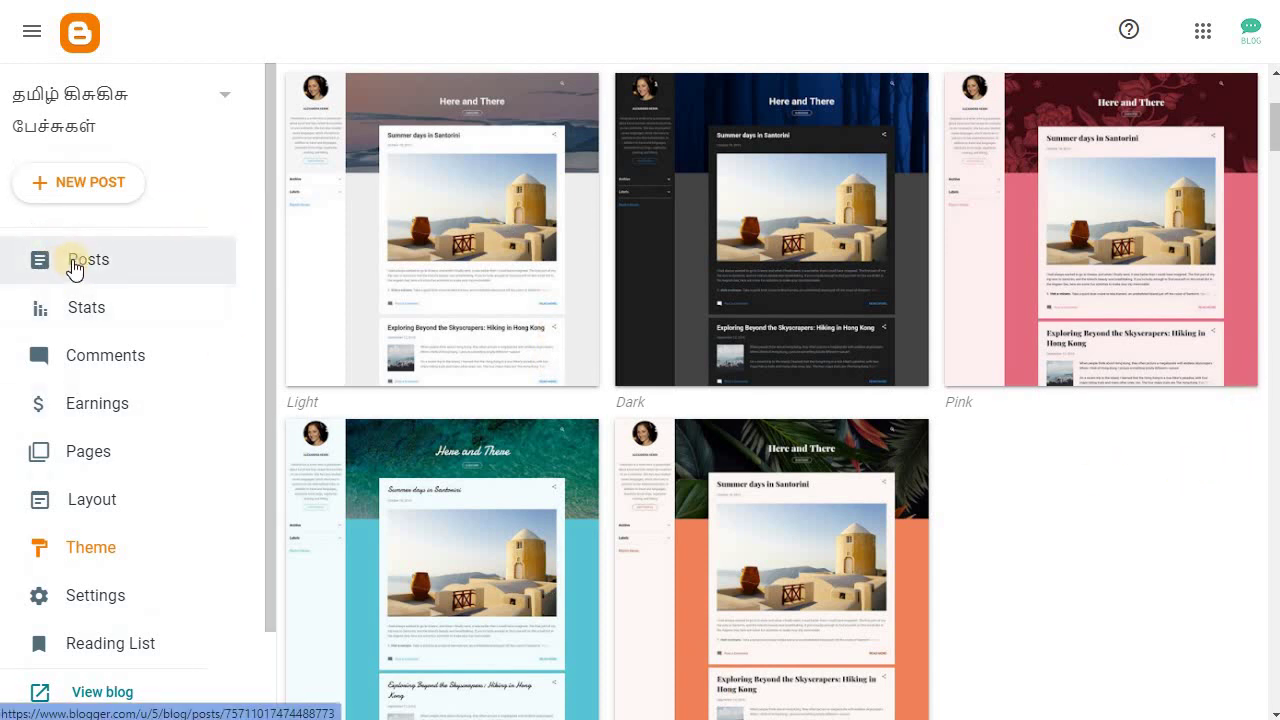
{"action": "left_click", "coordinate": [72, 264]}
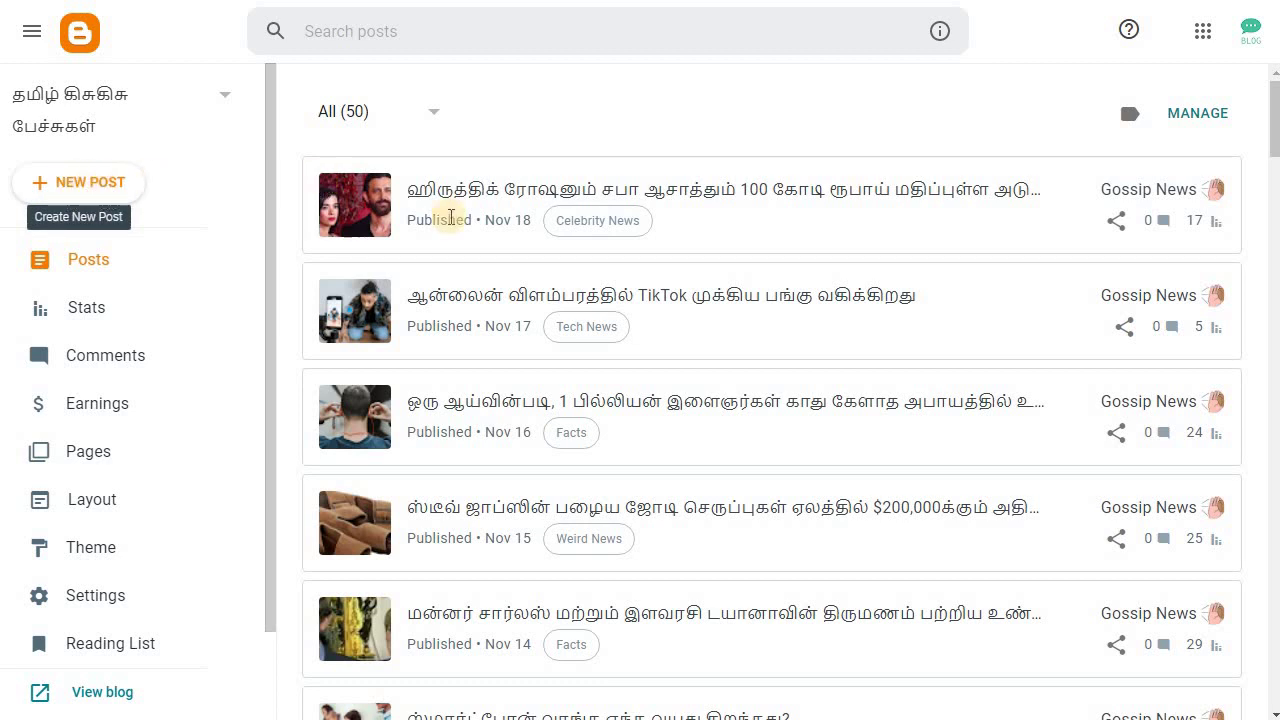
{"action": "scroll", "coordinate": [514, 540], "scroll_direction": "down", "scroll_amount": 3}
{"action": "scroll", "coordinate": [508, 551], "scroll_direction": "down", "scroll_amount": 2}
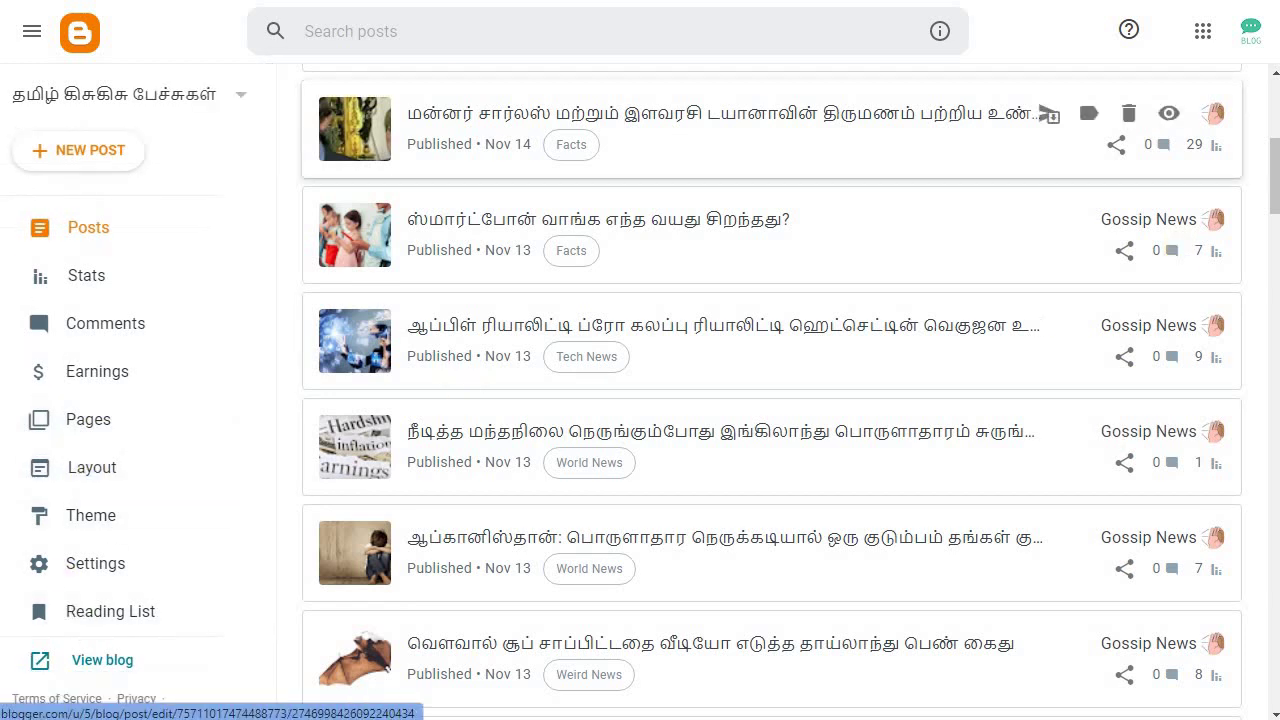
Step: Return to the blog's layout, show the gadgets available for the sidebar, close the list without adding one, and review the sections
{"action": "left_click", "coordinate": [110, 502]}
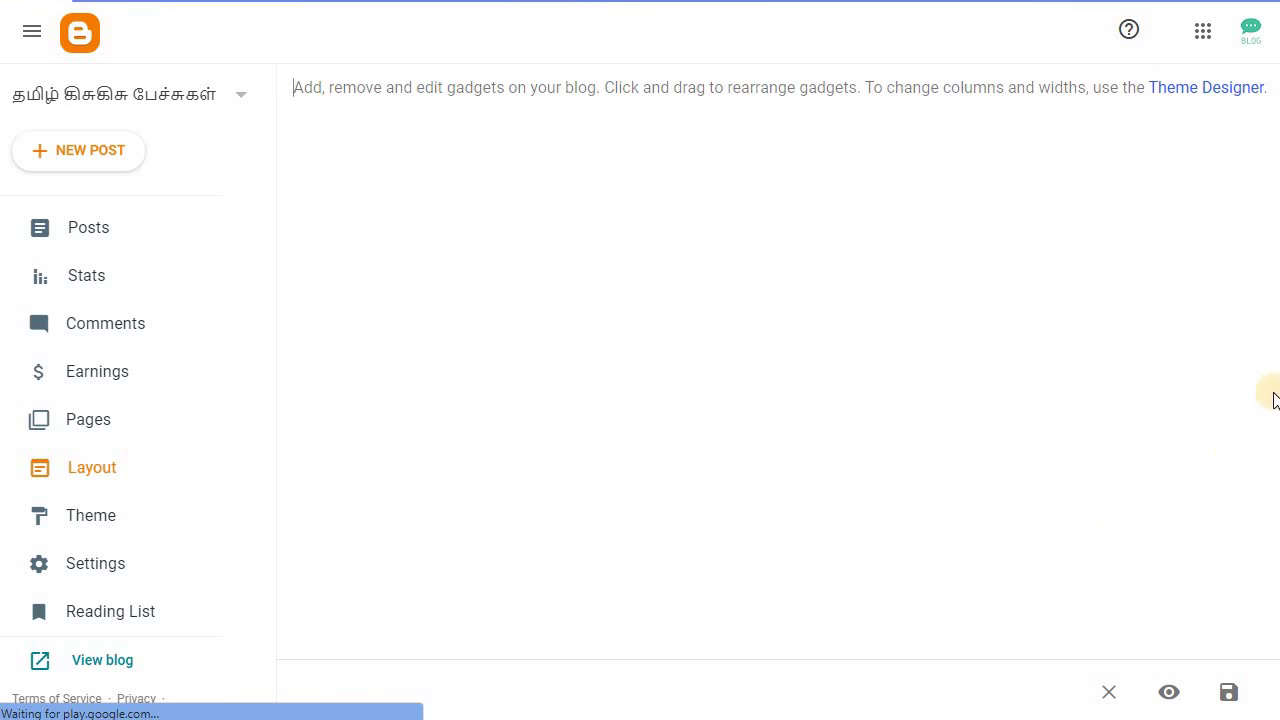
{"action": "scroll", "coordinate": [1205, 440], "scroll_direction": "down", "scroll_amount": 4}
{"action": "scroll", "coordinate": [1060, 470], "scroll_direction": "down", "scroll_amount": 3}
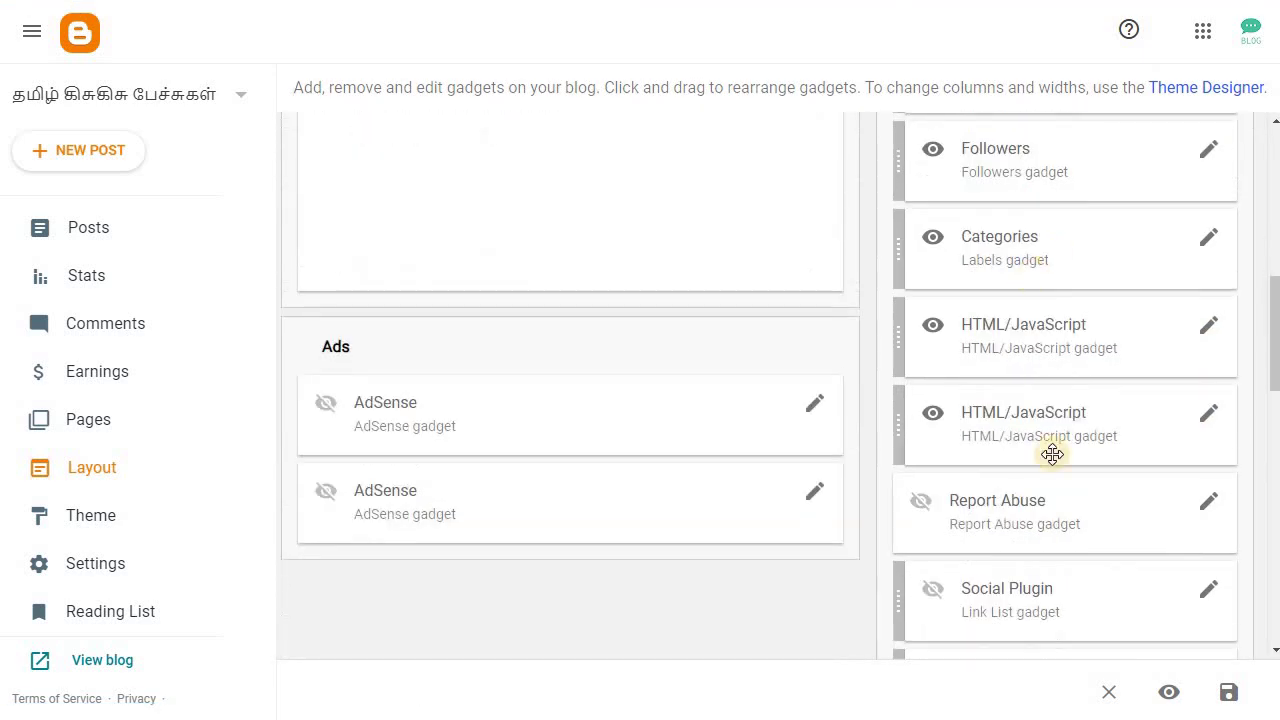
{"action": "scroll", "coordinate": [985, 313], "scroll_direction": "up", "scroll_amount": 4}
{"action": "left_click", "coordinate": [986, 310]}
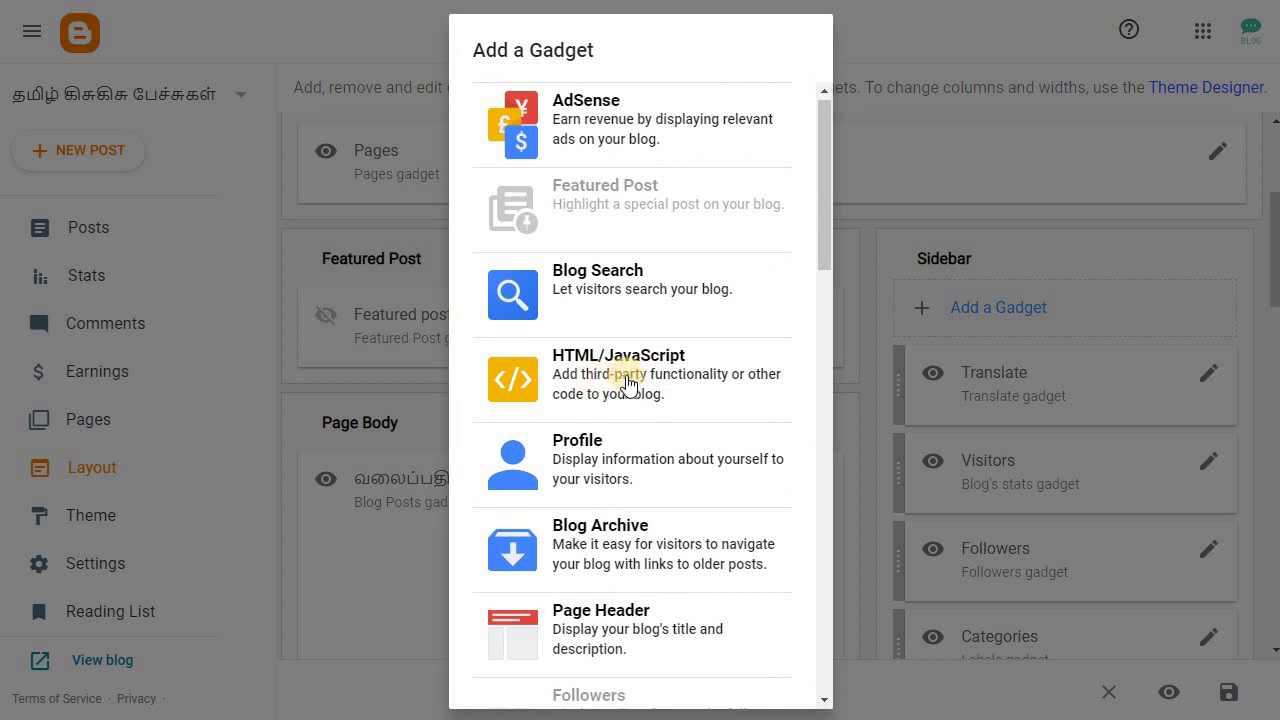
{"action": "left_click", "coordinate": [1056, 170]}
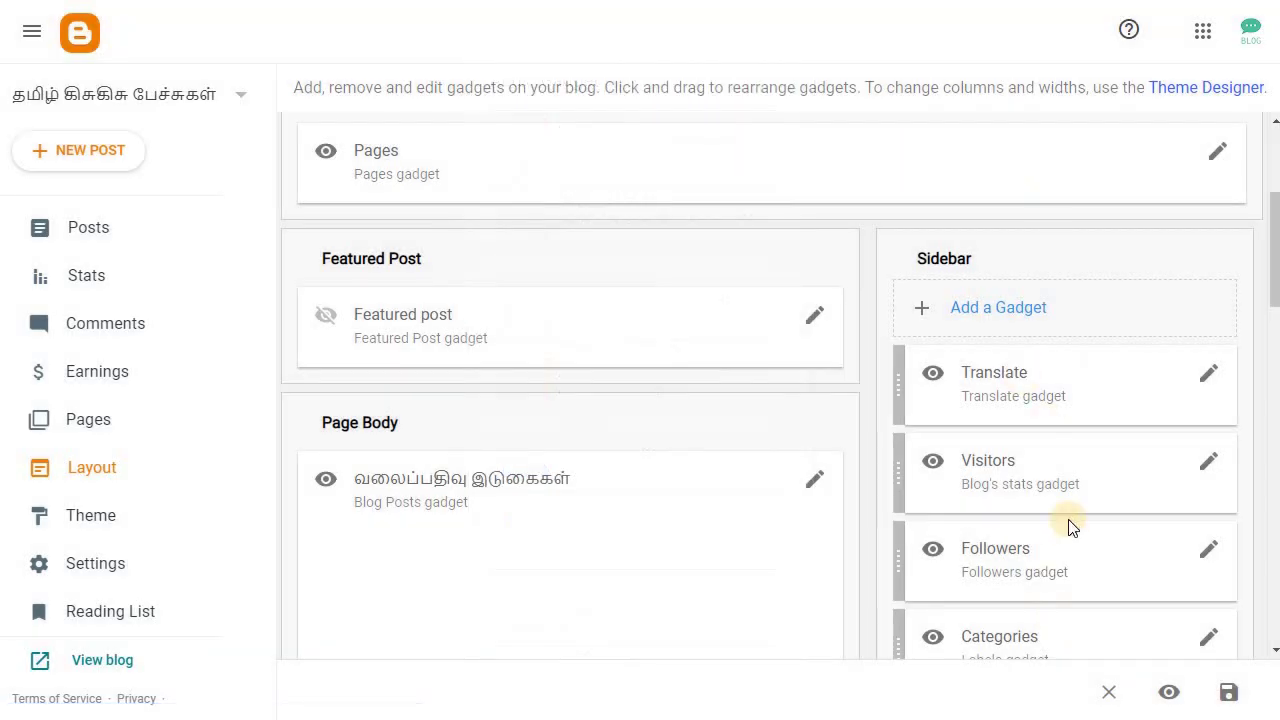
{"action": "scroll", "coordinate": [1080, 569], "scroll_direction": "down", "scroll_amount": 3}
{"action": "scroll", "coordinate": [1080, 590], "scroll_direction": "up", "scroll_amount": 7}
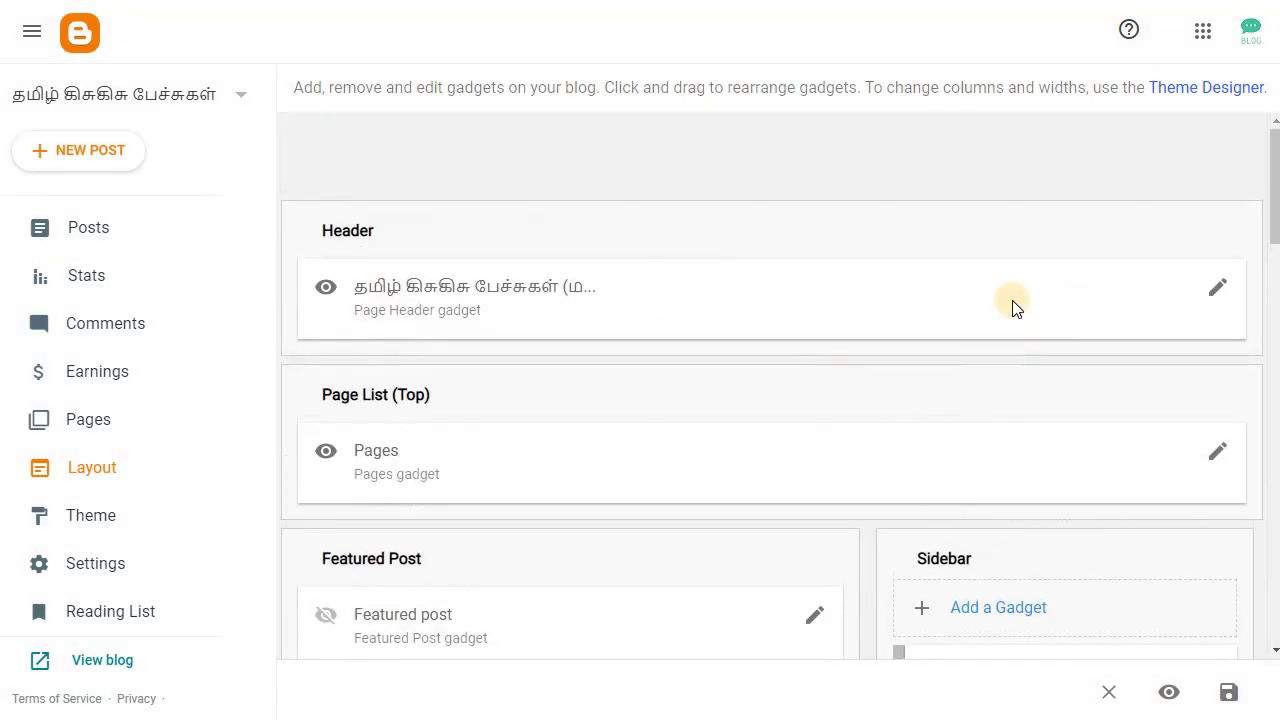
{"action": "scroll", "coordinate": [996, 548], "scroll_direction": "down", "scroll_amount": 7}
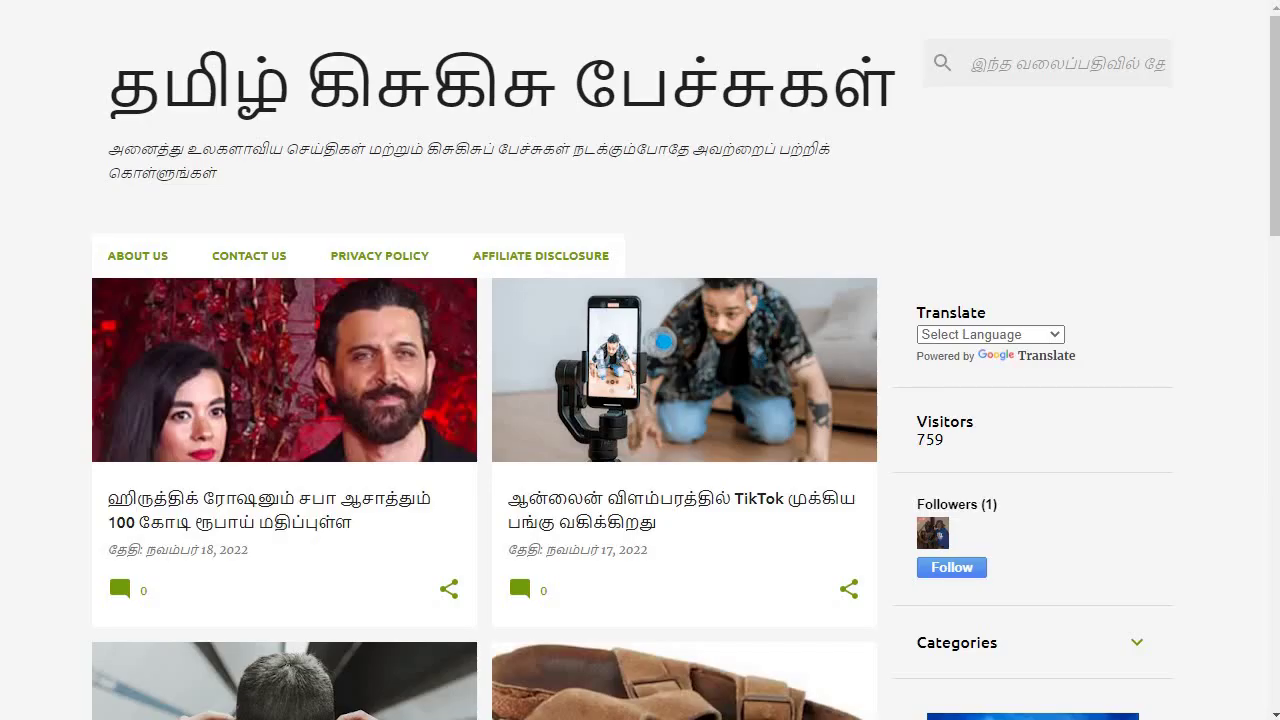
Step: Look through the live blog's home page, switch to Adsterra and clear the selection in the 300 × 250 px code
{"action": "scroll", "coordinate": [809, 236], "scroll_direction": "down", "scroll_amount": 10}
{"action": "scroll", "coordinate": [810, 240], "scroll_direction": "down", "scroll_amount": 5}
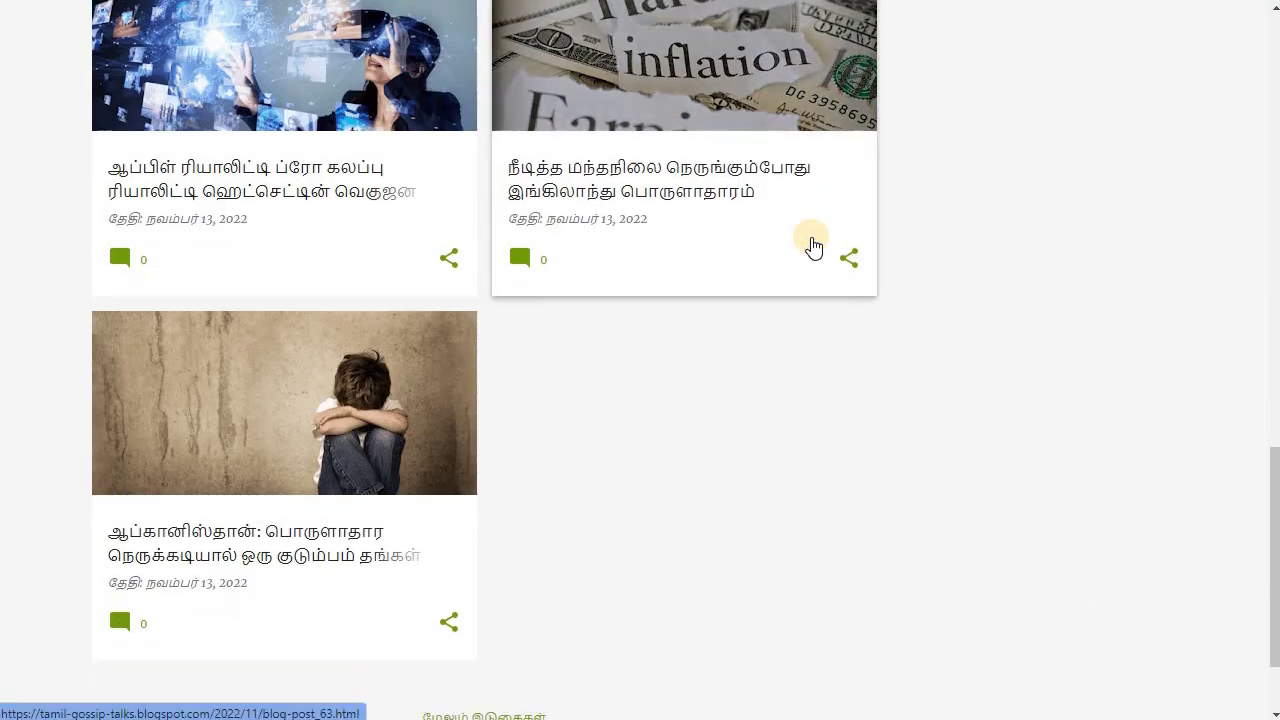
{"action": "scroll", "coordinate": [815, 270], "scroll_direction": "up", "scroll_amount": 15}
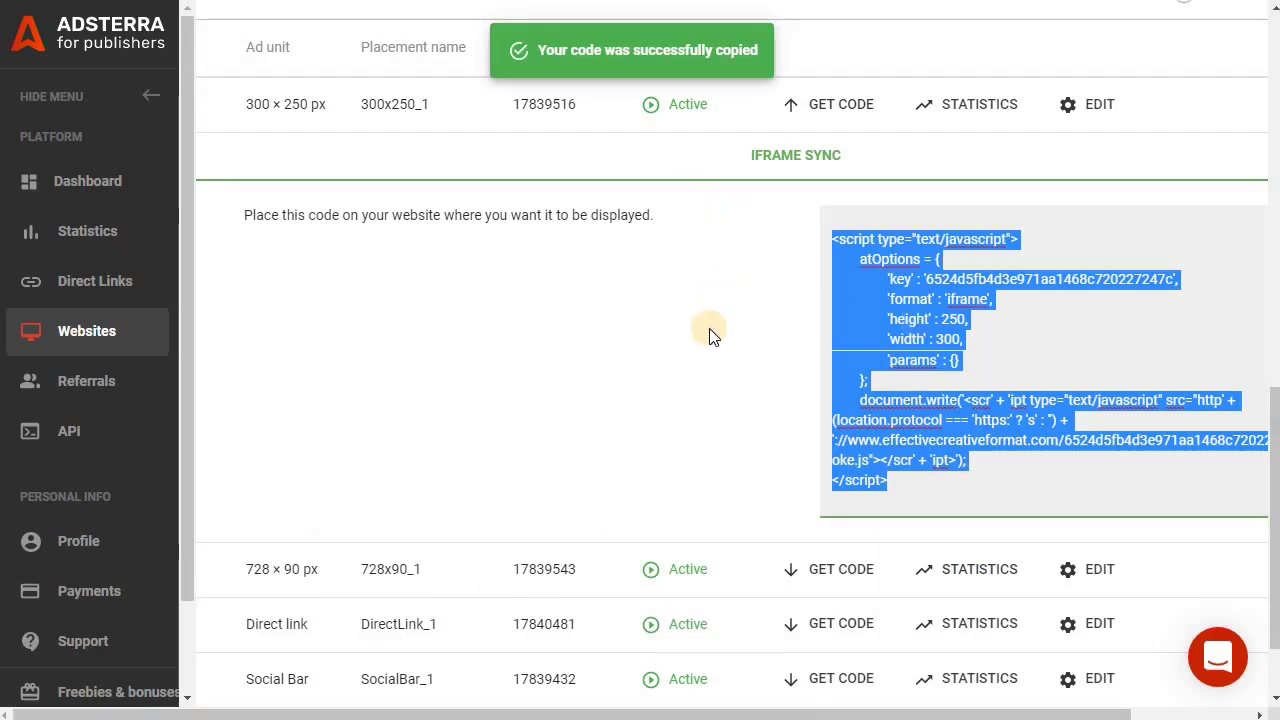
{"action": "left_click", "coordinate": [777, 291]}
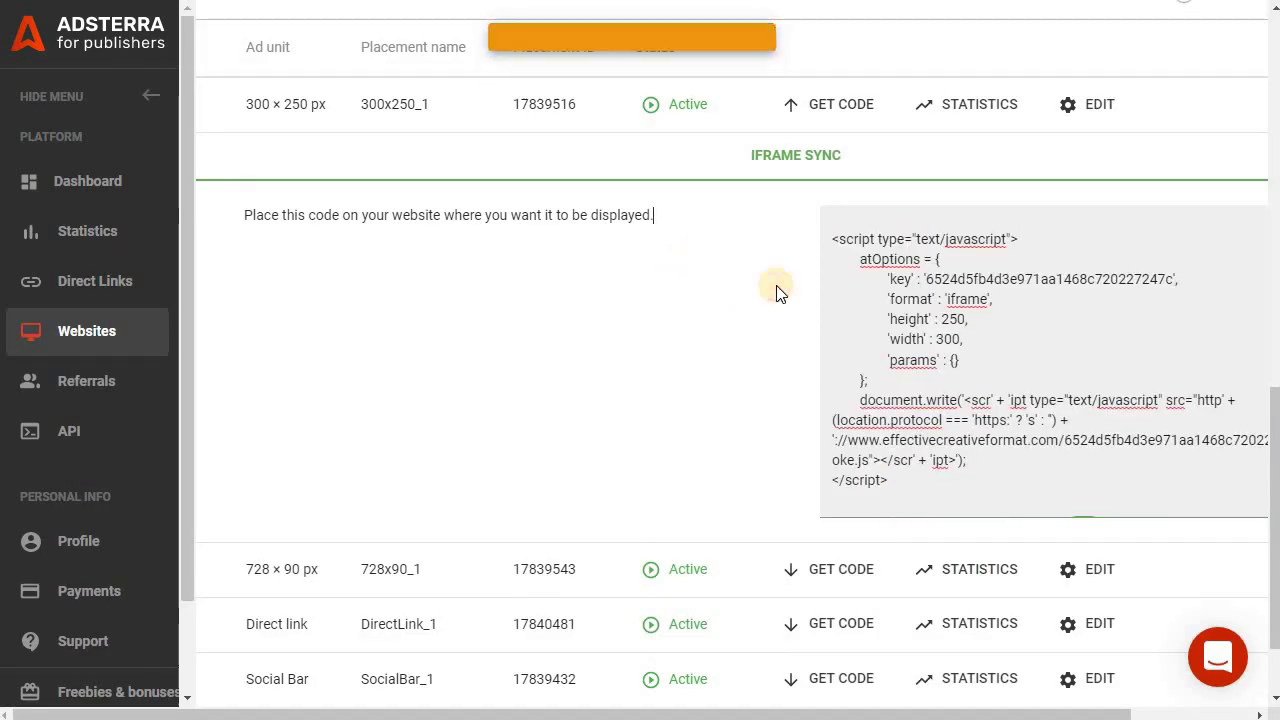
{"action": "scroll", "coordinate": [980, 500], "scroll_direction": "down", "scroll_amount": 2}
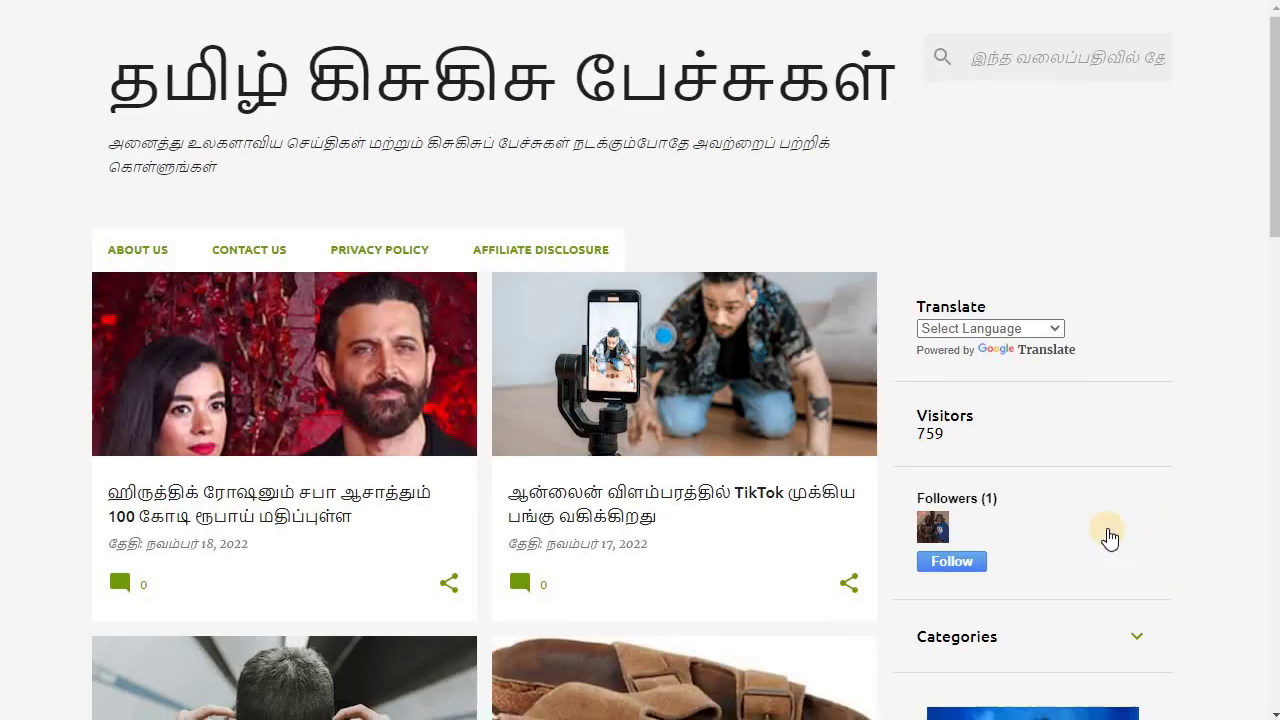
Step: Open the live blog's November 15 post about the $200,000 sandals and view the ad below its categories
{"action": "scroll", "coordinate": [988, 276], "scroll_direction": "down", "scroll_amount": 5}
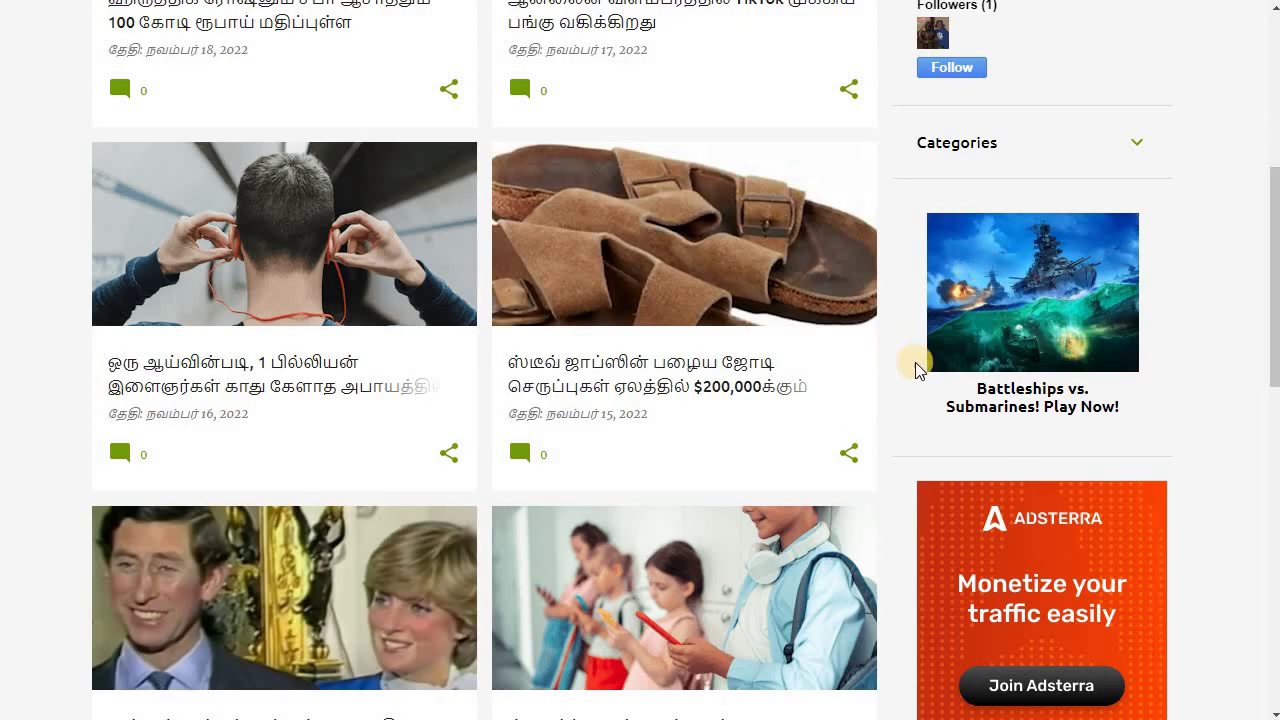
{"action": "left_click", "coordinate": [733, 404]}
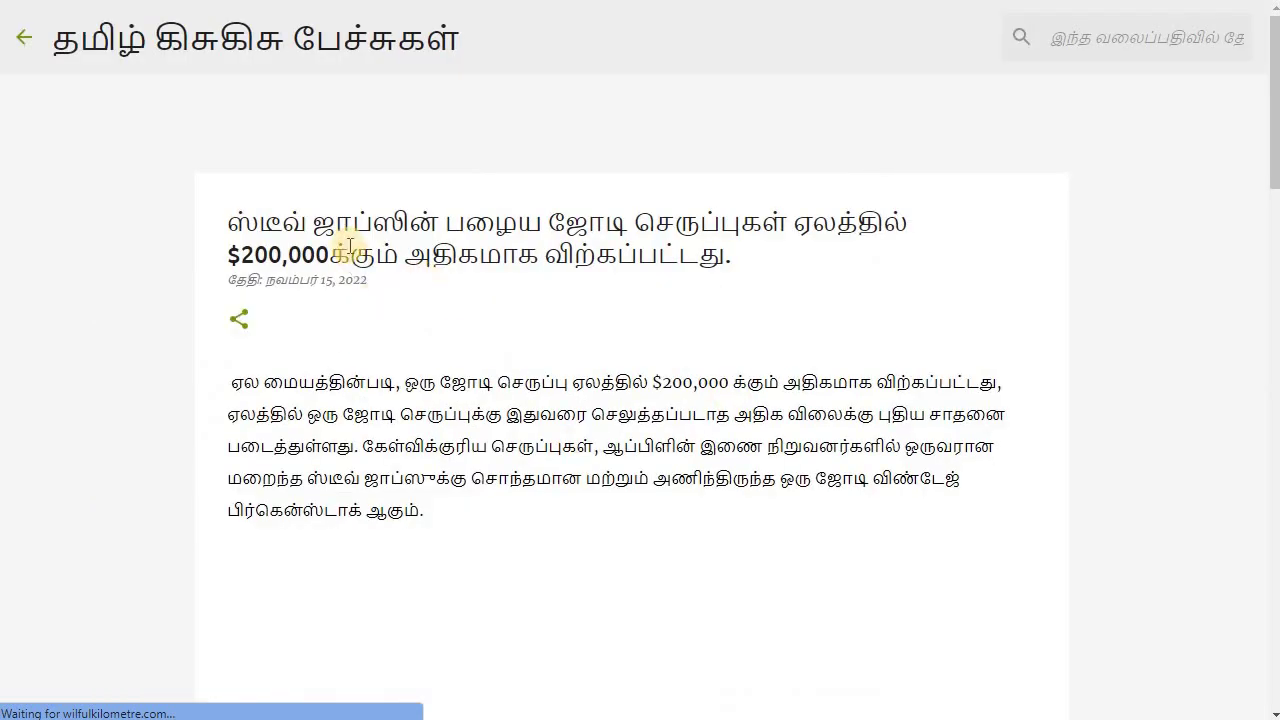
{"action": "scroll", "coordinate": [390, 405], "scroll_direction": "down", "scroll_amount": 15}
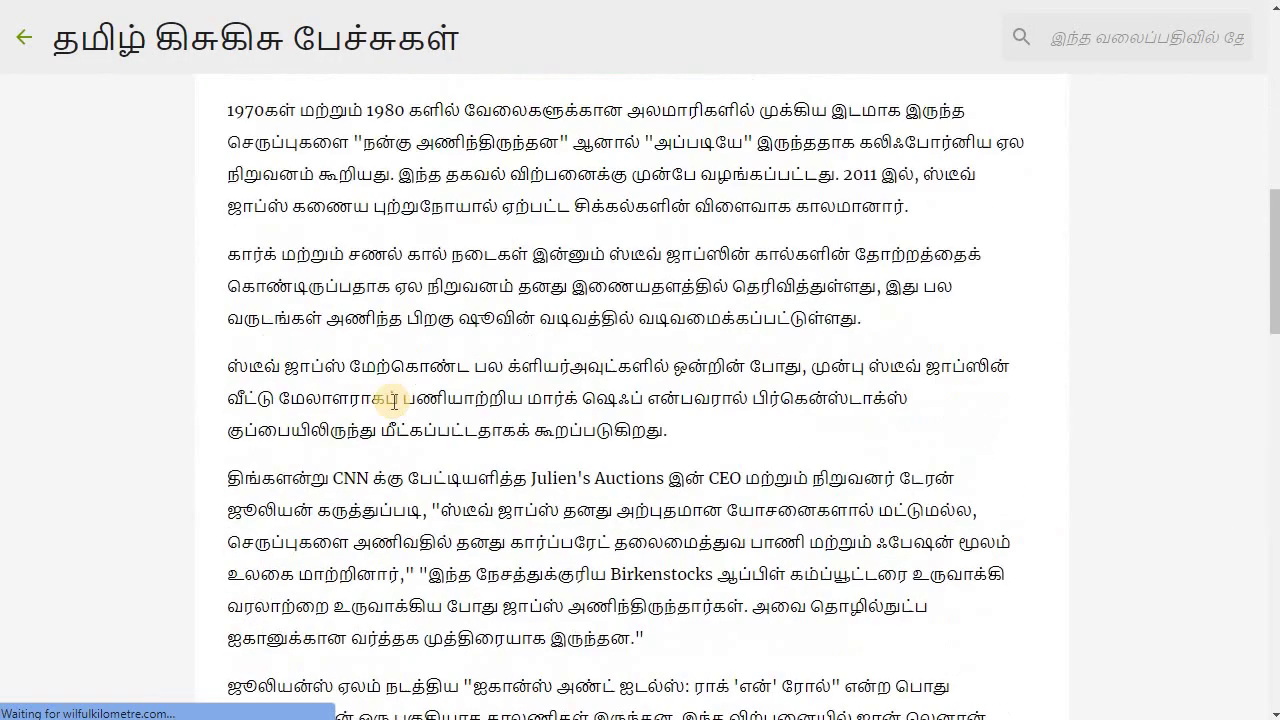
{"action": "scroll", "coordinate": [441, 388], "scroll_direction": "down", "scroll_amount": 3}
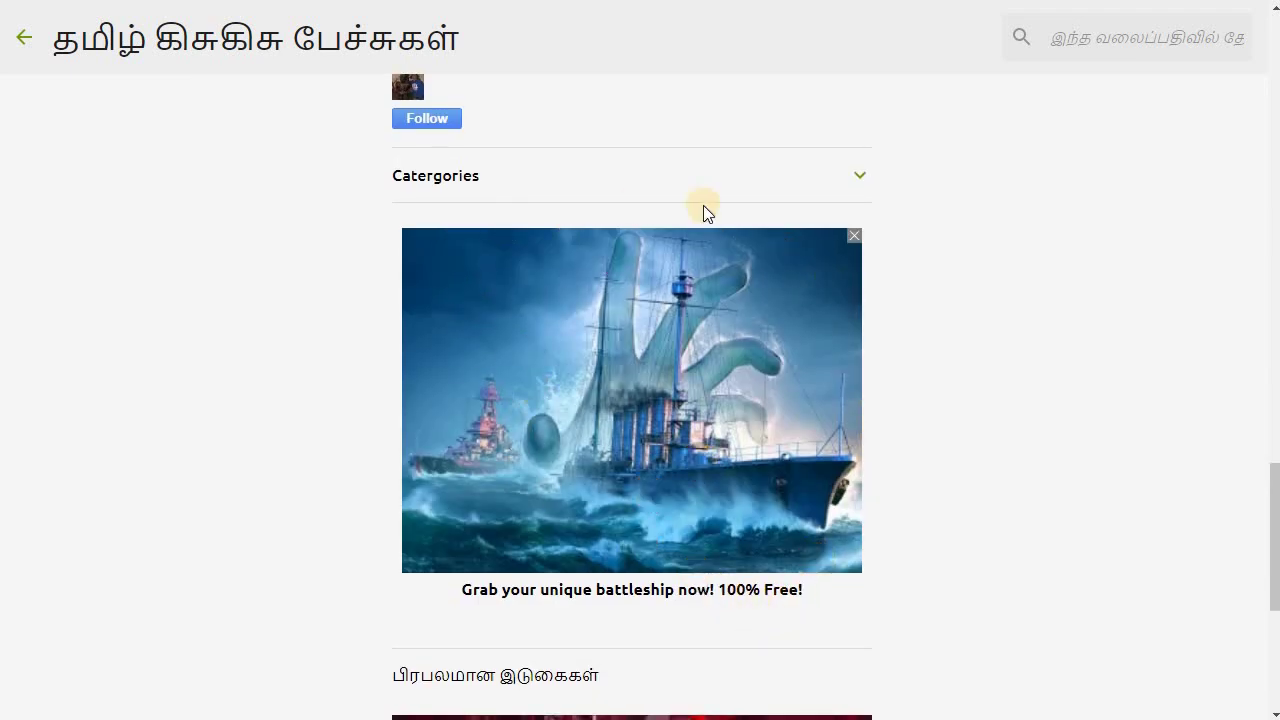
Step: Follow the battleship ad to the World of Warships page, dismiss the location notice, and return to Adsterra's ad units
{"action": "left_click", "coordinate": [637, 473]}
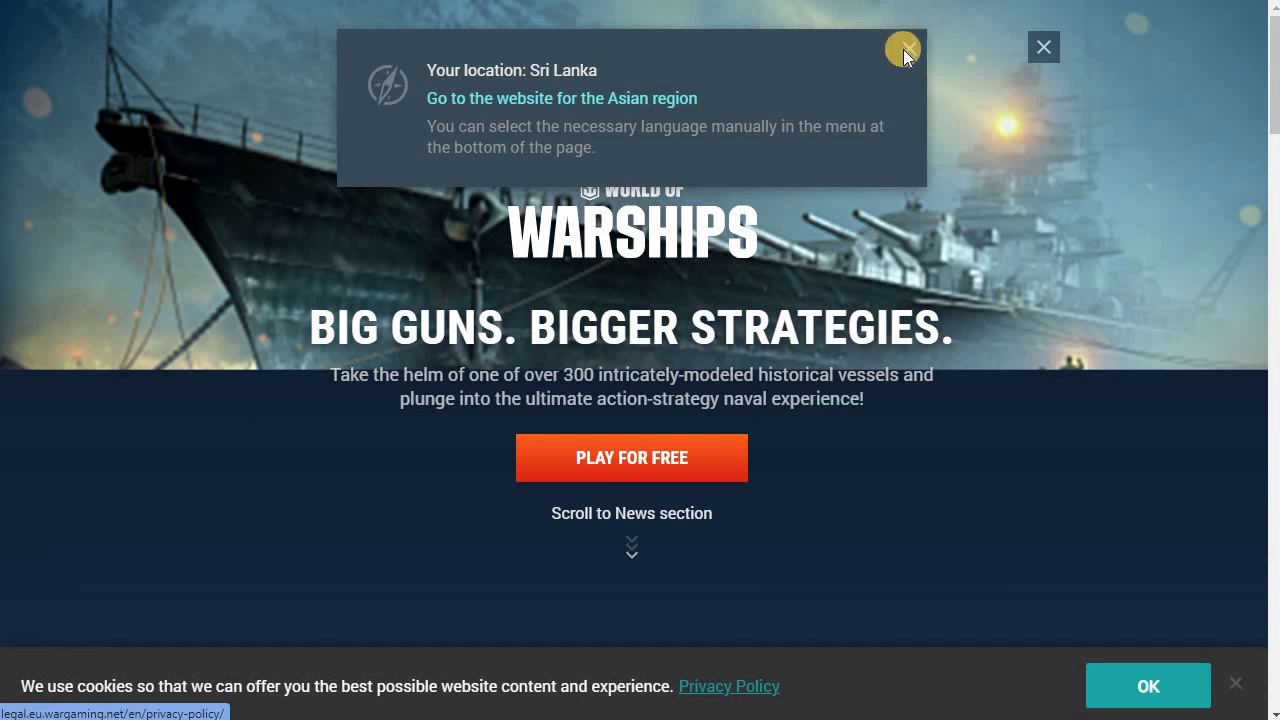
{"action": "left_click", "coordinate": [903, 49]}
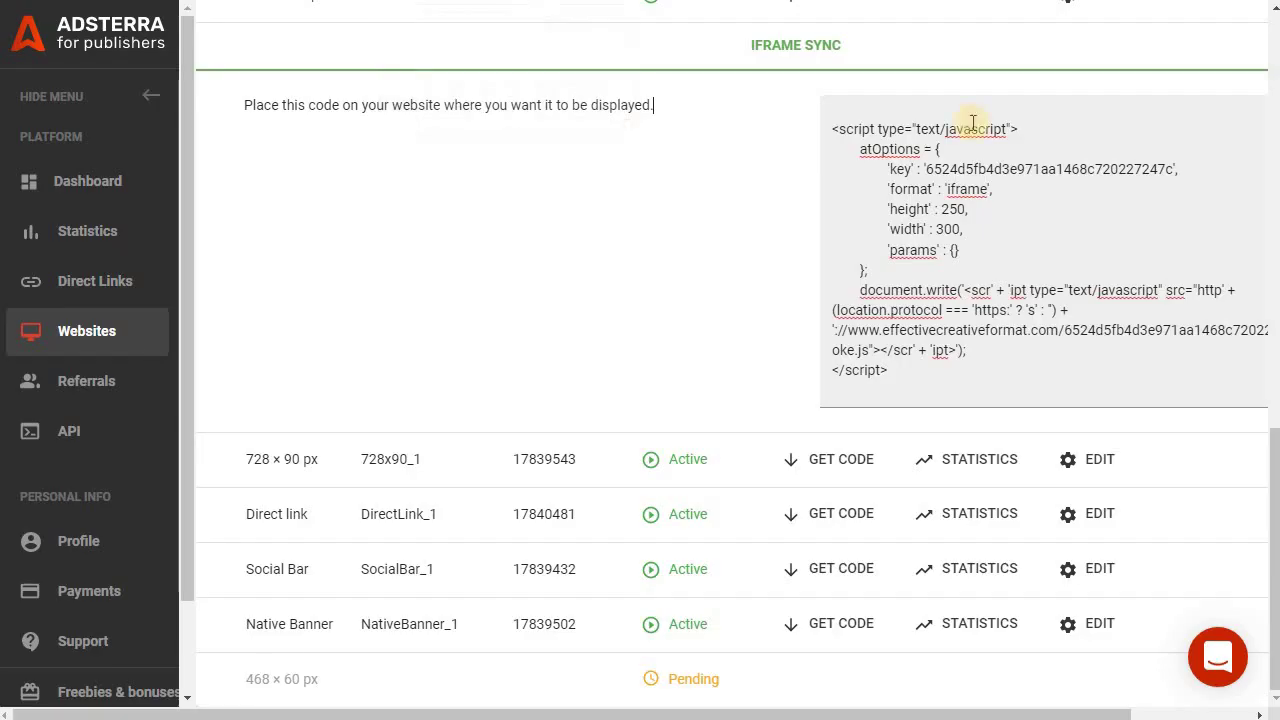
{"action": "scroll", "coordinate": [923, 209], "scroll_direction": "up", "scroll_amount": 10}
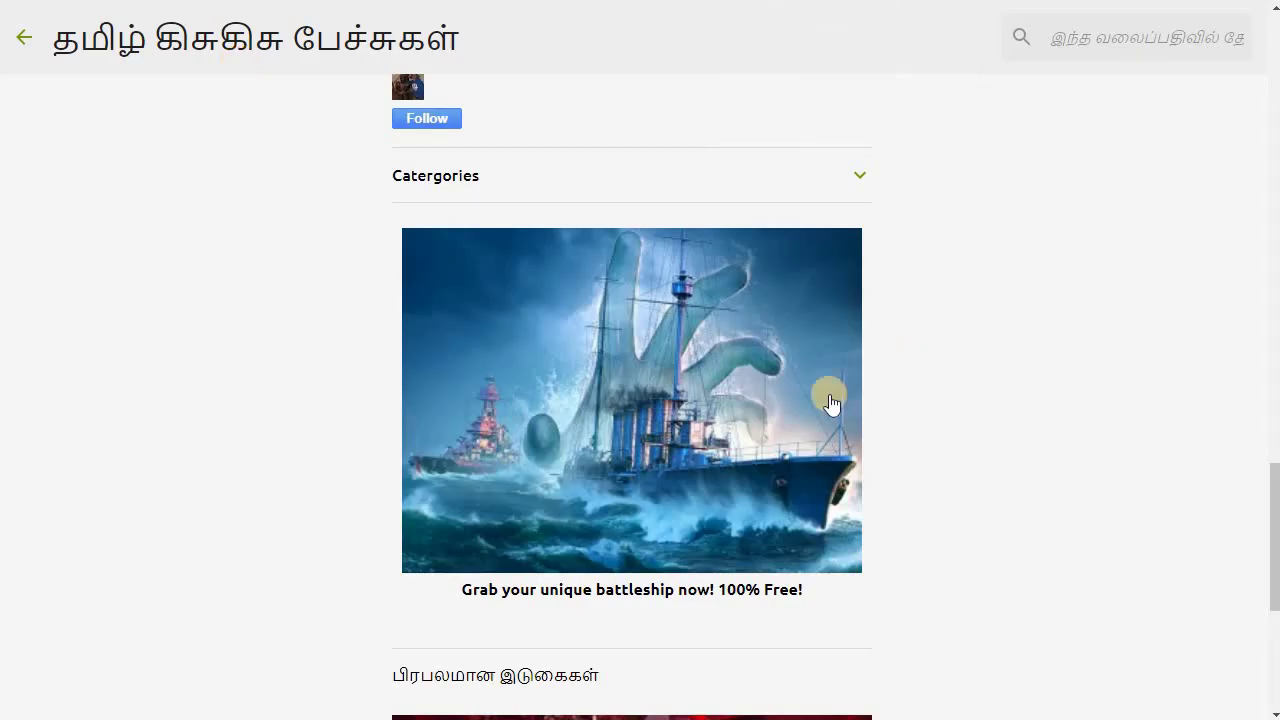
Step: Go from the post back to the blog's home page, look through it, and view the website list in Adsterra
{"action": "scroll", "coordinate": [195, 160], "scroll_direction": "down", "scroll_amount": 4}
{"action": "scroll", "coordinate": [192, 160], "scroll_direction": "up", "scroll_amount": 5}
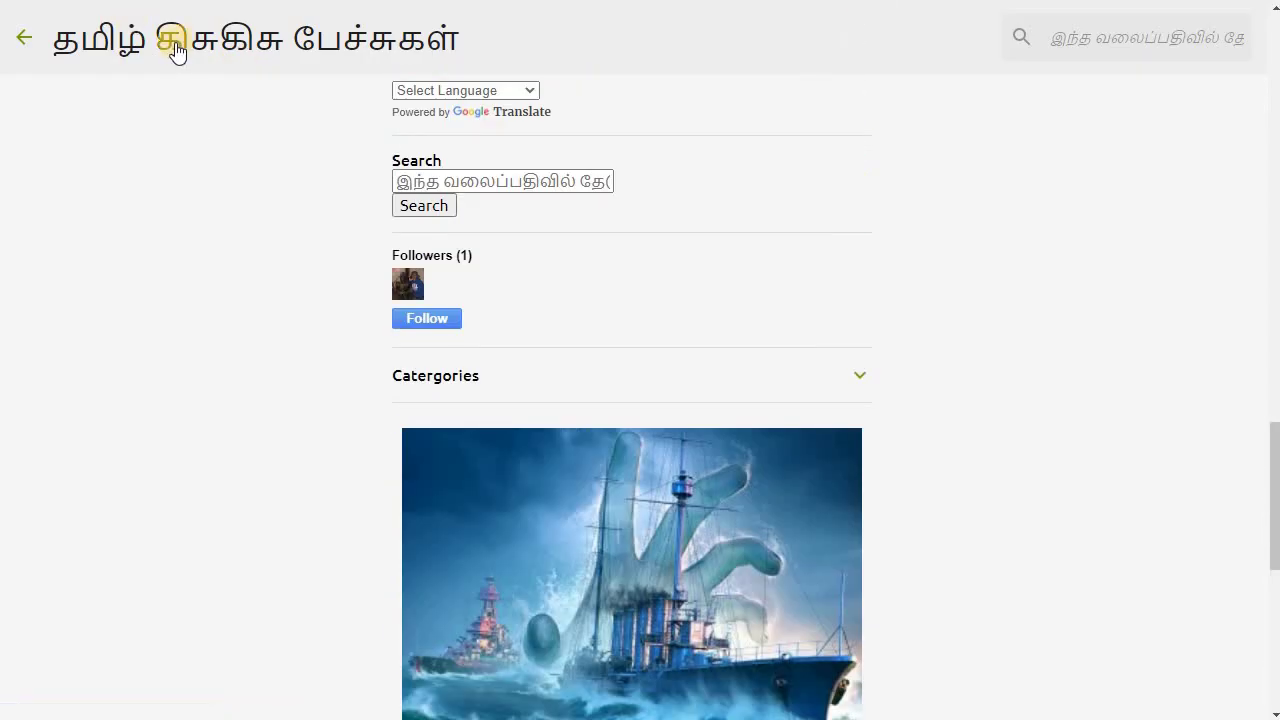
{"action": "left_click", "coordinate": [97, 65]}
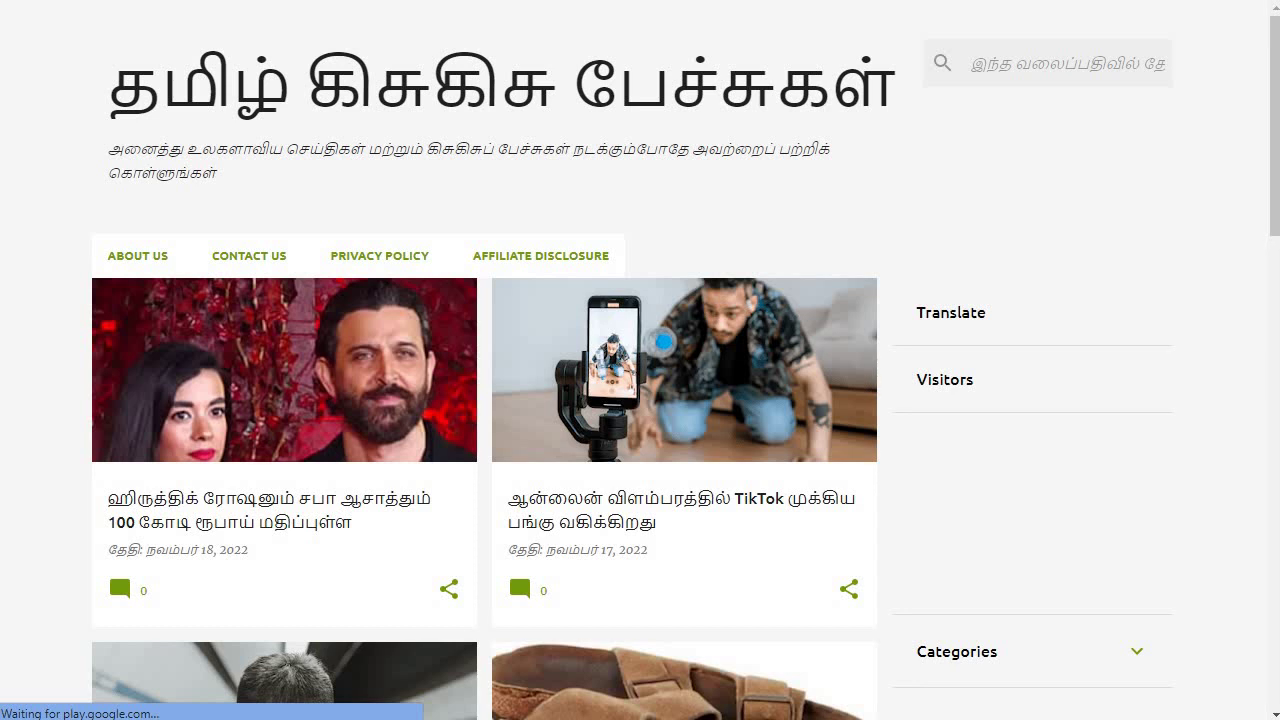
{"action": "scroll", "coordinate": [734, 249], "scroll_direction": "down", "scroll_amount": 15}
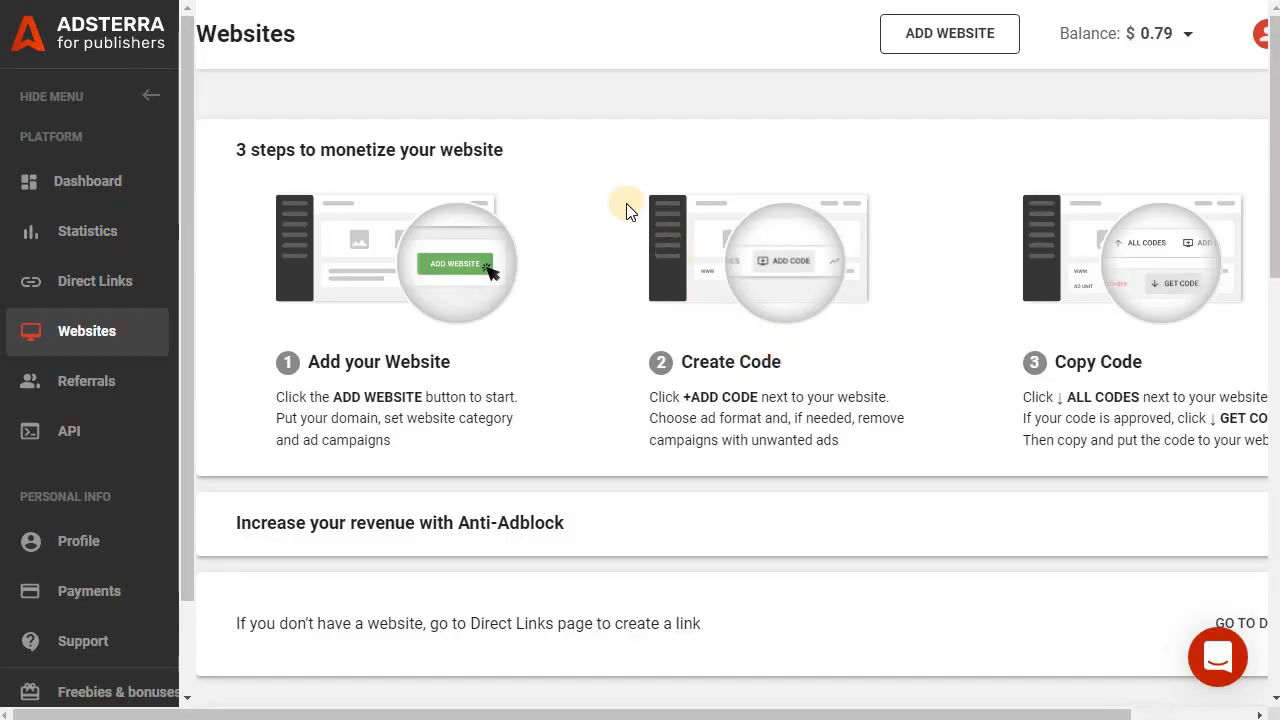
{"action": "scroll", "coordinate": [729, 424], "scroll_direction": "down", "scroll_amount": 2}
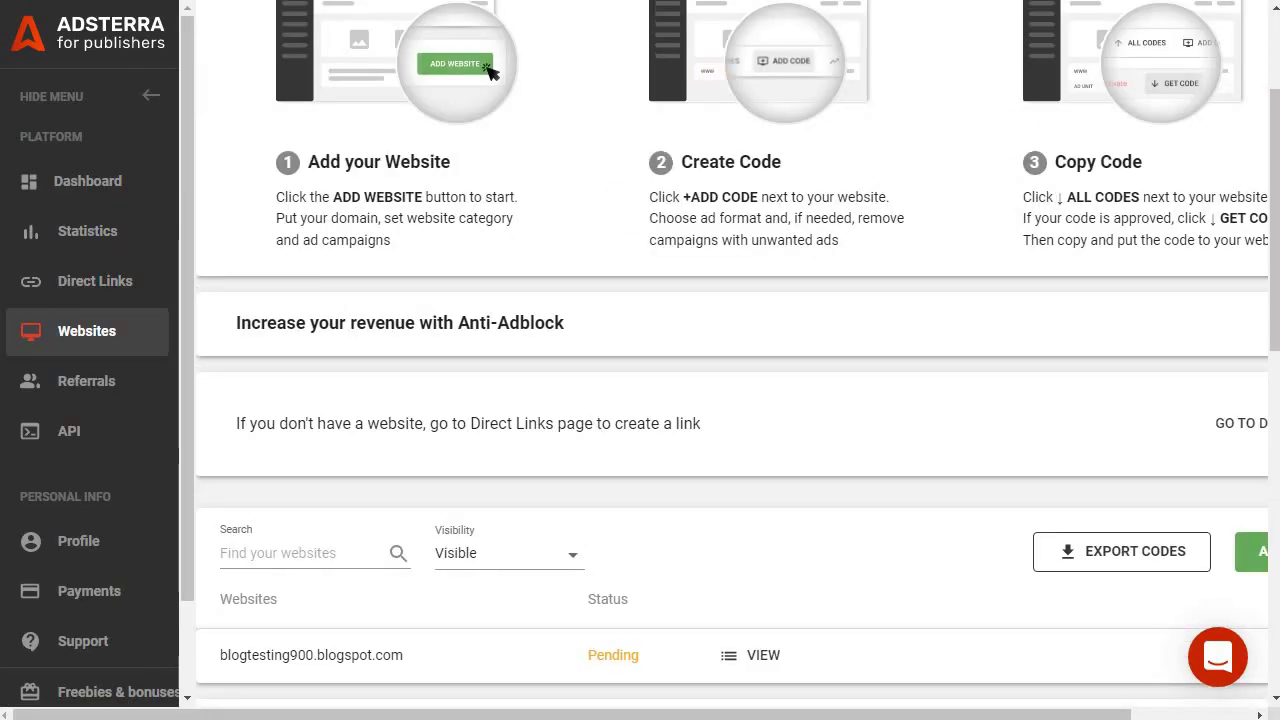